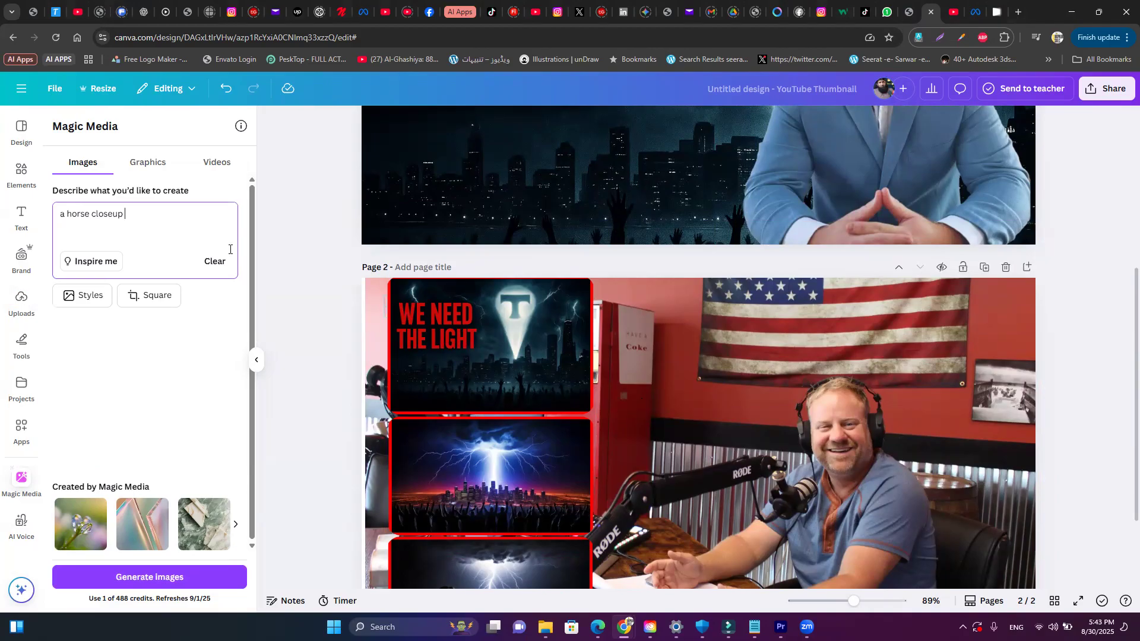
- Check the subject and environment points in the Notepad prompt tips, and extend the Canva image prompt with "in front of a crowed"
key(alt+Tab)
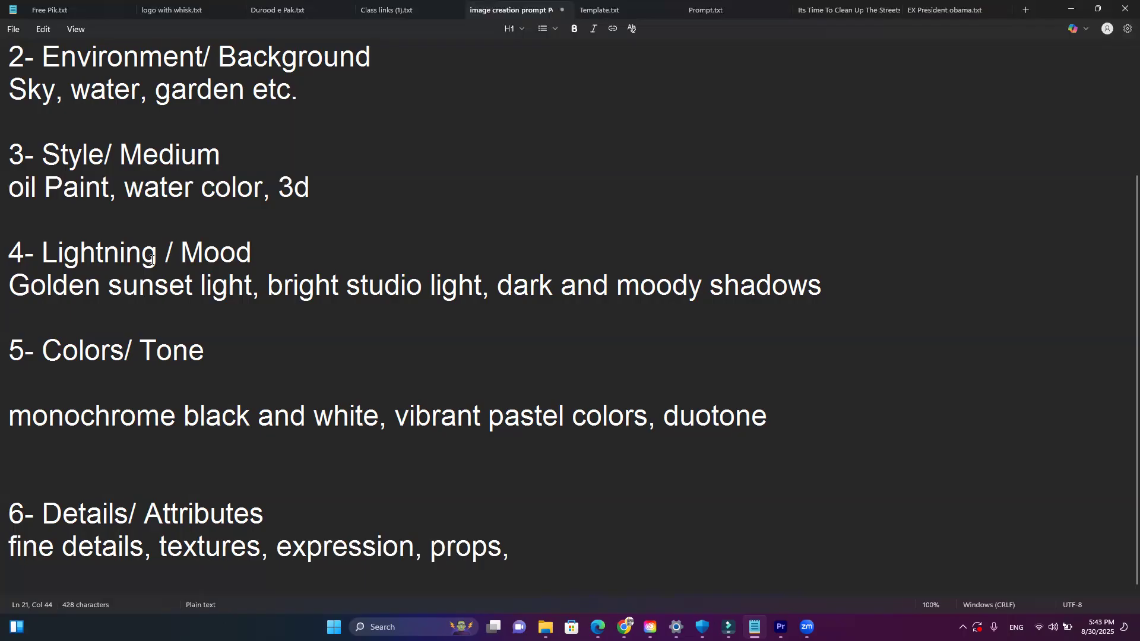
scroll(151, 259, up, 3)
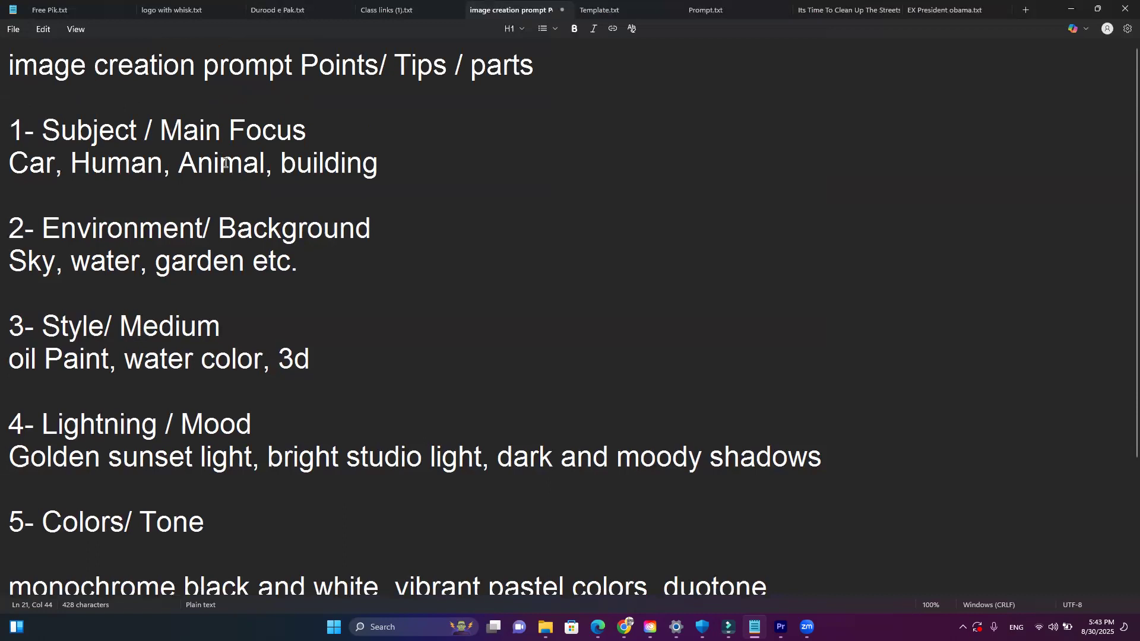
scroll(269, 320, down, 2)
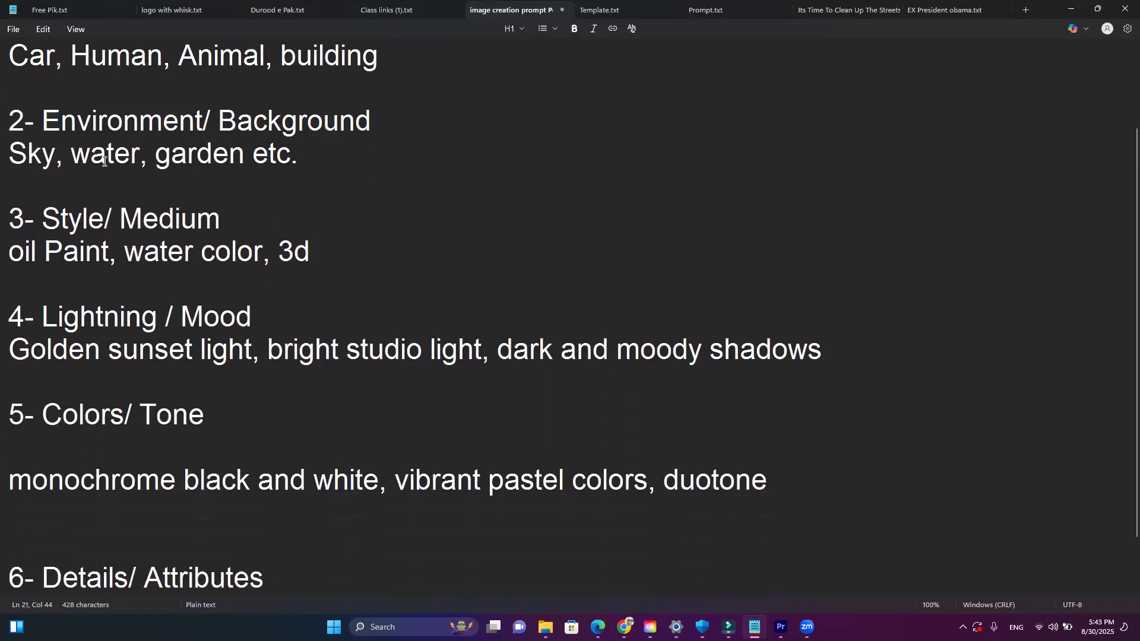
key(alt+Tab)
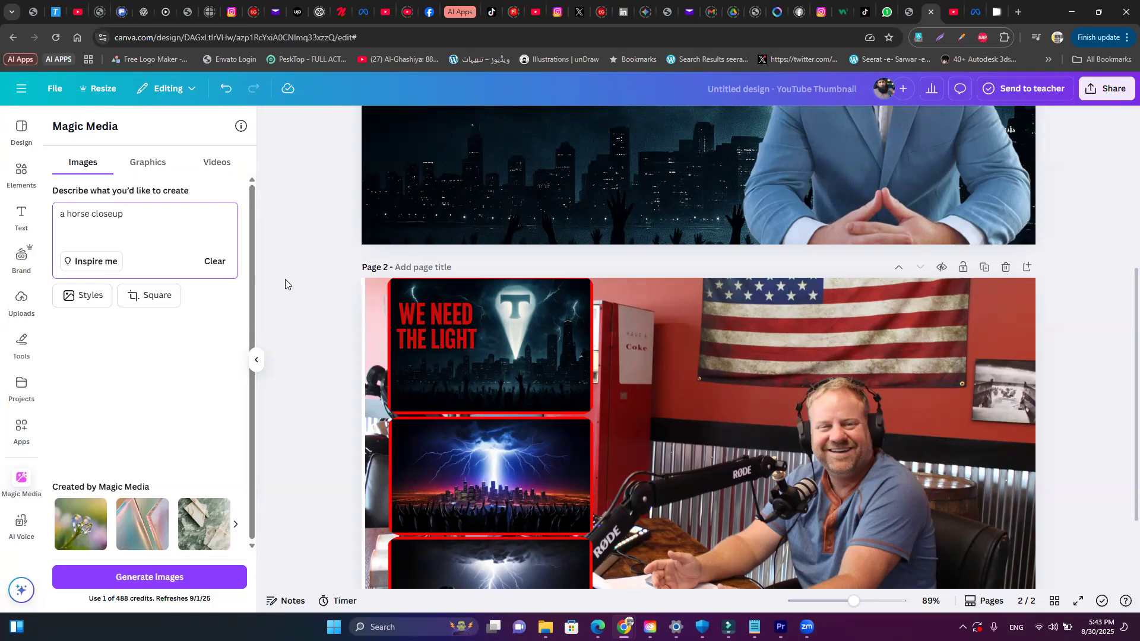
text(in front of a crowed)
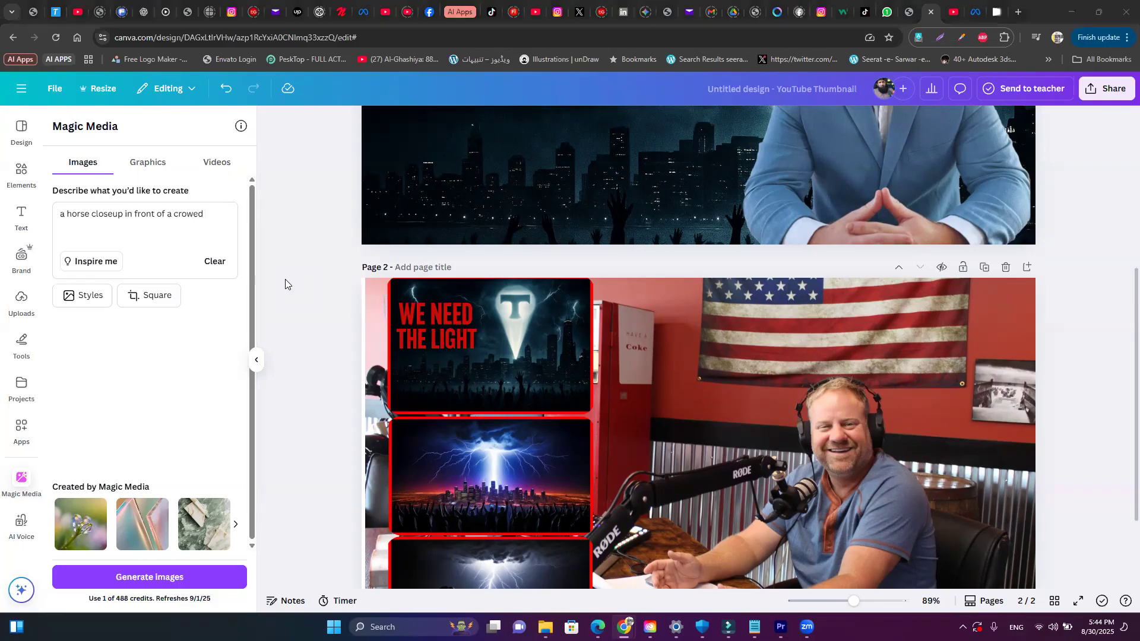
- Consult the style/medium point in the Notepad tips and add "3d model" to the end of the Canva image prompt
key(alt+Tab)
scroll(170, 361, down, 1)
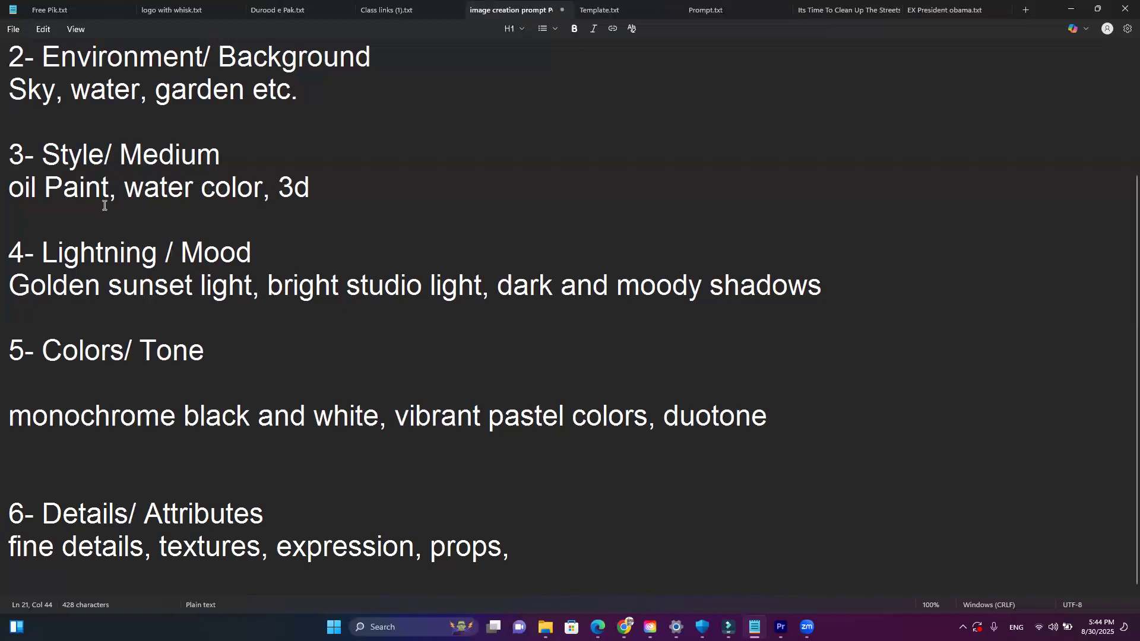
click(315, 183)
key(alt+Tab)
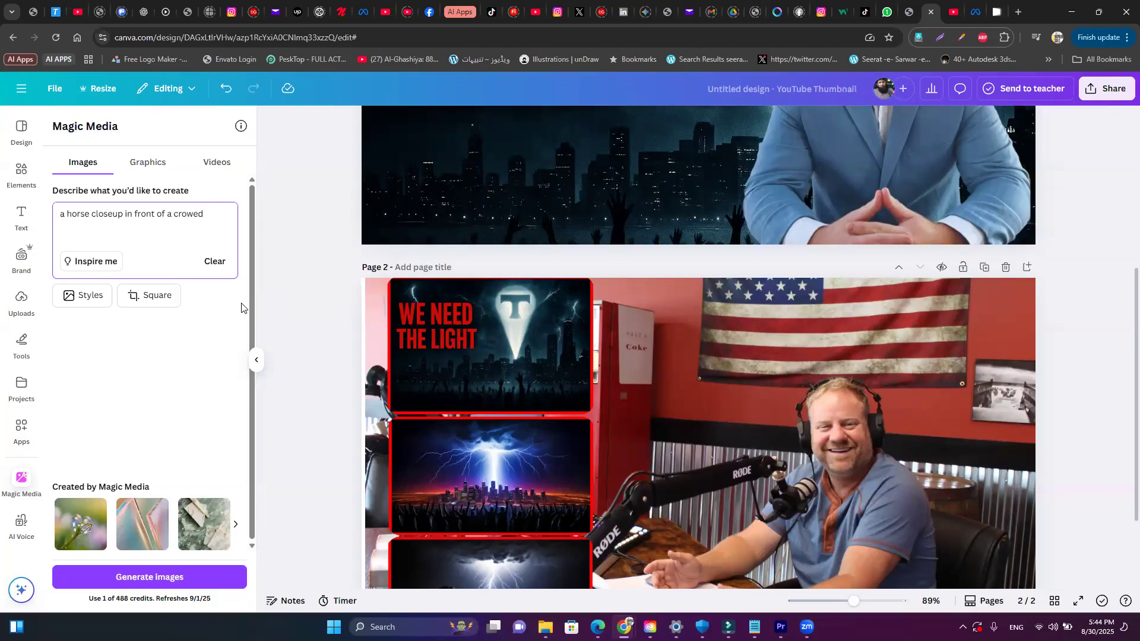
text(3d model)
- Consult the lighting/mood point in the Notepad tips and append "in golden sunset light" to the Canva image prompt
key(alt+Tab)
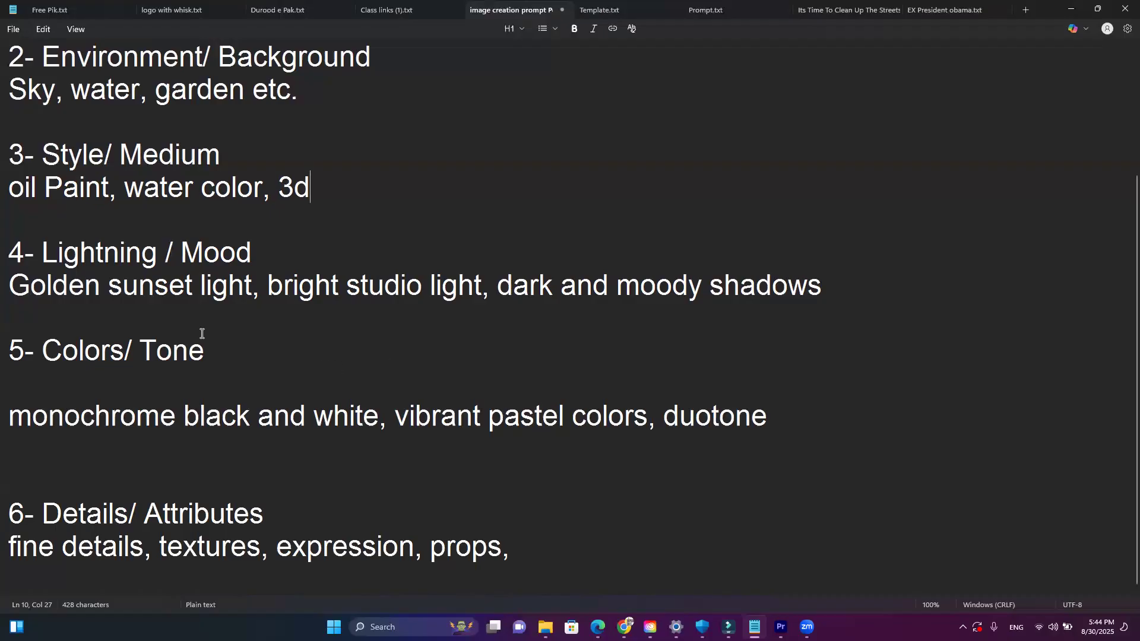
key(alt+Tab)
text(in dol)
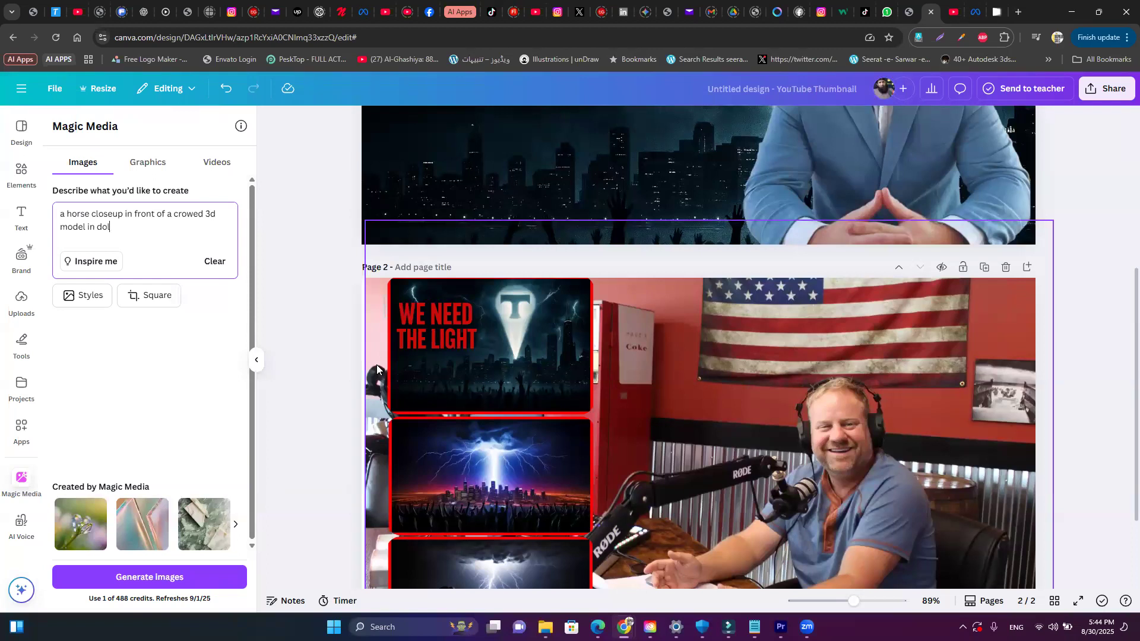
key(BackSpace)
text(golden sunset light)
- Copy "vibrant pastel colors" from the colors/tone point in Notepad and append it to the Canva image prompt after a comma
key(alt+Tab)
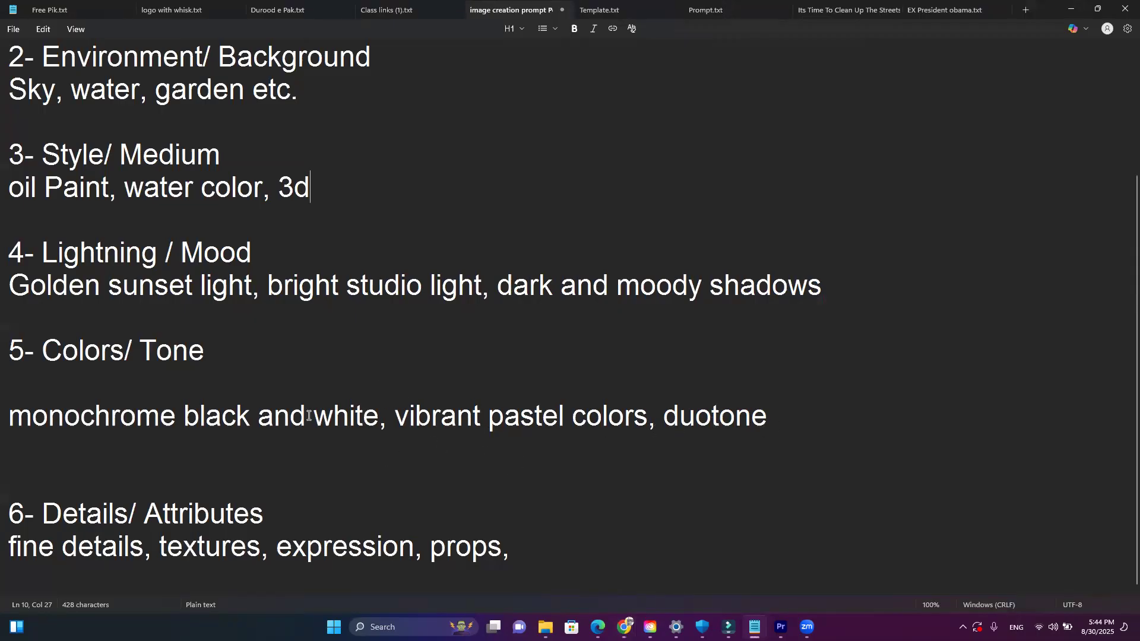
click(415, 419)
click(158, 413)
drag(396, 418, 649, 415)
key(ctrl+c)
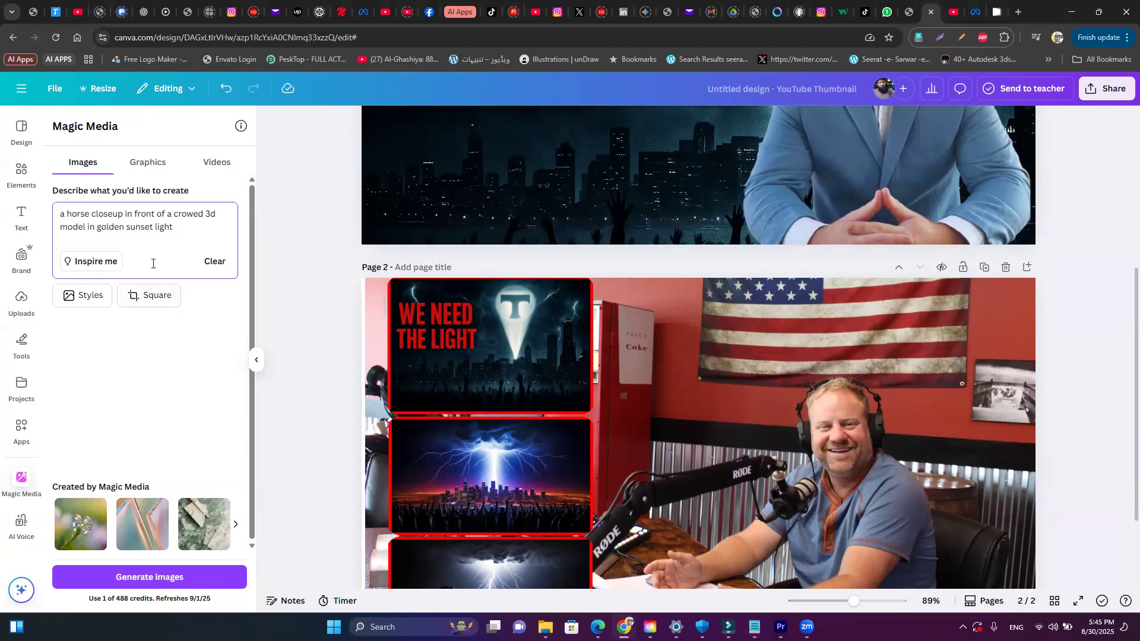
text(,)
key(ctrl+v)
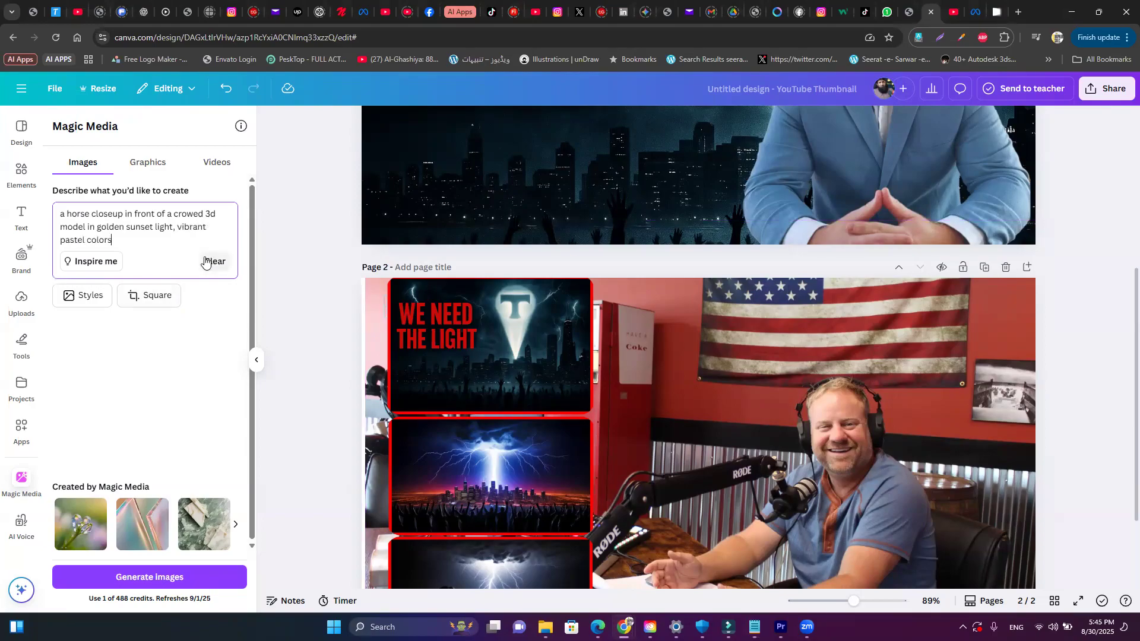
- Highlight the expression attribute in the Notepad tips and append ", smiling in sarcastic way" to the Canva image prompt
key(alt+Tab)
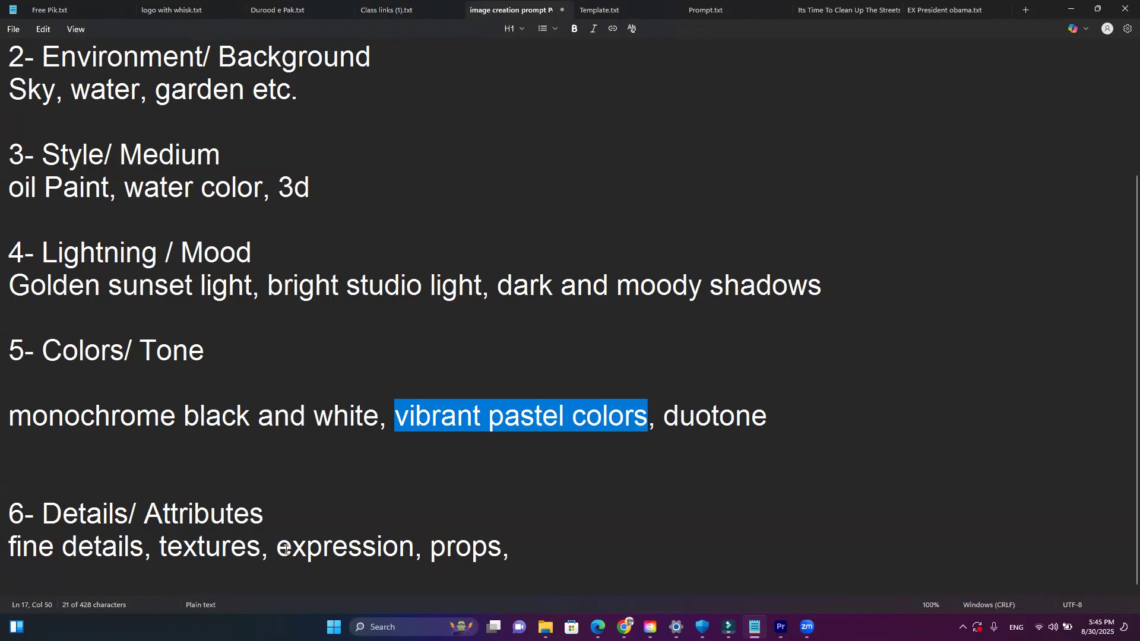
drag(278, 549, 358, 557)
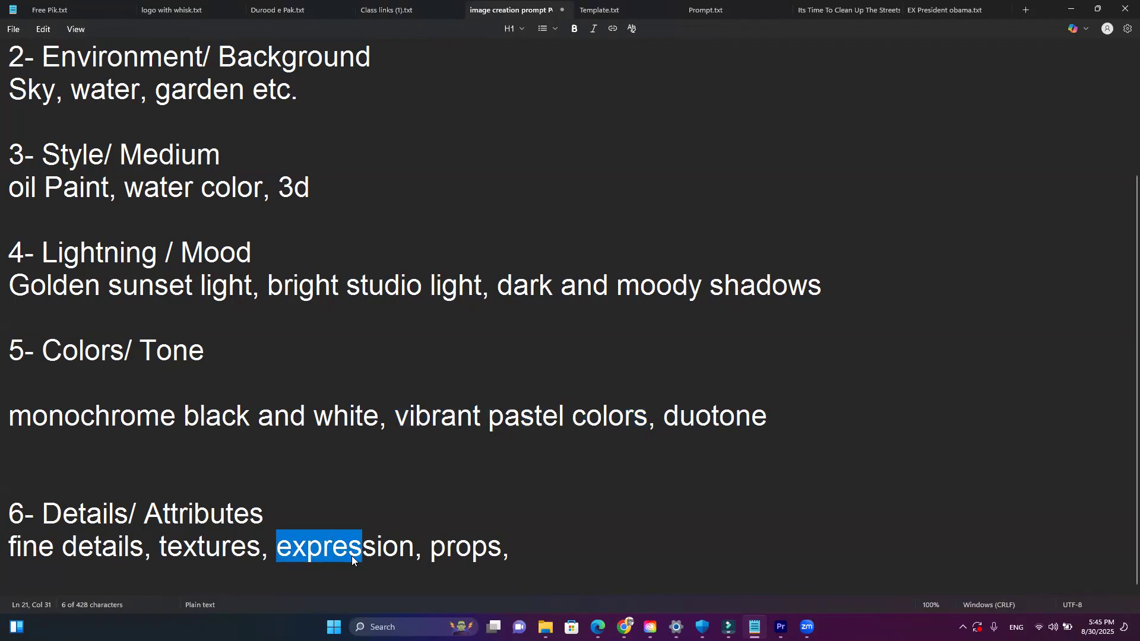
key(alt+Tab)
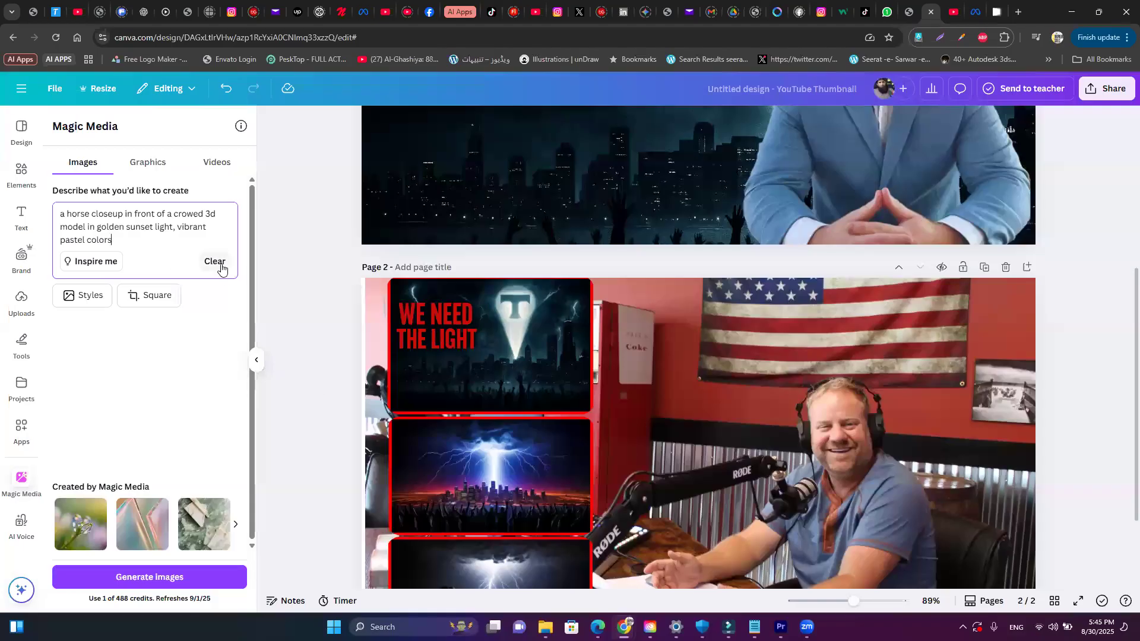
text(, smiling in sarcastic way)
- Add a new point "7- Perspective" below the details/attributes point in the Notepad prompt tips, correcting its spelling
key(alt+Tab)
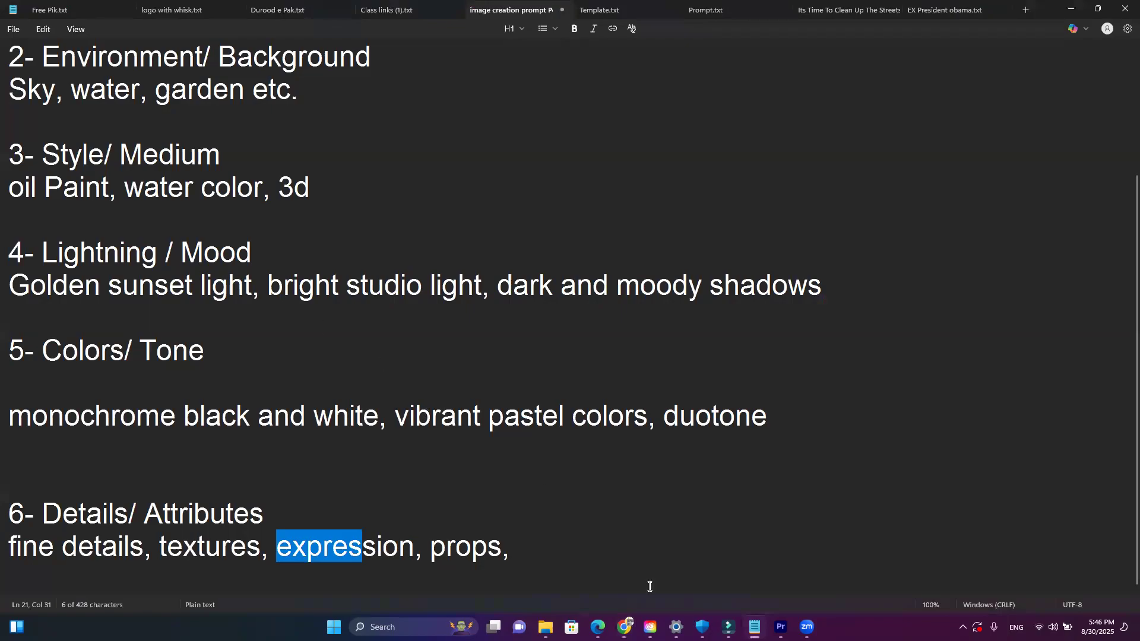
click(598, 566)
key(Return)
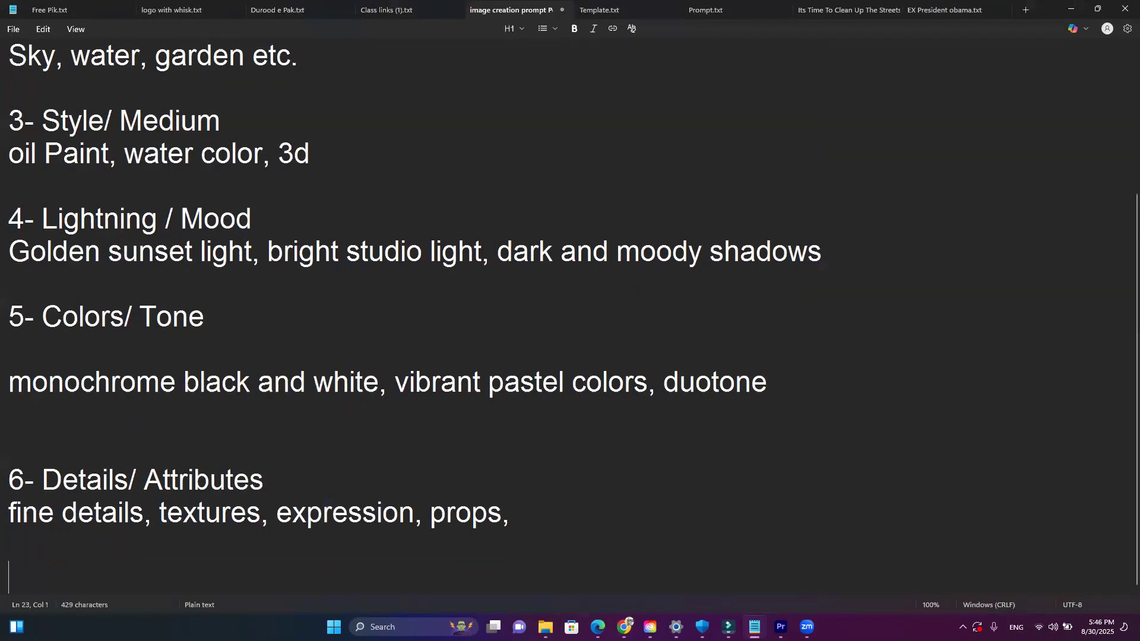
text(7-)
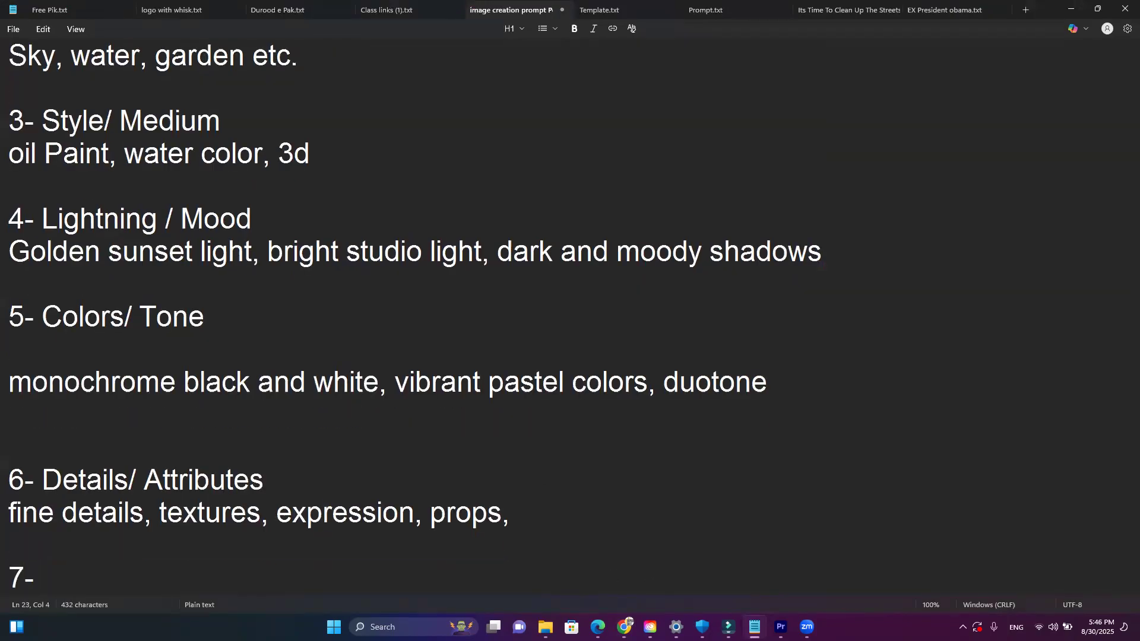
text( Prersp)
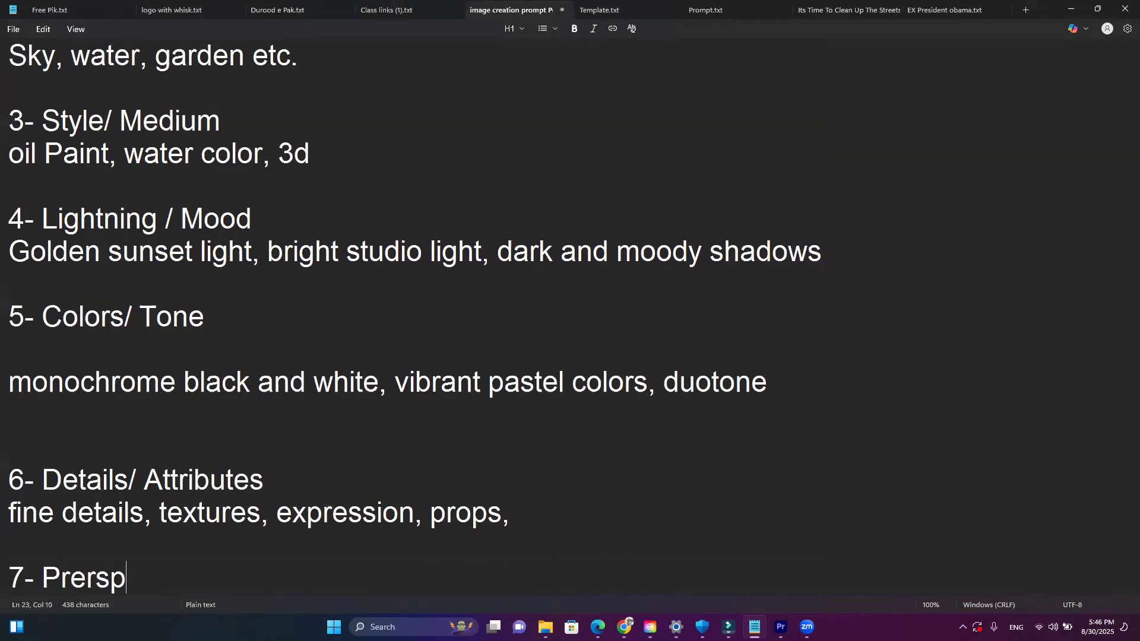
text(ective)
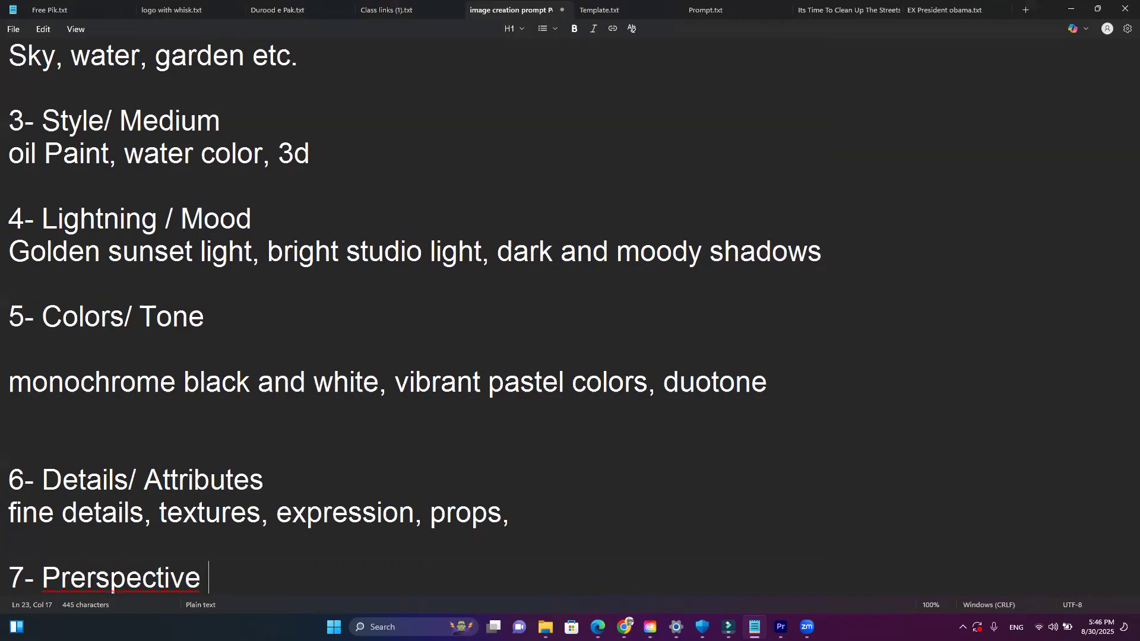
click(71, 582)
click(63, 608)
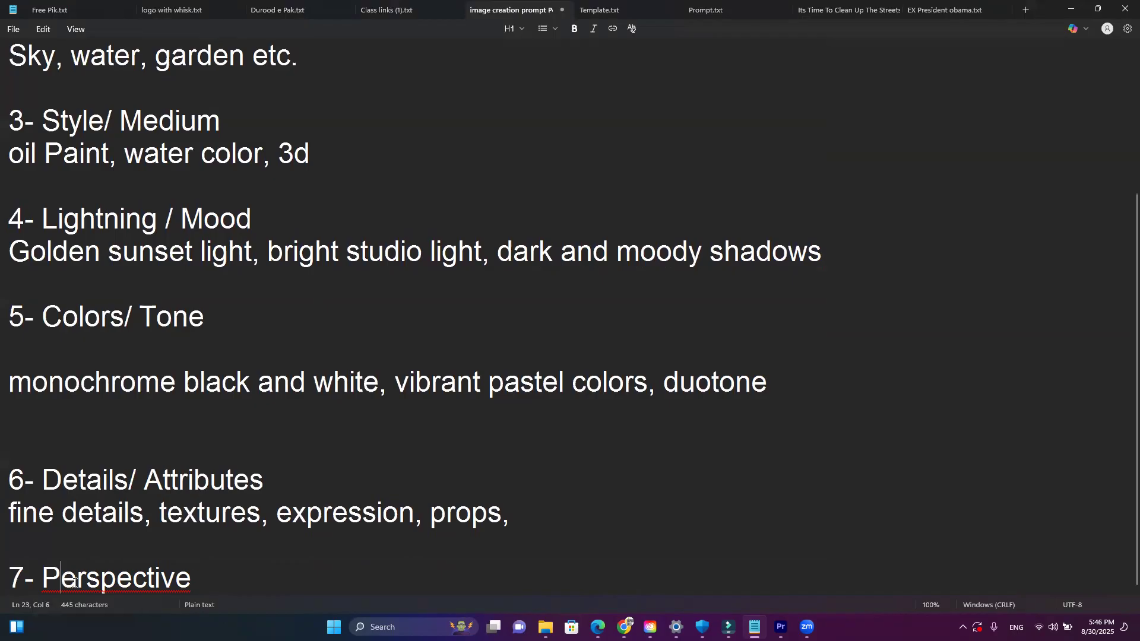
click(213, 574)
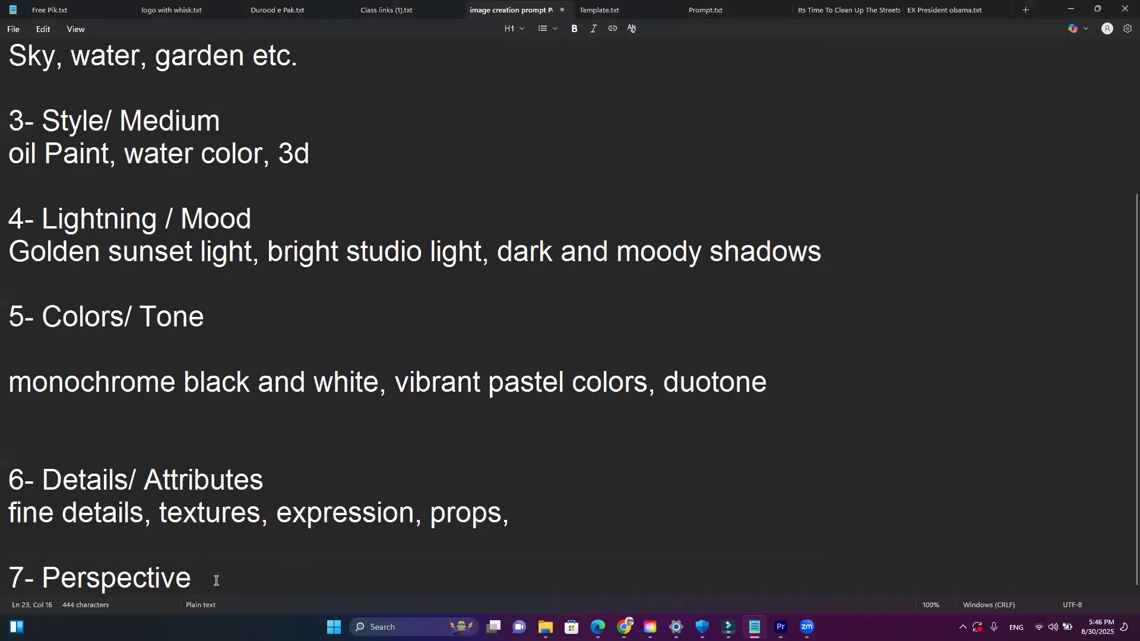
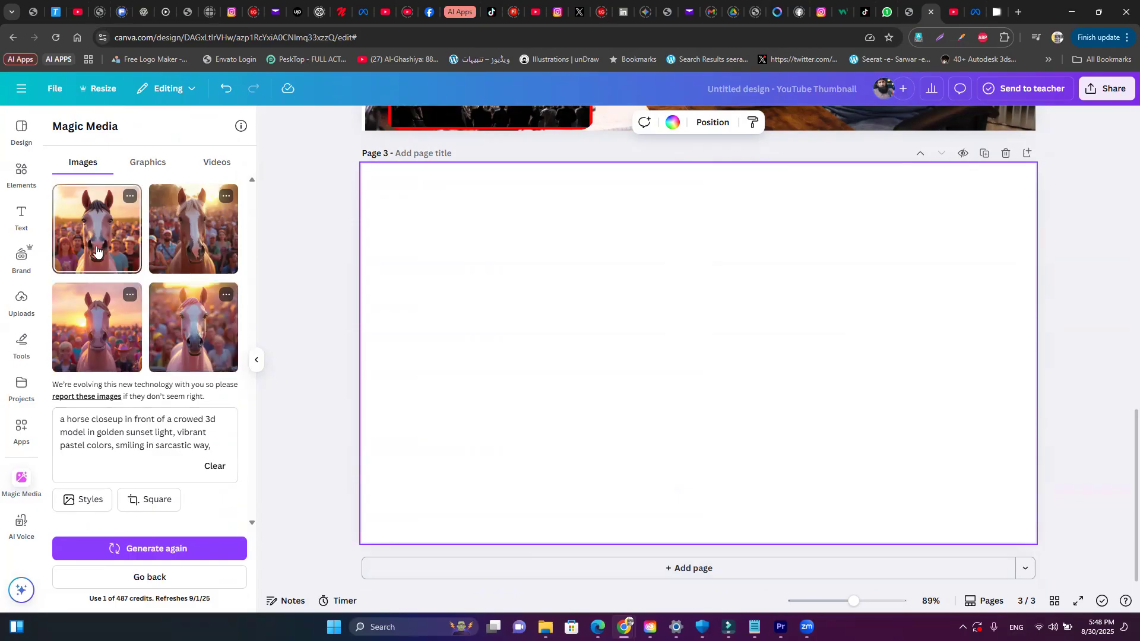
- Place the first generated 3D horse image on page 3, enlarge it to about the page height and center it
click(123, 273)
drag(751, 398, 523, 310)
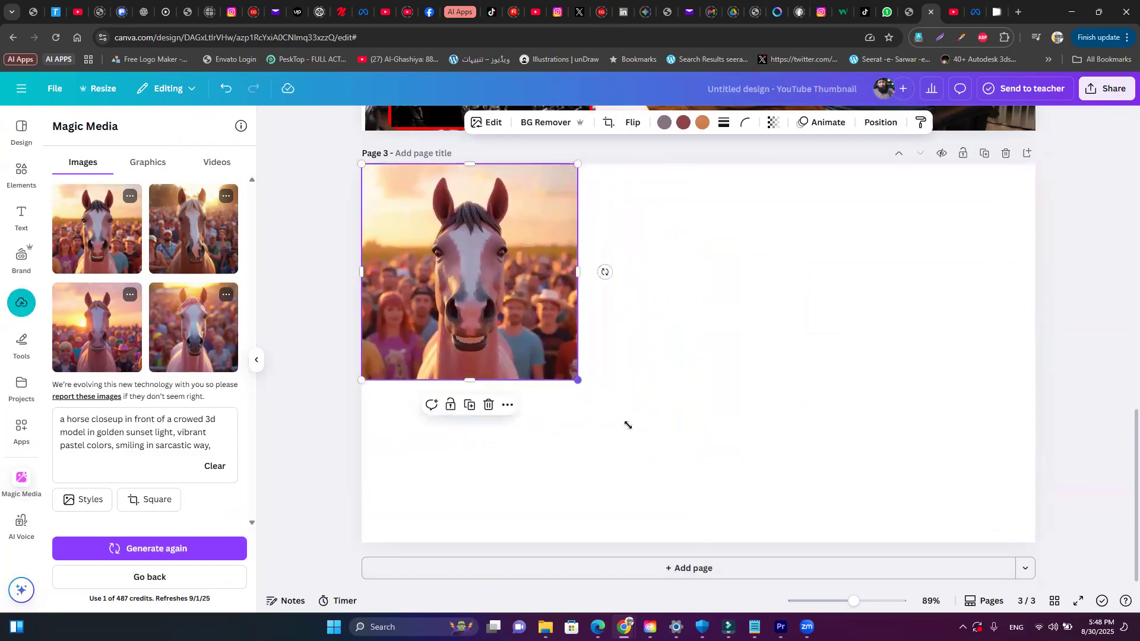
drag(627, 425, 820, 511)
drag(791, 364, 874, 358)
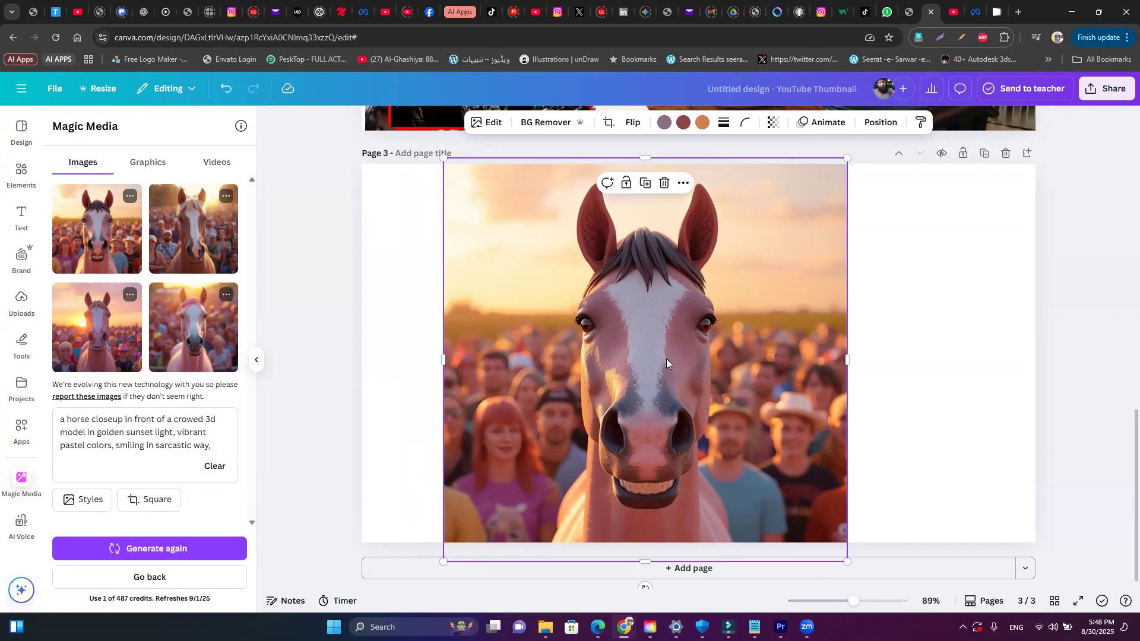
- Replace "3d" with "realistic" in the image prompt and generate the images again
drag(205, 423, 218, 423)
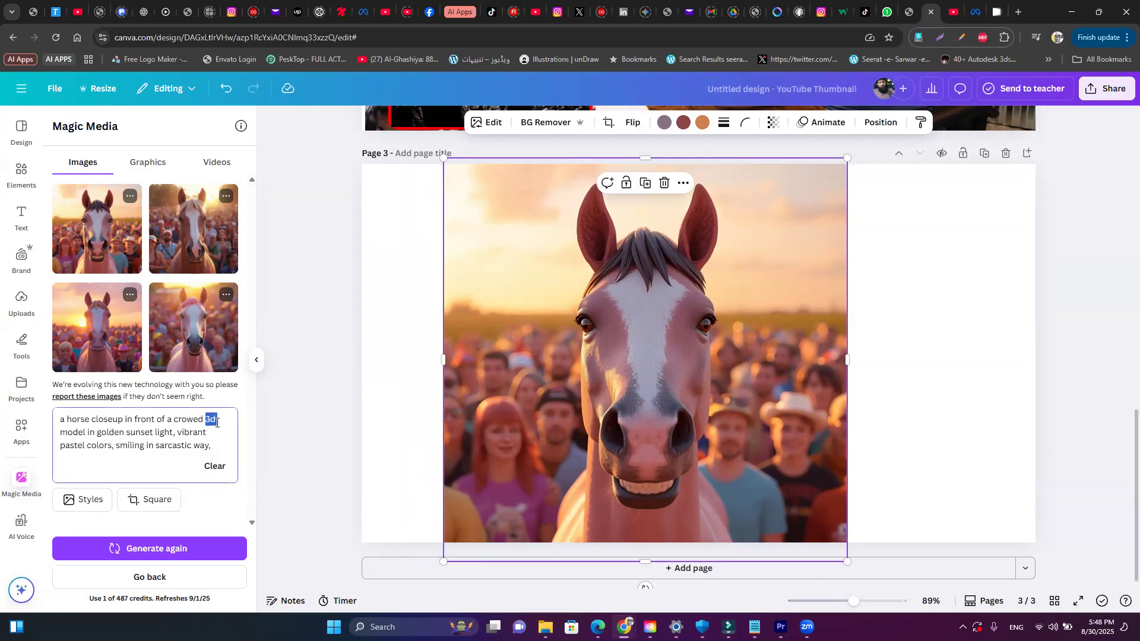
text(realistic)
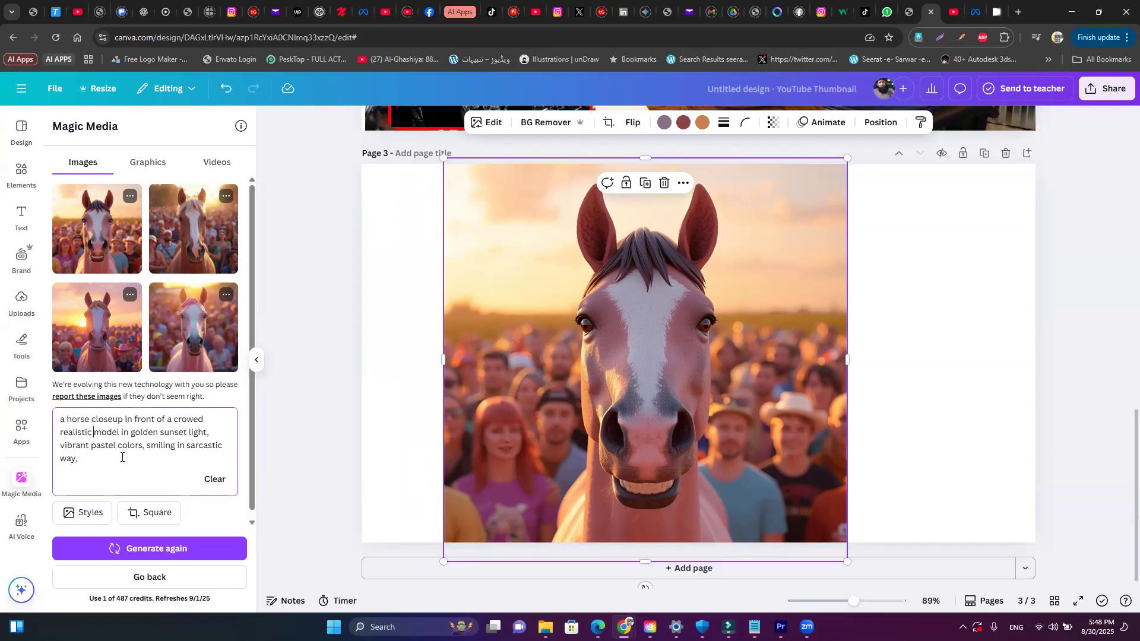
click(155, 548)
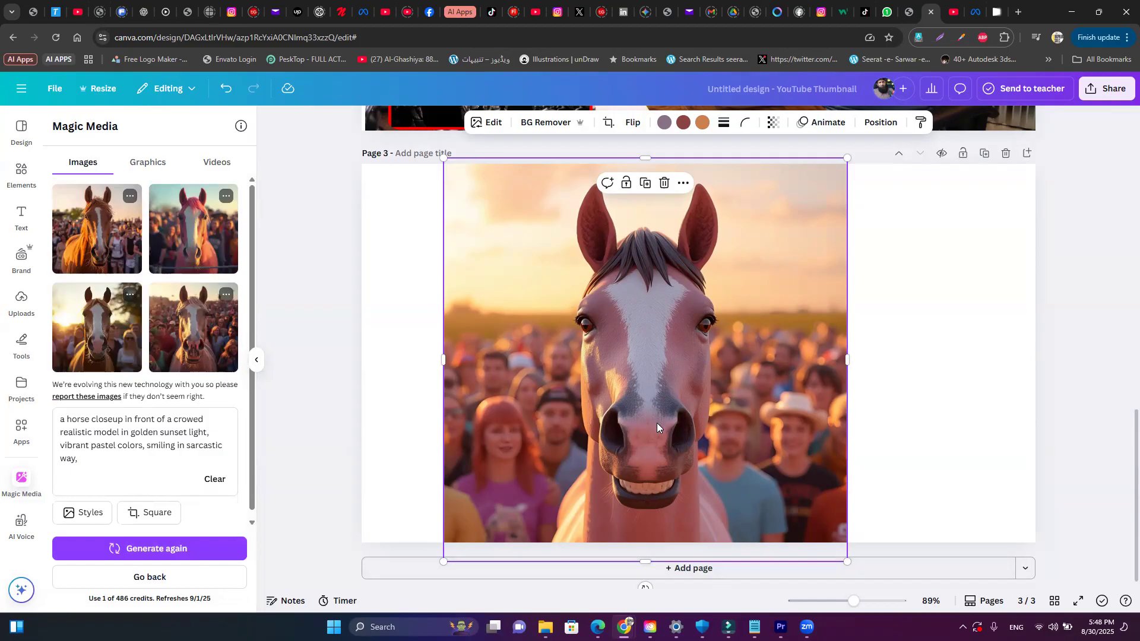
- Move the 3D horse to the right side of page 3 and place the first realistic horse image, enlarged to full page height, on the left
drag(655, 431, 959, 412)
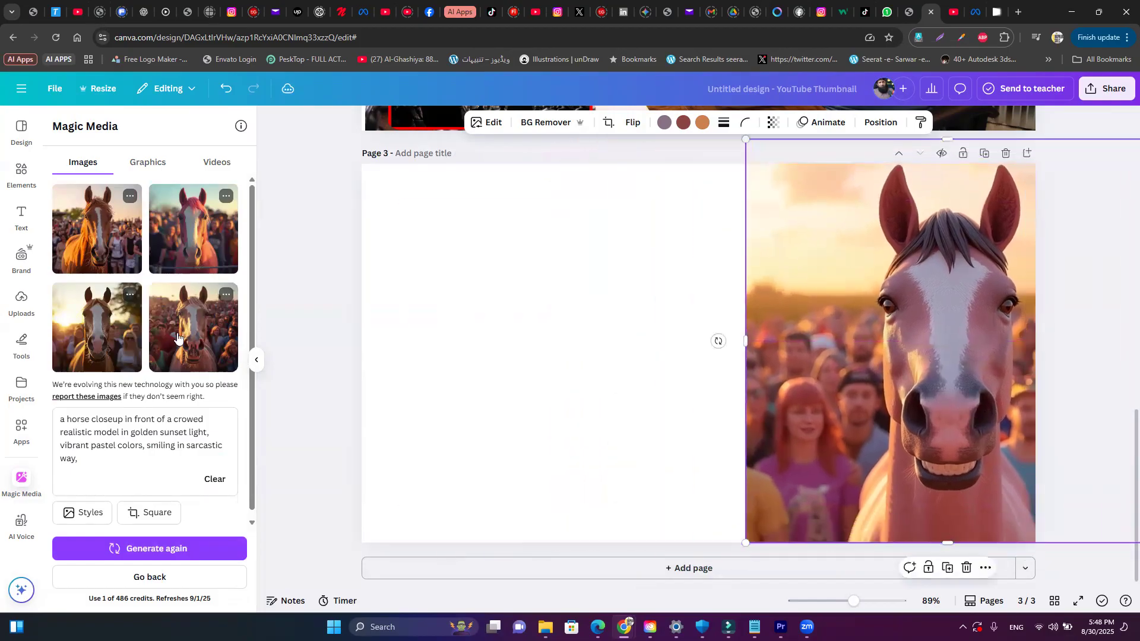
click(109, 262)
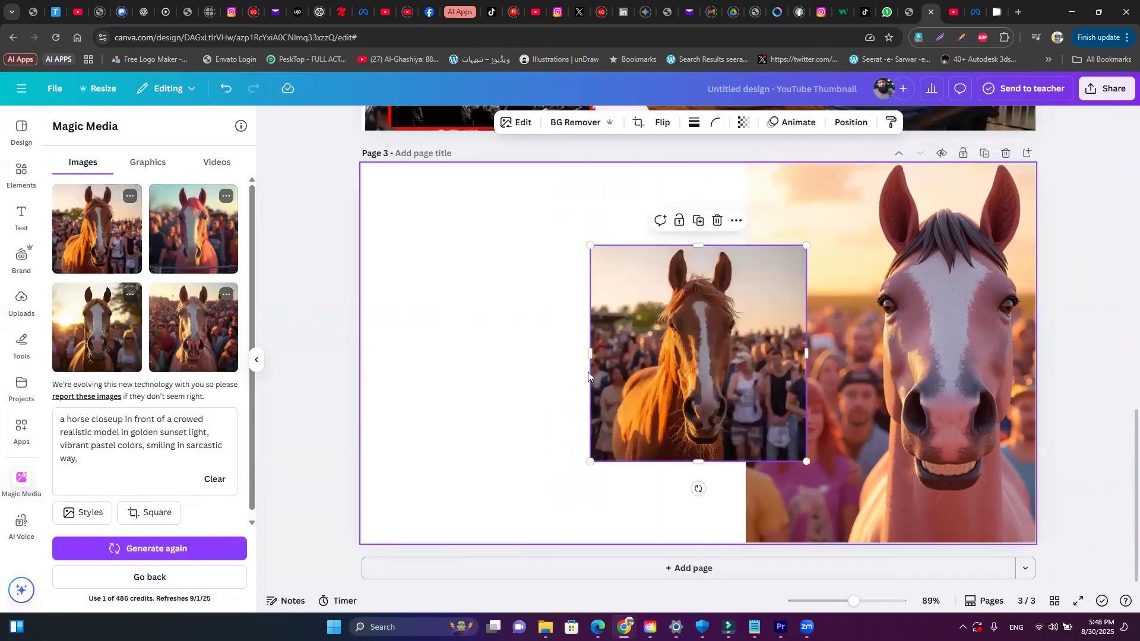
drag(643, 358, 413, 277)
drag(576, 382, 721, 560)
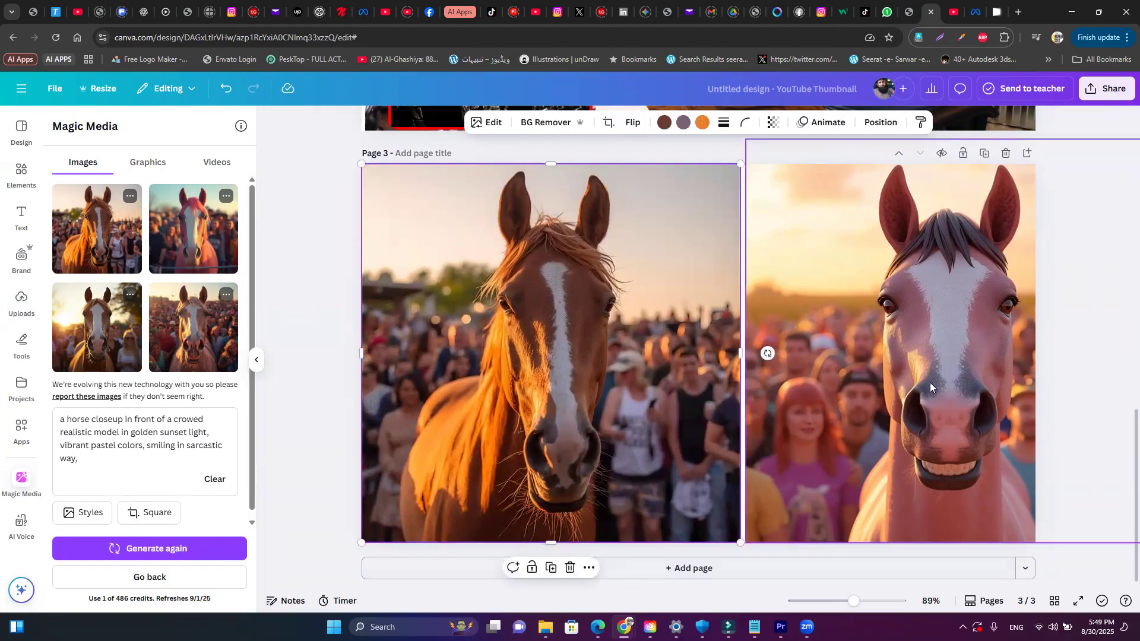
drag(930, 386, 900, 398)
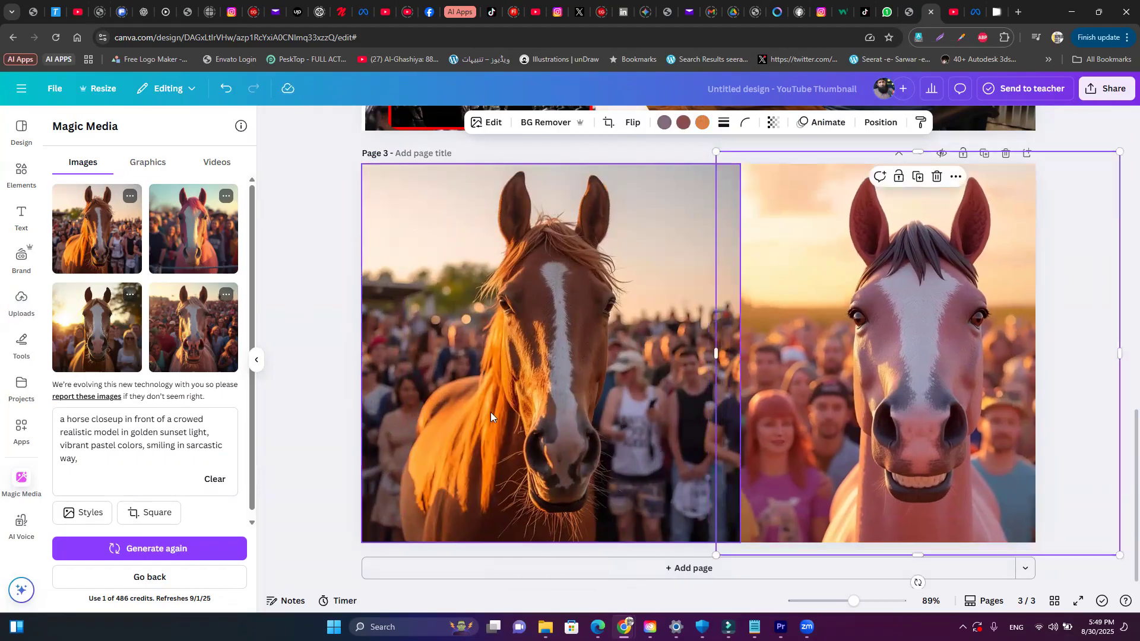
- Place the fourth realistic horse image on page 3 and enlarge it over the realistic horse on the left side
click(184, 328)
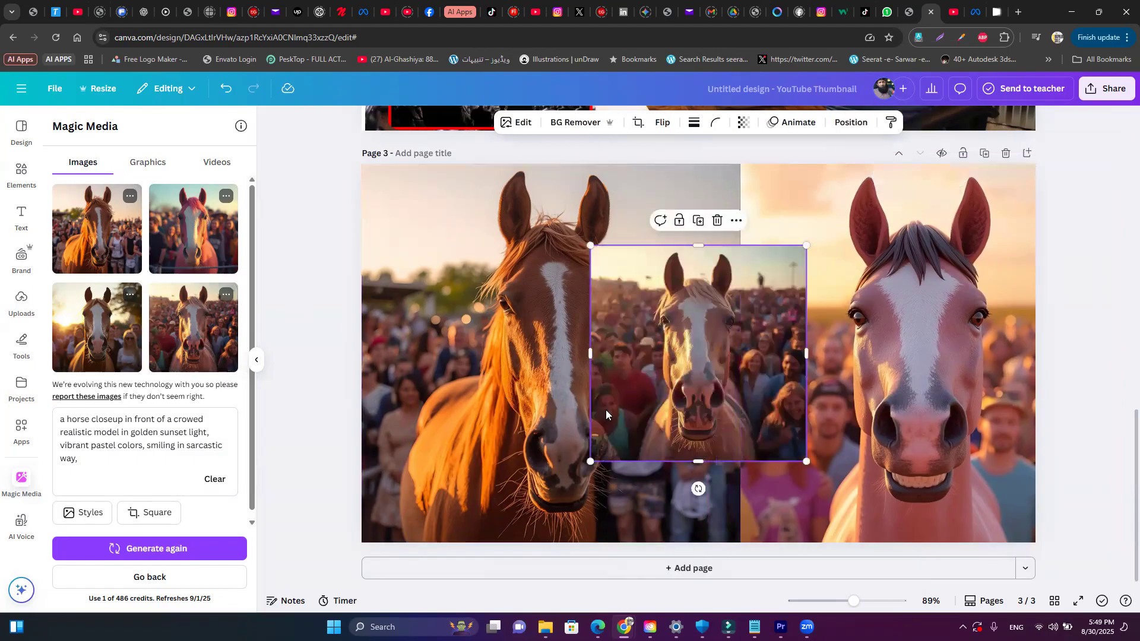
drag(732, 388, 504, 313)
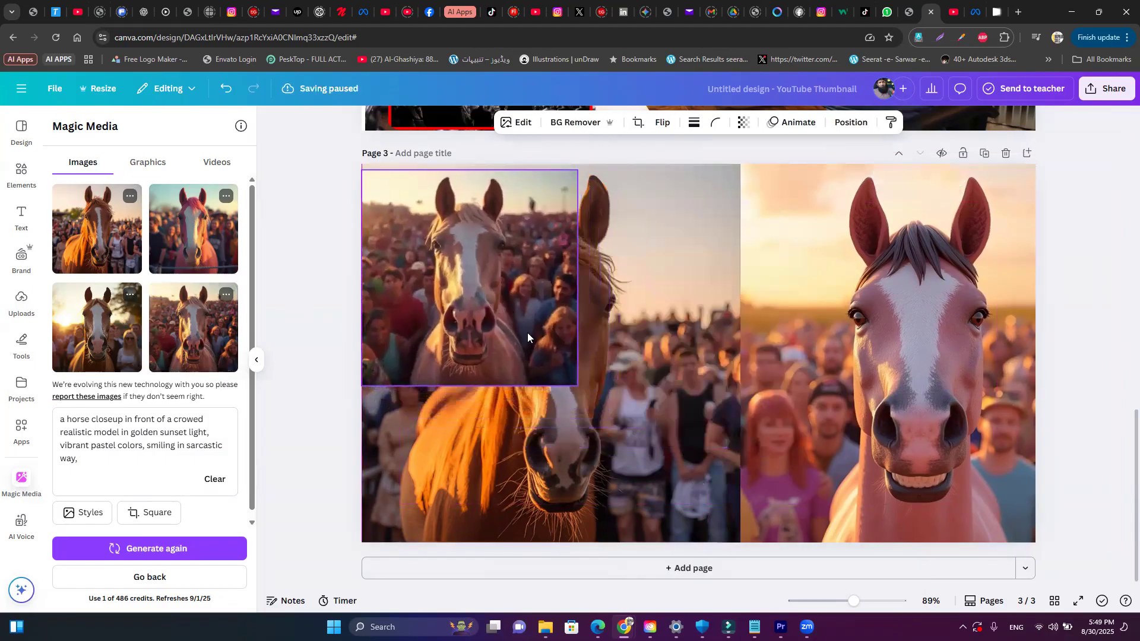
drag(581, 391, 717, 525)
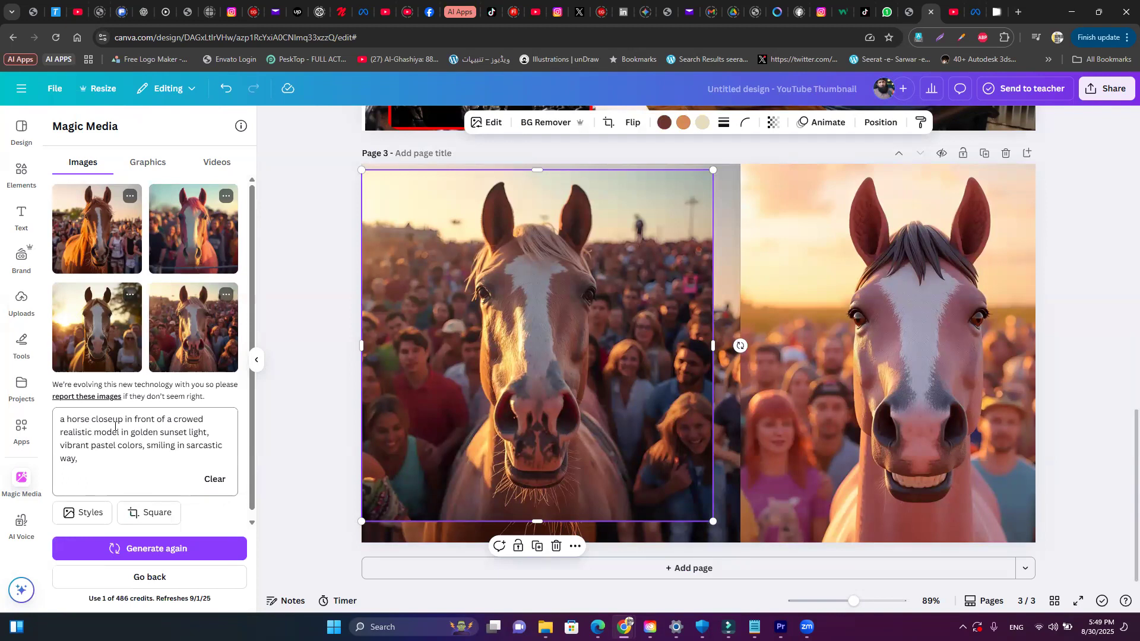
- Replace "smiling" with "laughing" in the image prompt and delete both realistic horse images from page 3
drag(176, 447, 147, 447)
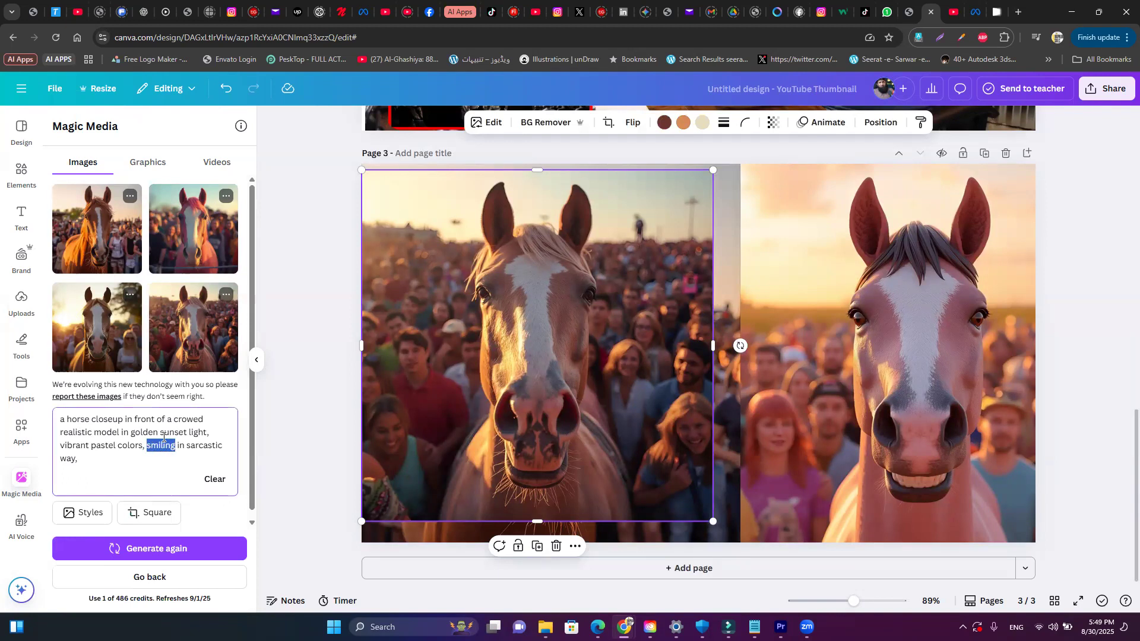
text(laughing)
click(113, 327)
drag(756, 357, 632, 355)
key(Delete)
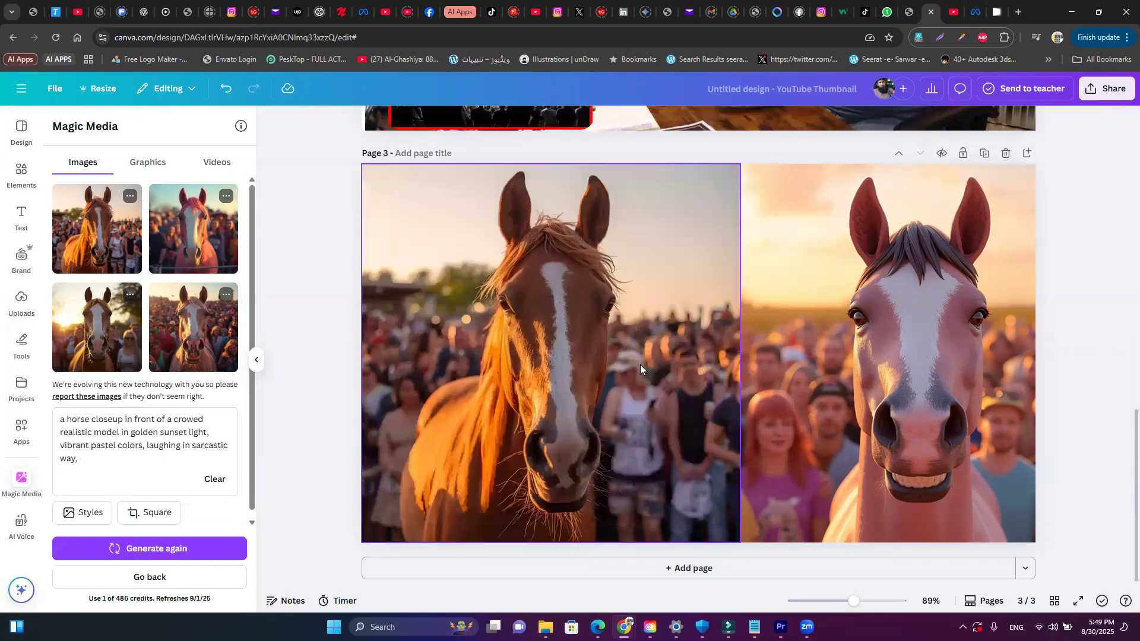
key(Delete)
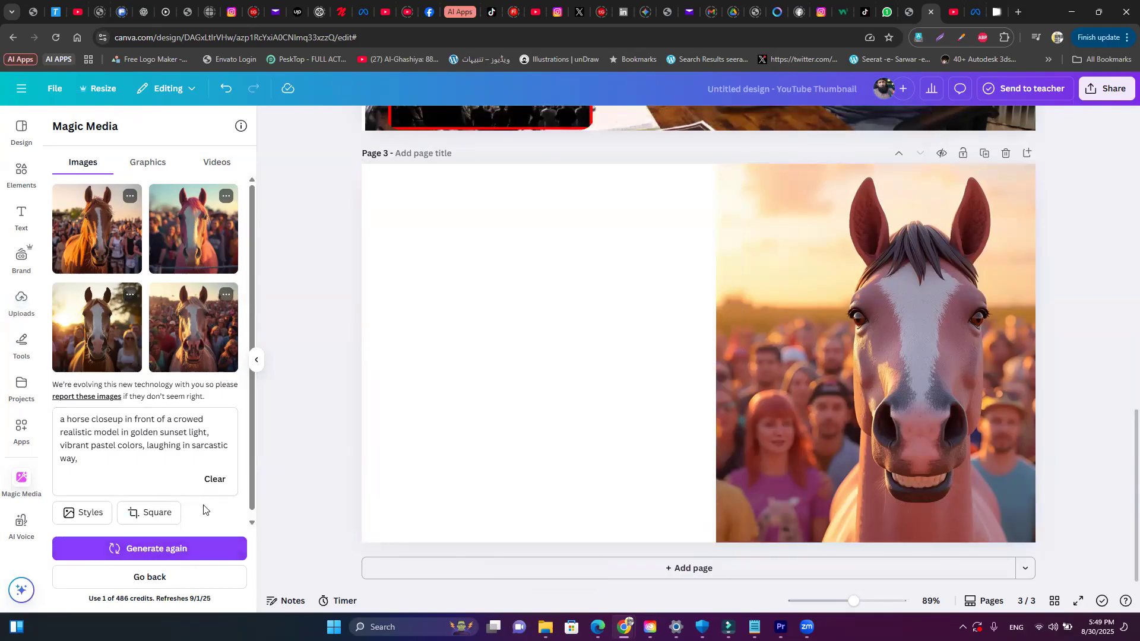
- Review the available image styles and generate the images again from the "laughing in sarcastic way" prompt
scroll(213, 508, down, 1)
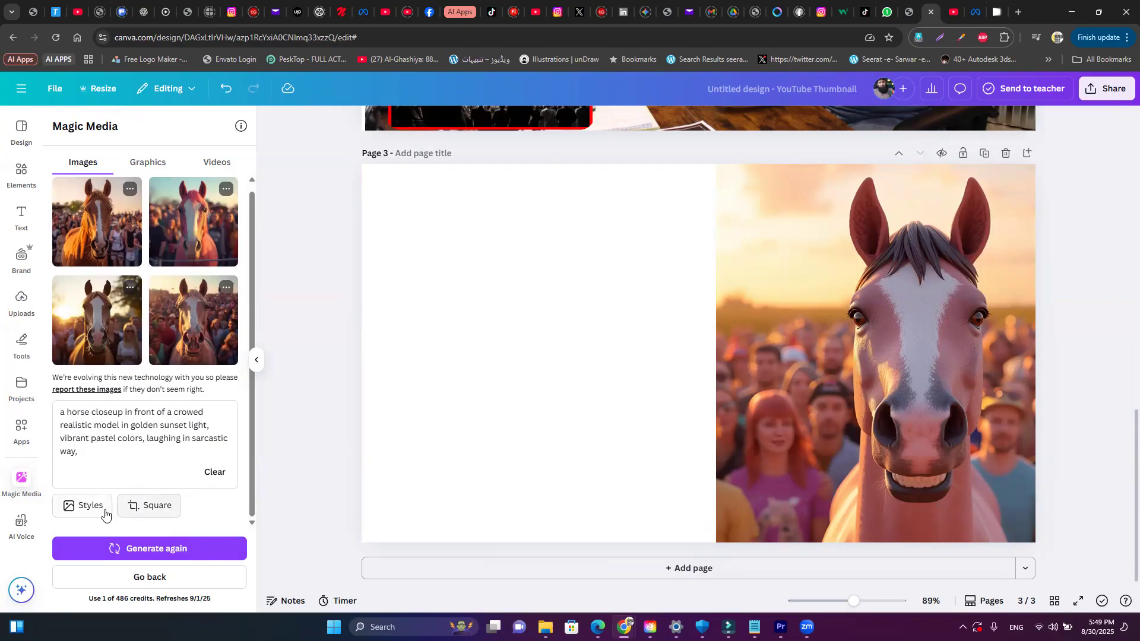
scroll(193, 492, up, 1)
scroll(193, 493, down, 1)
click(78, 504)
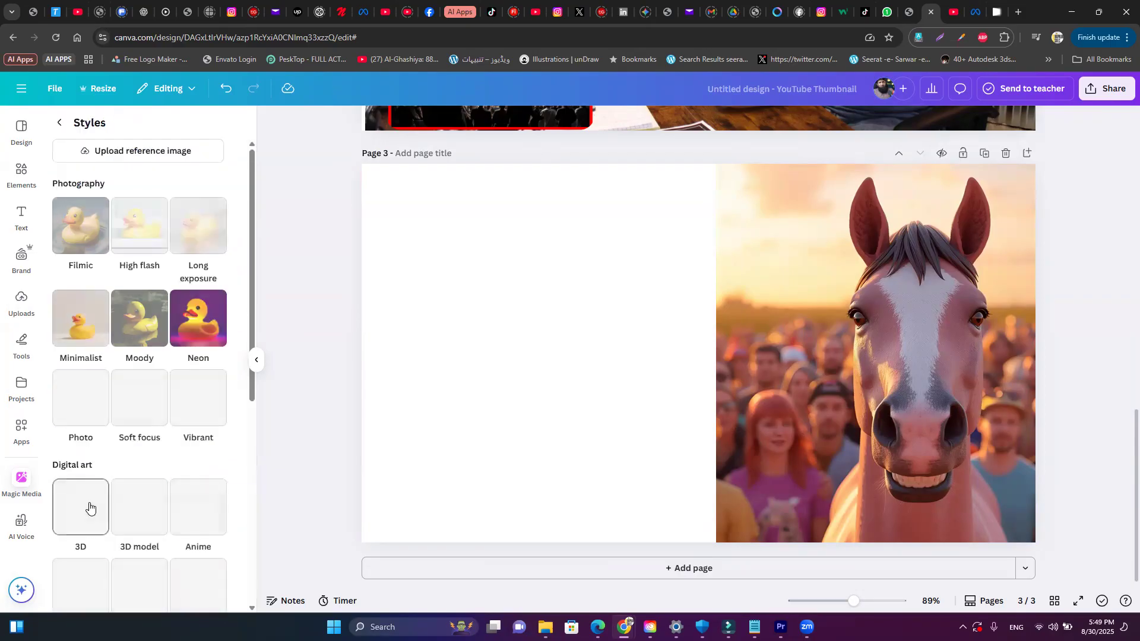
click(198, 318)
click(198, 318)
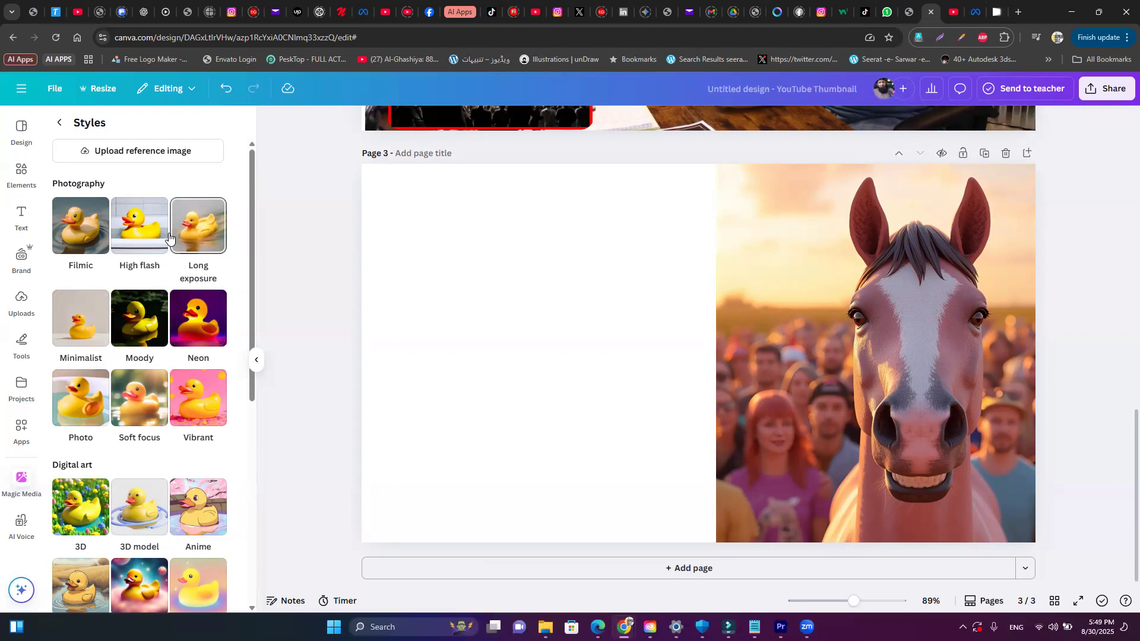
click(60, 124)
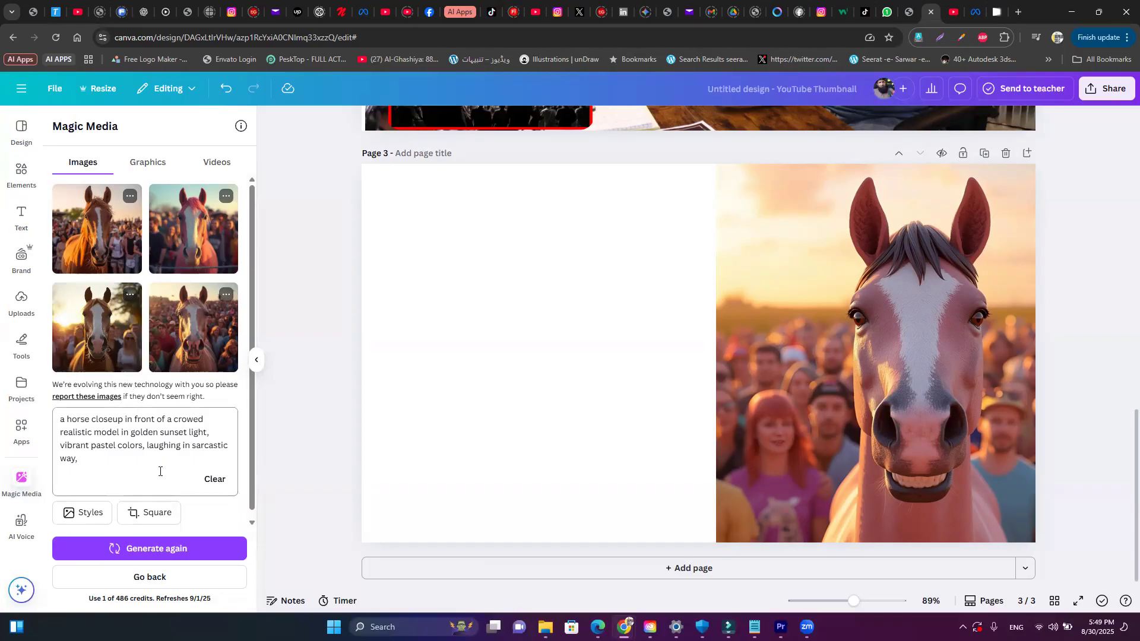
click(171, 548)
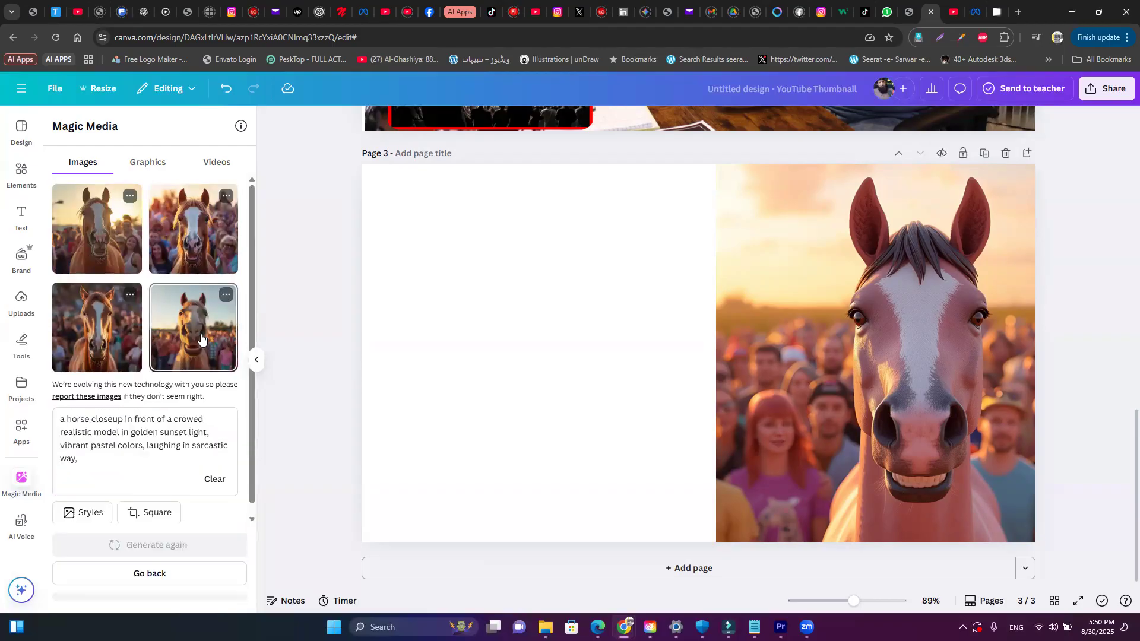
- Add the fourth and second laughing horse images to page 3, stacking them in the empty space beside the 3D horse
click(193, 328)
drag(701, 401, 516, 380)
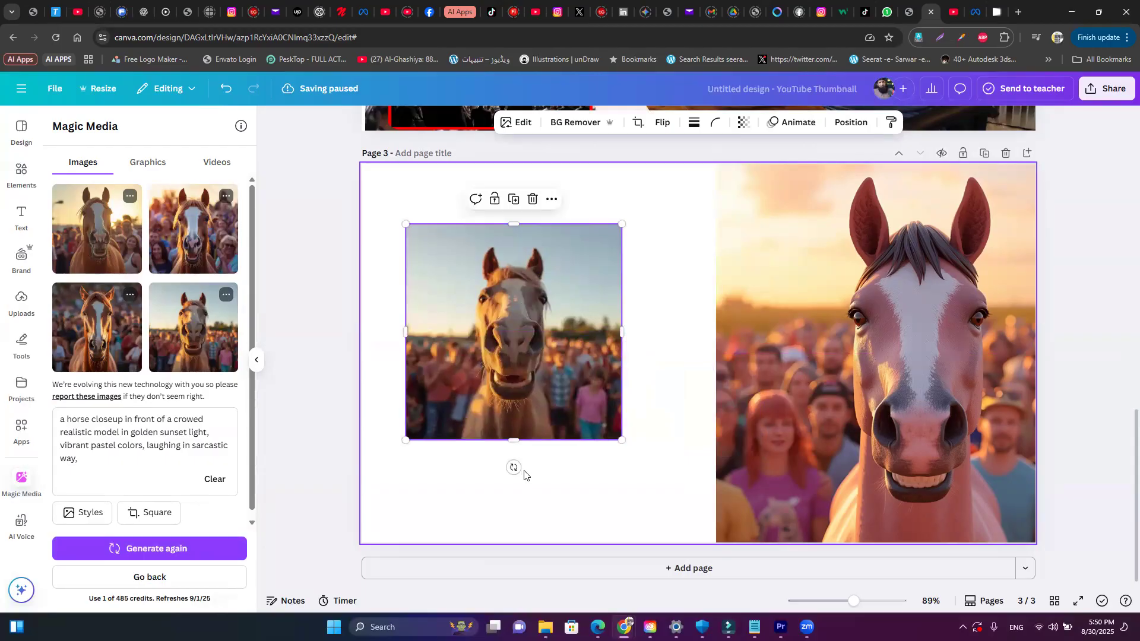
click(199, 249)
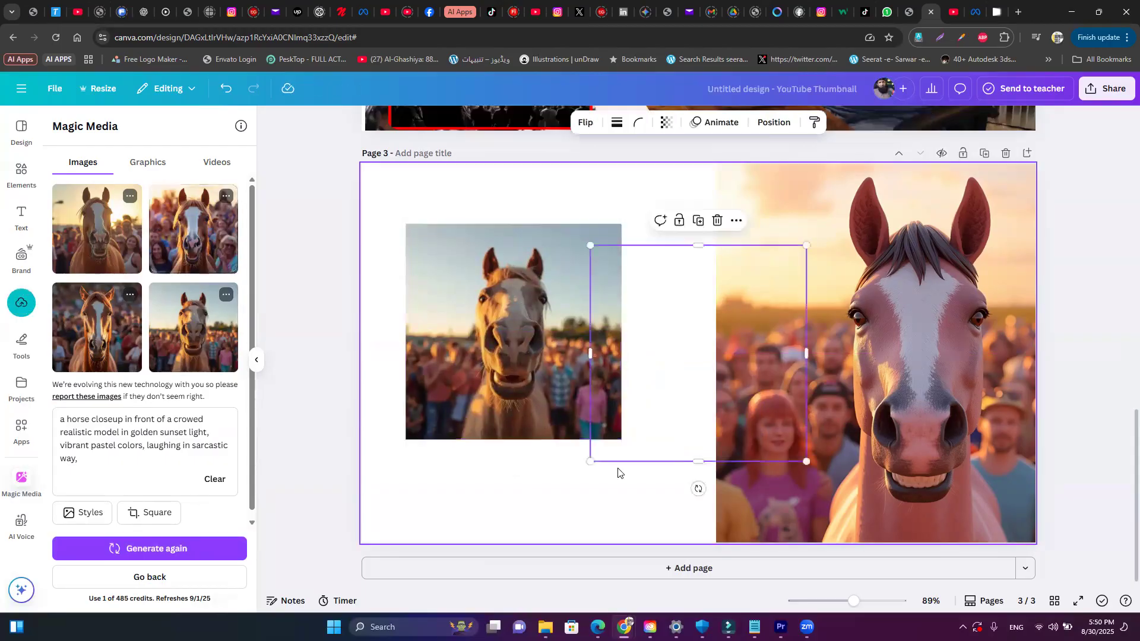
drag(733, 412, 542, 390)
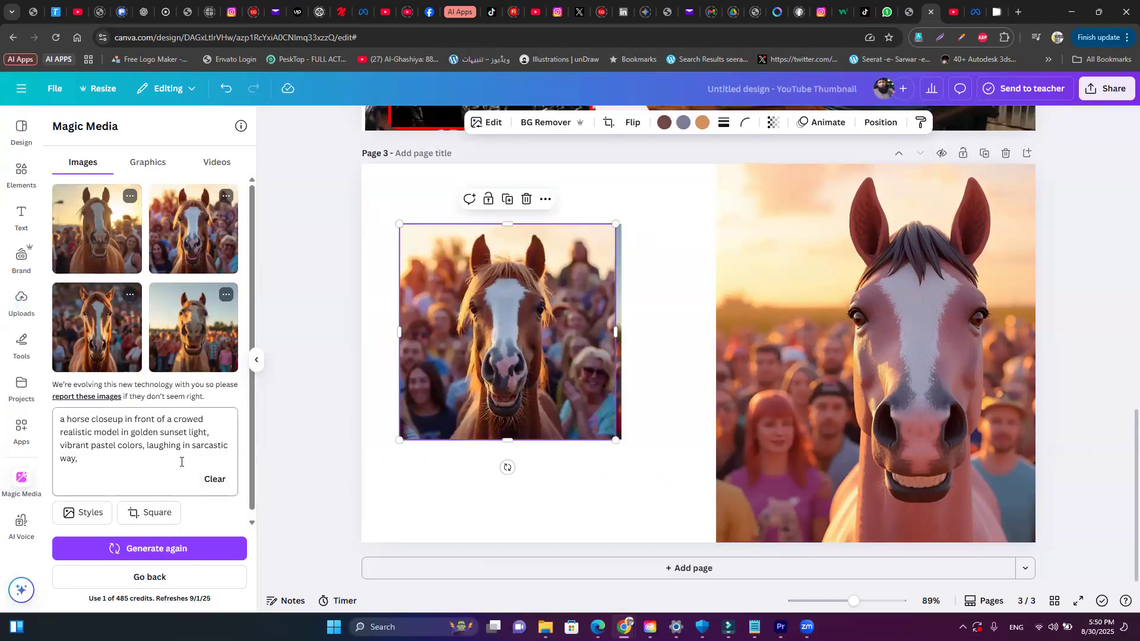
- Replace "closeup" with "wide angle" in the image prompt
drag(181, 450, 149, 449)
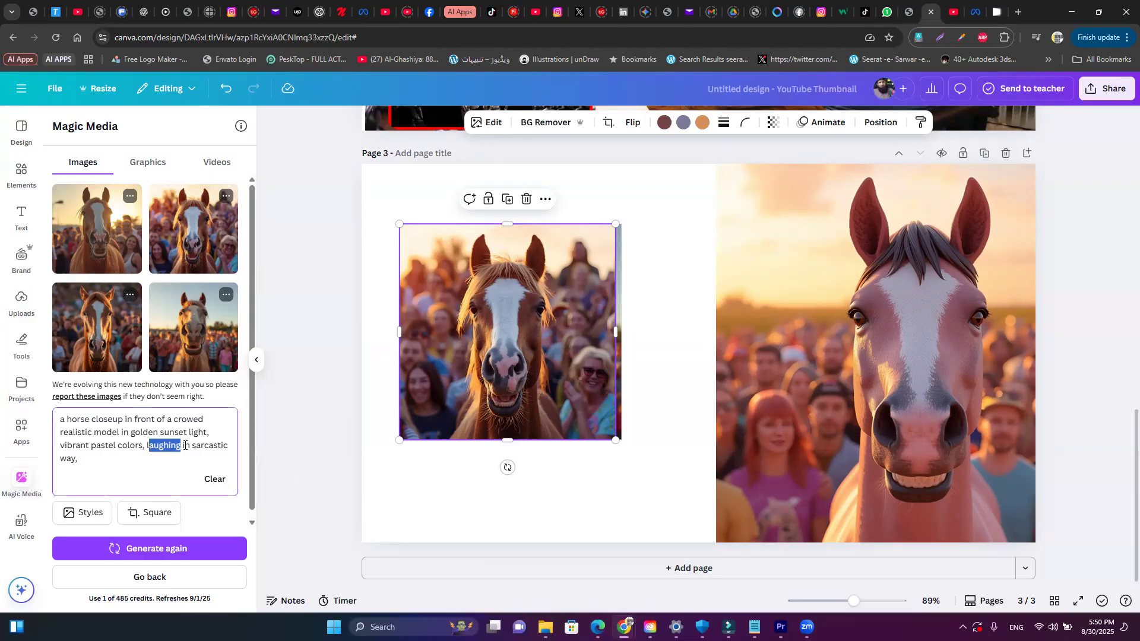
drag(92, 421, 123, 421)
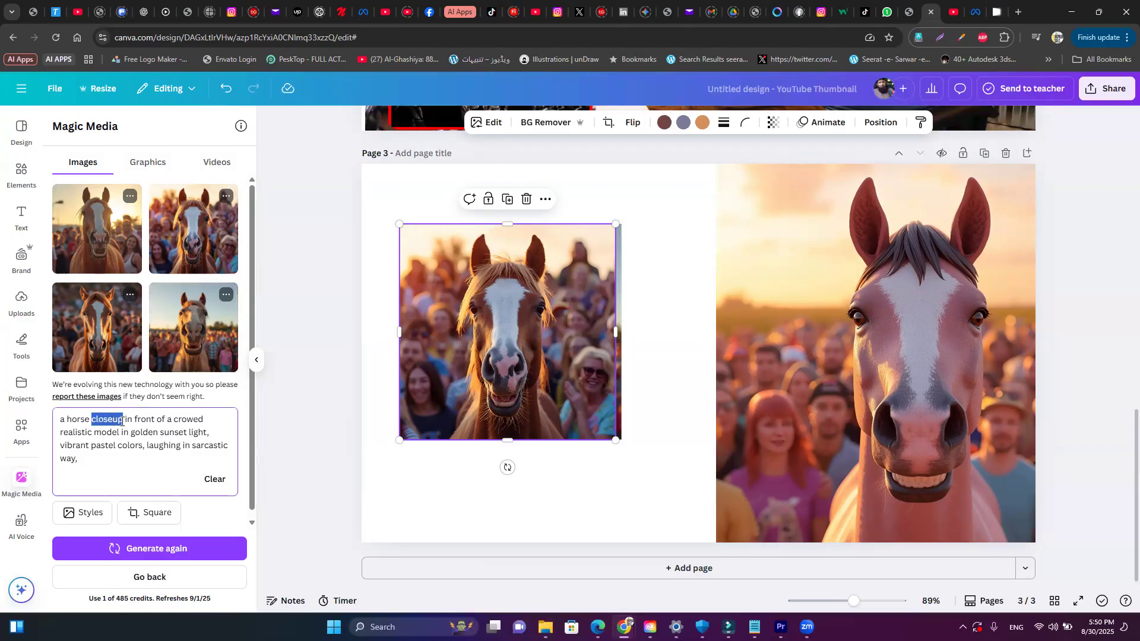
text(wide ang)
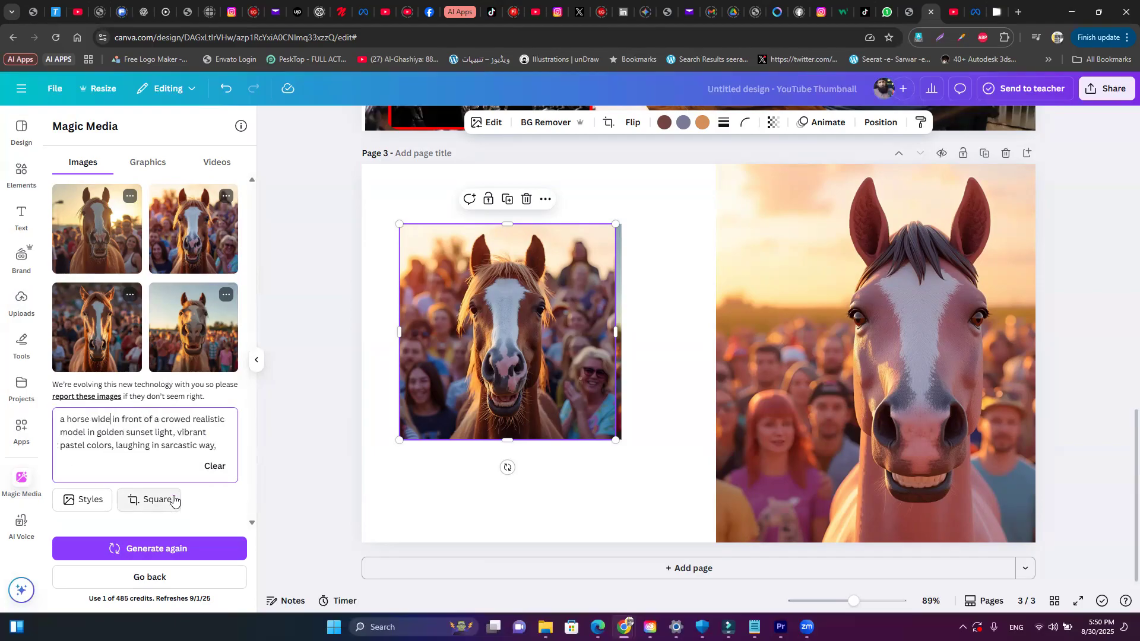
text(le)
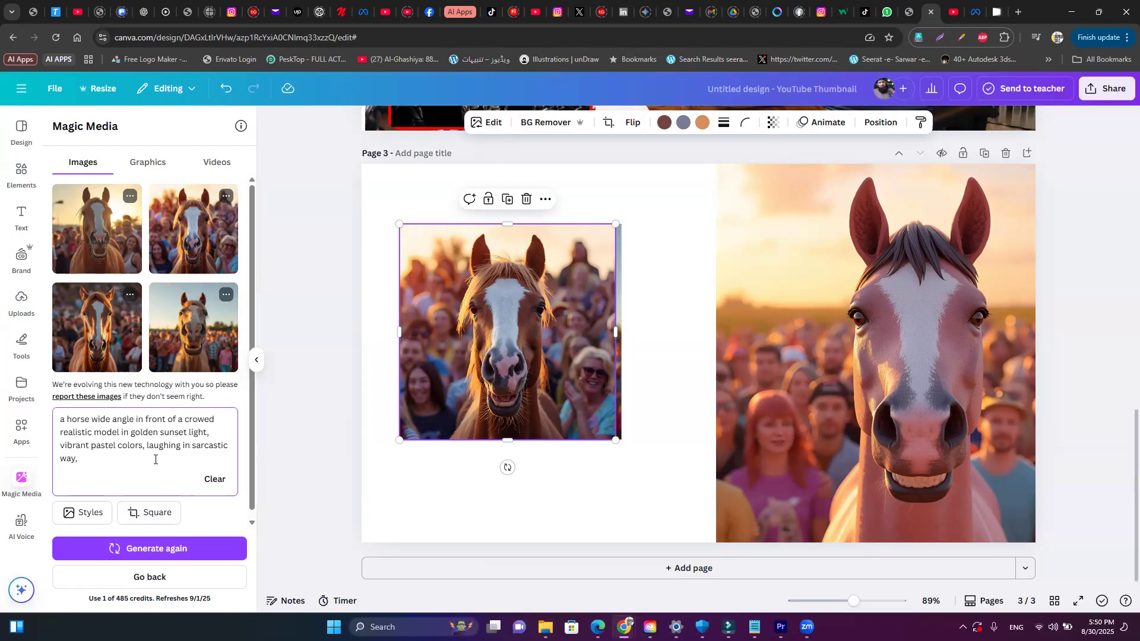
- Replace "laughing in sarcastic way," with "running fast with flying dust and smoke and fire from its feet" in the prompt and generate the images again
drag(147, 446, 181, 450)
text(running)
drag(181, 447, 190, 455)
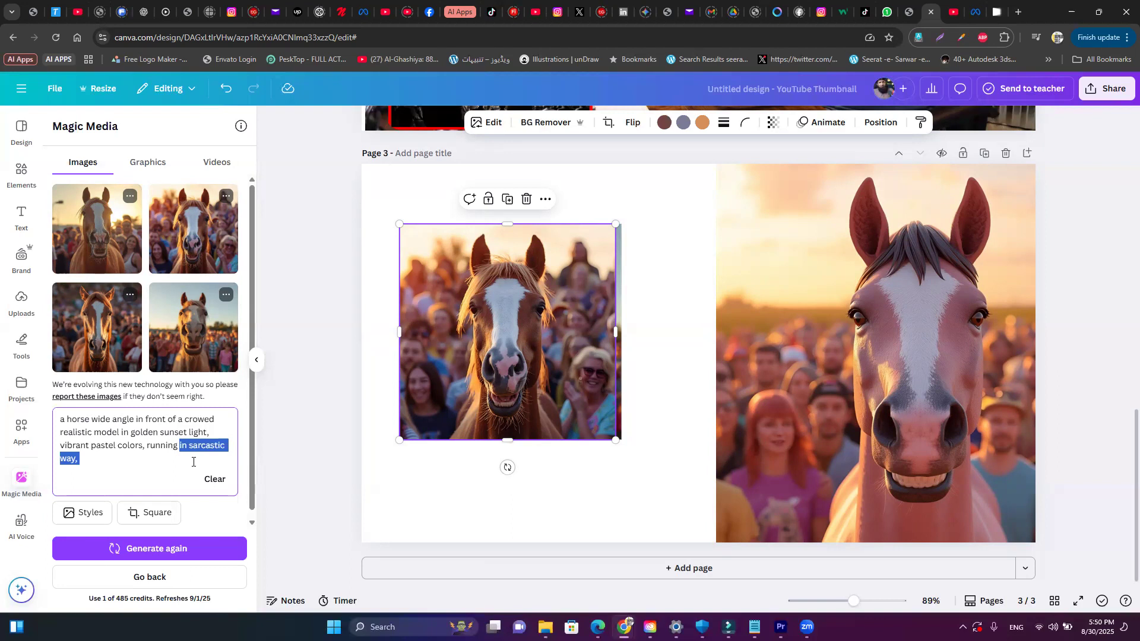
text(fas)
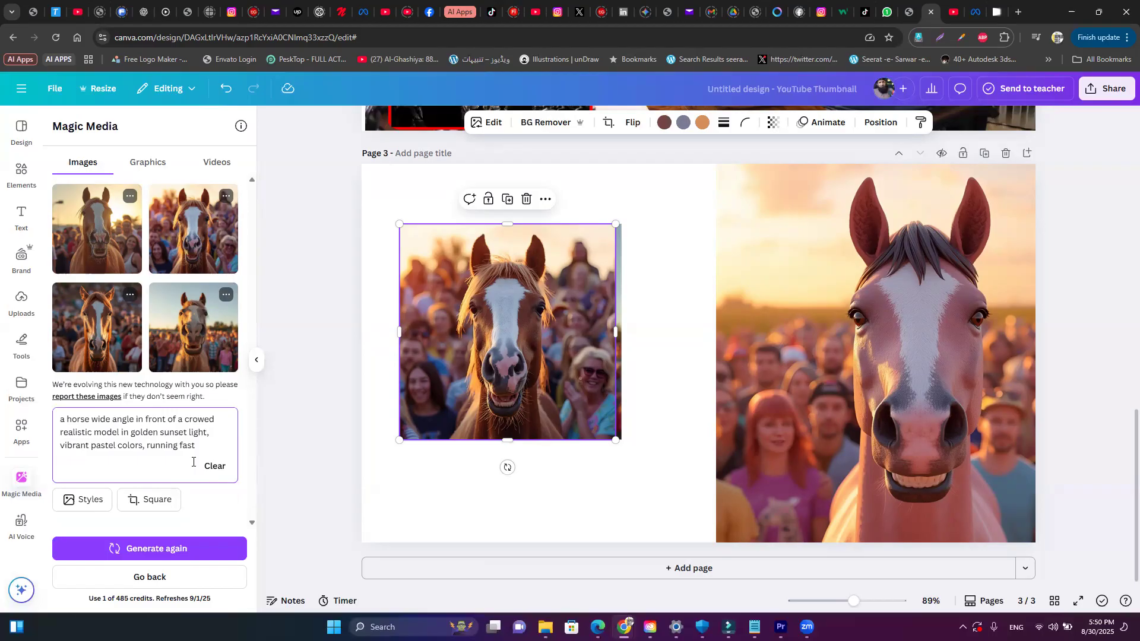
text(th flying dust and)
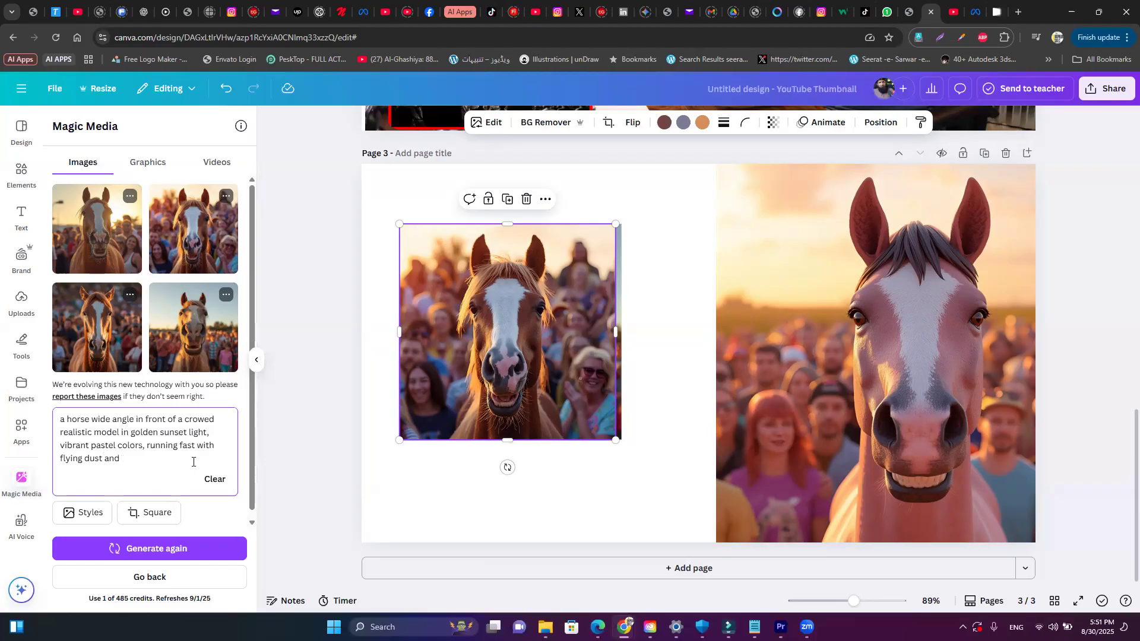
text(smoke and fire from its feet)
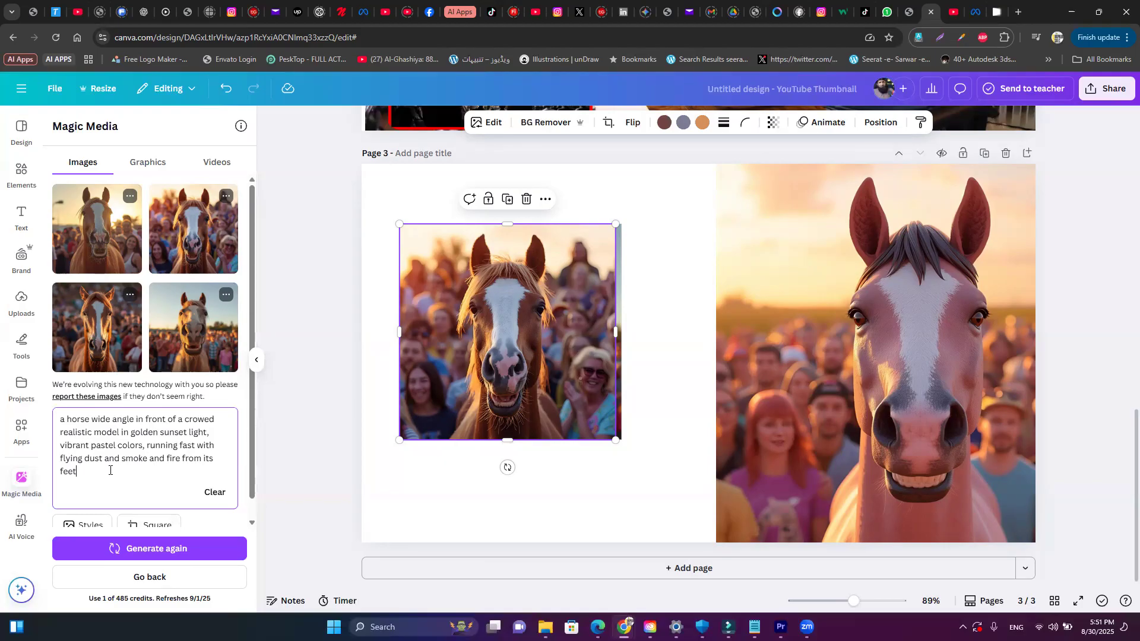
click(152, 547)
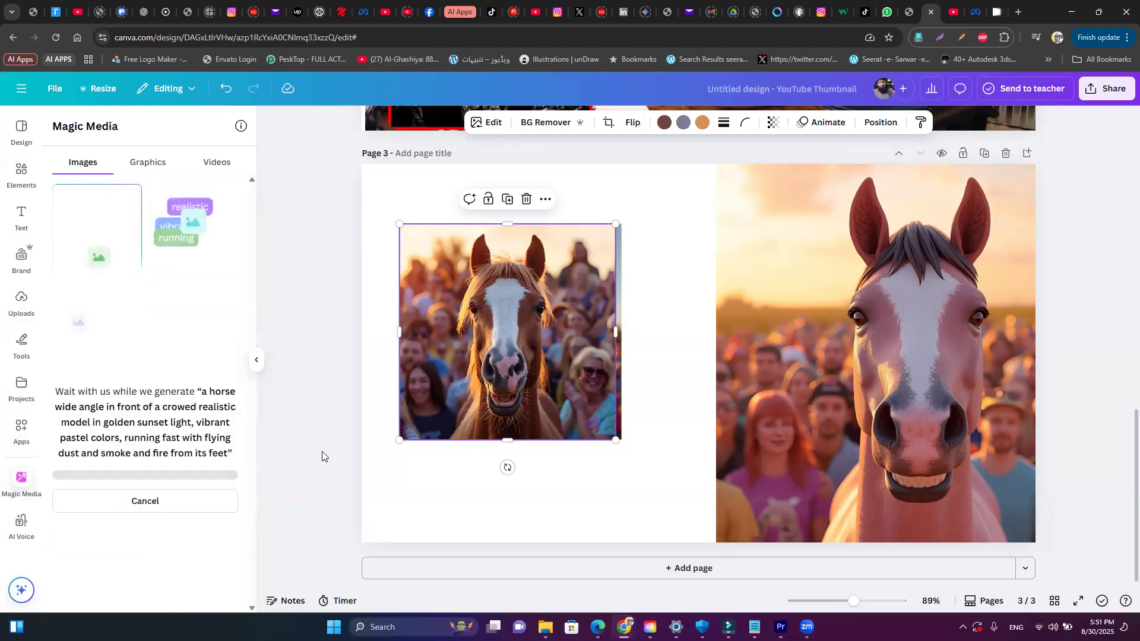
- Clear page 3 by deleting both laughing horse images and the 3D horse image
key(Delete)
click(552, 392)
key(Delete)
click(849, 368)
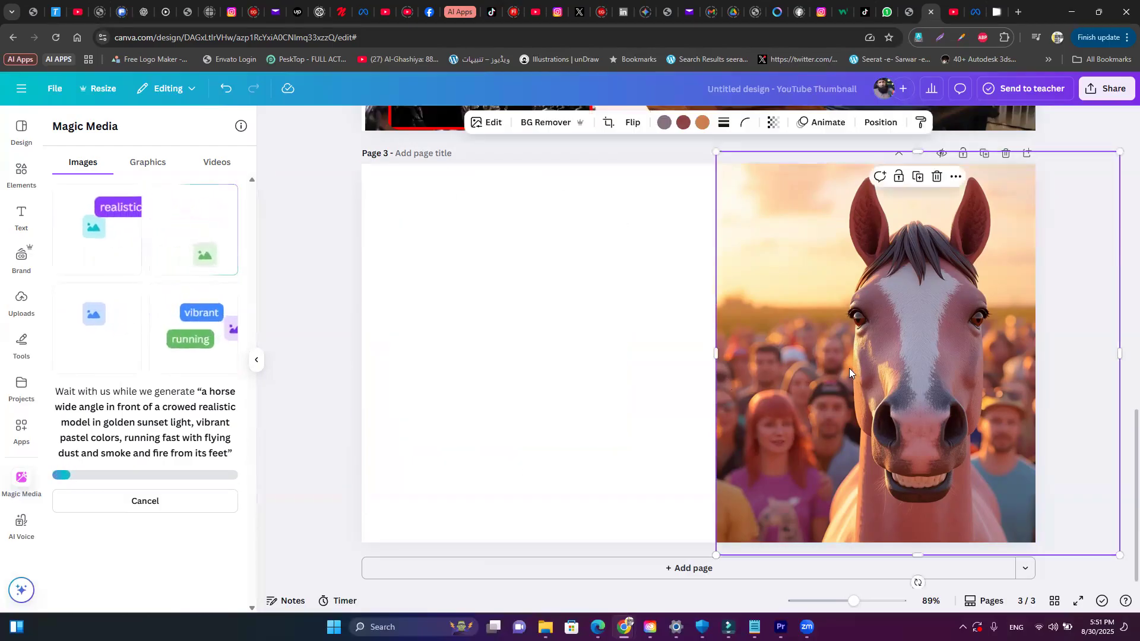
key(Delete)
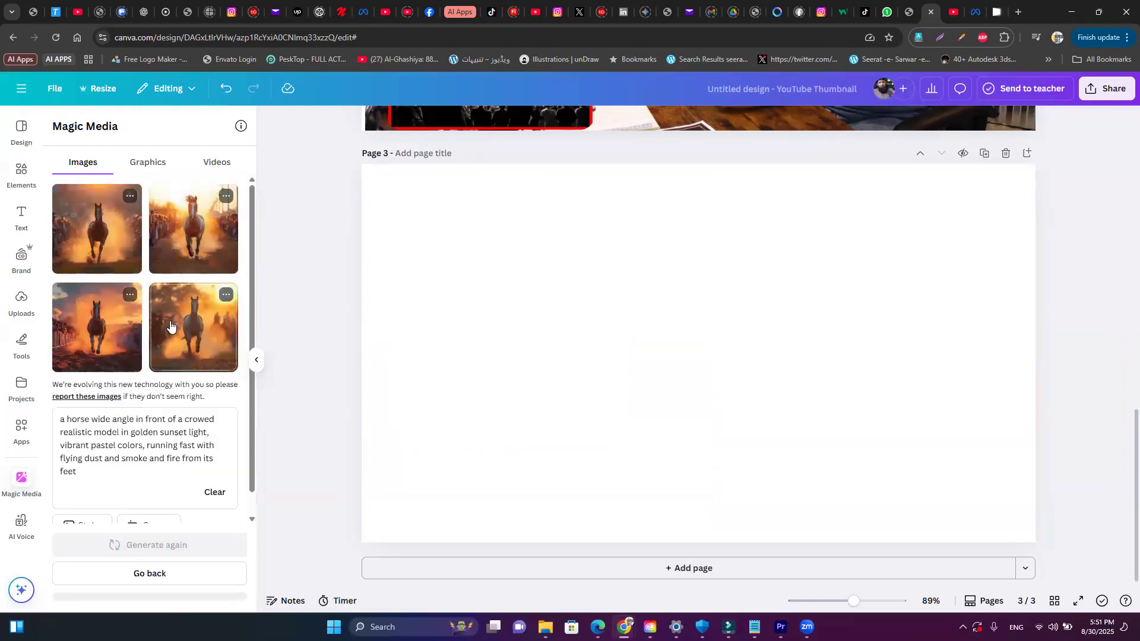
- Place the first and second running horse images in the middle of page 3, enlarging each to about the page height
click(103, 250)
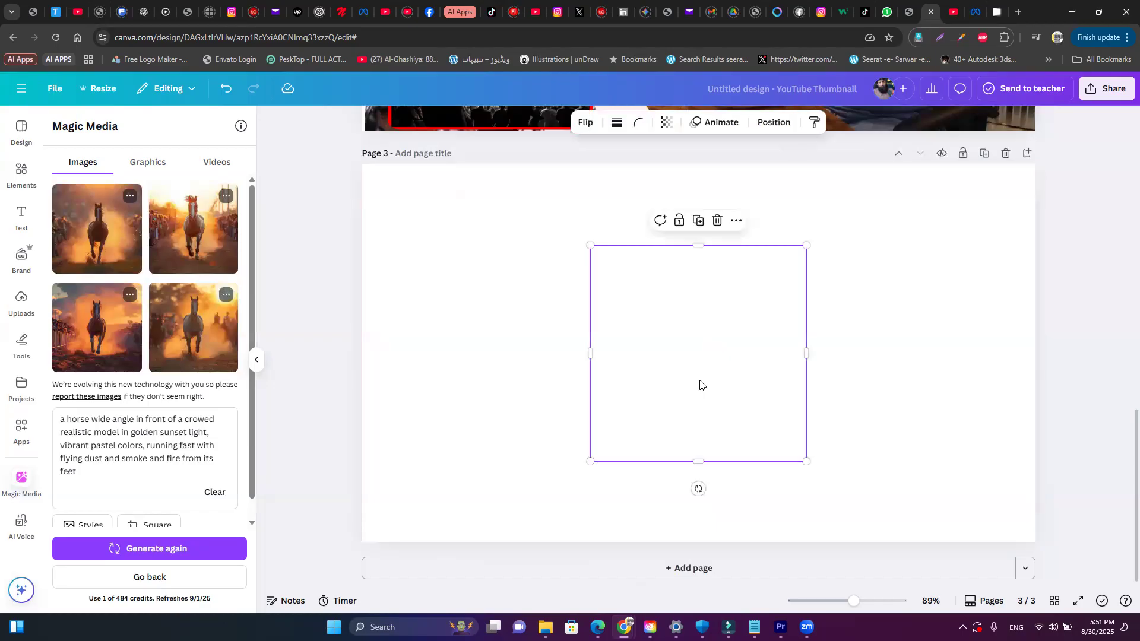
drag(725, 353, 548, 271)
drag(633, 386, 880, 523)
drag(758, 451, 818, 453)
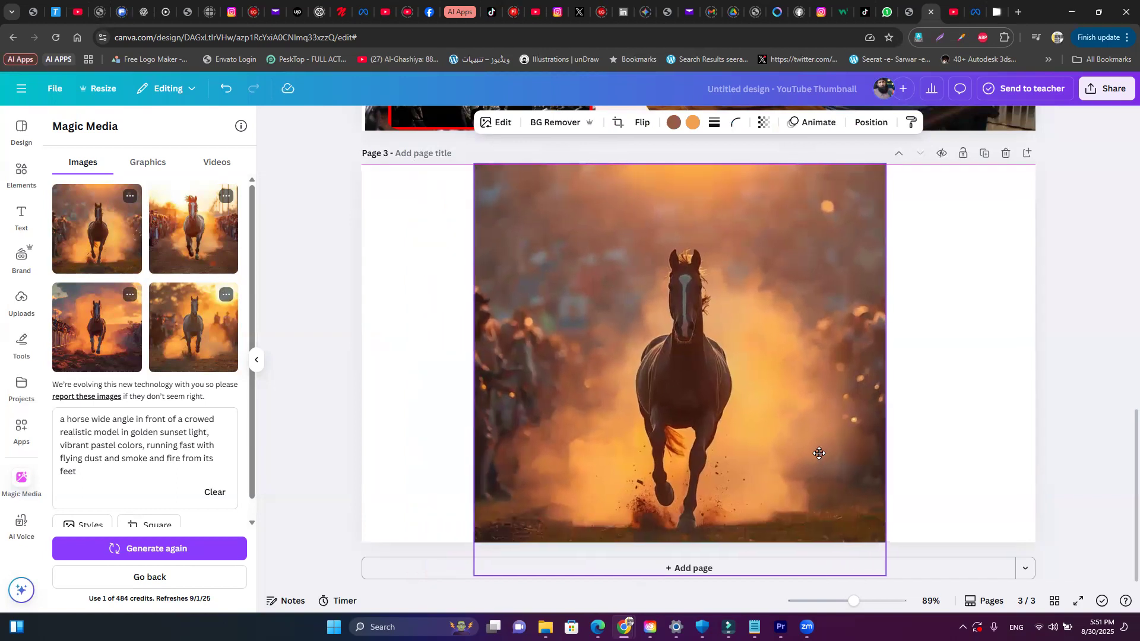
click(205, 256)
drag(763, 400, 894, 532)
- Replace "golden sunset light" with "mid day" in the image prompt
click(183, 459)
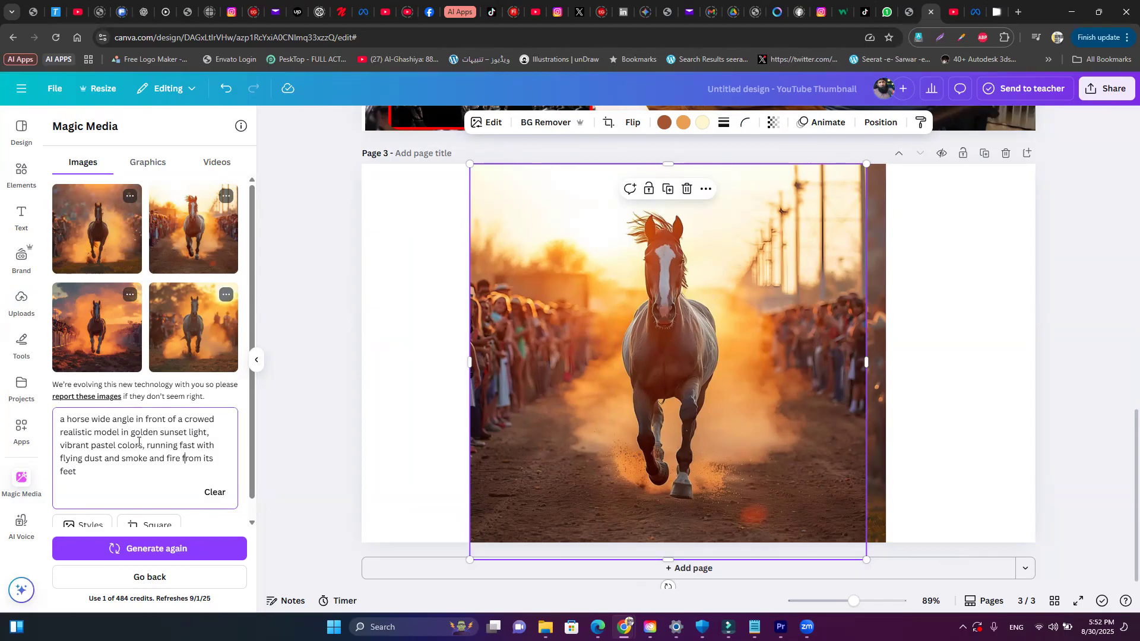
drag(137, 435, 203, 436)
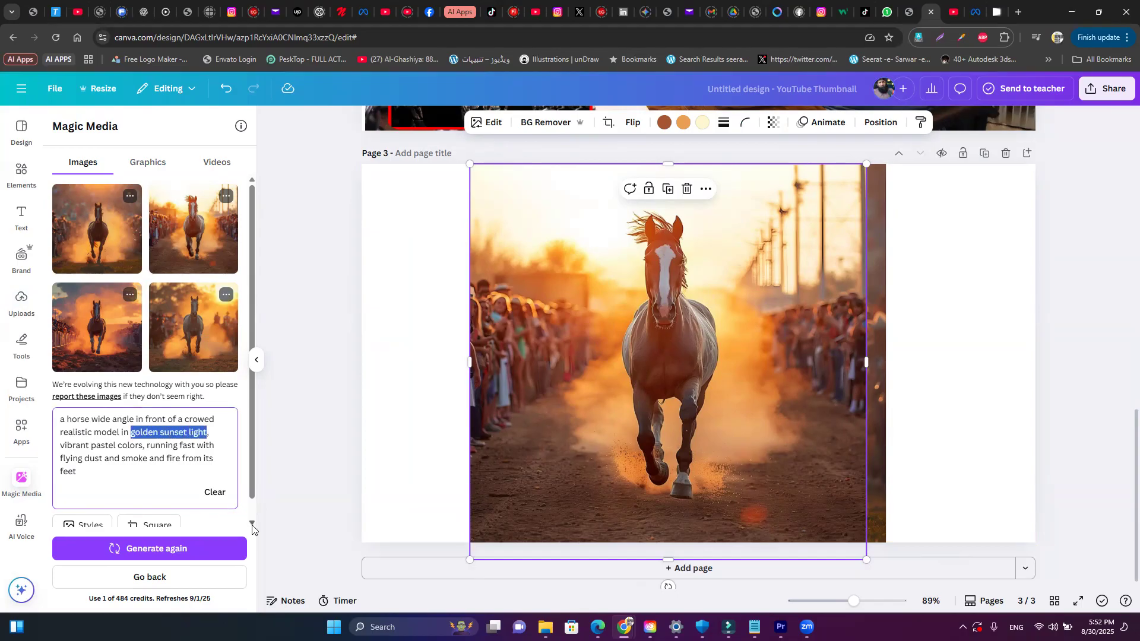
text(mid day)
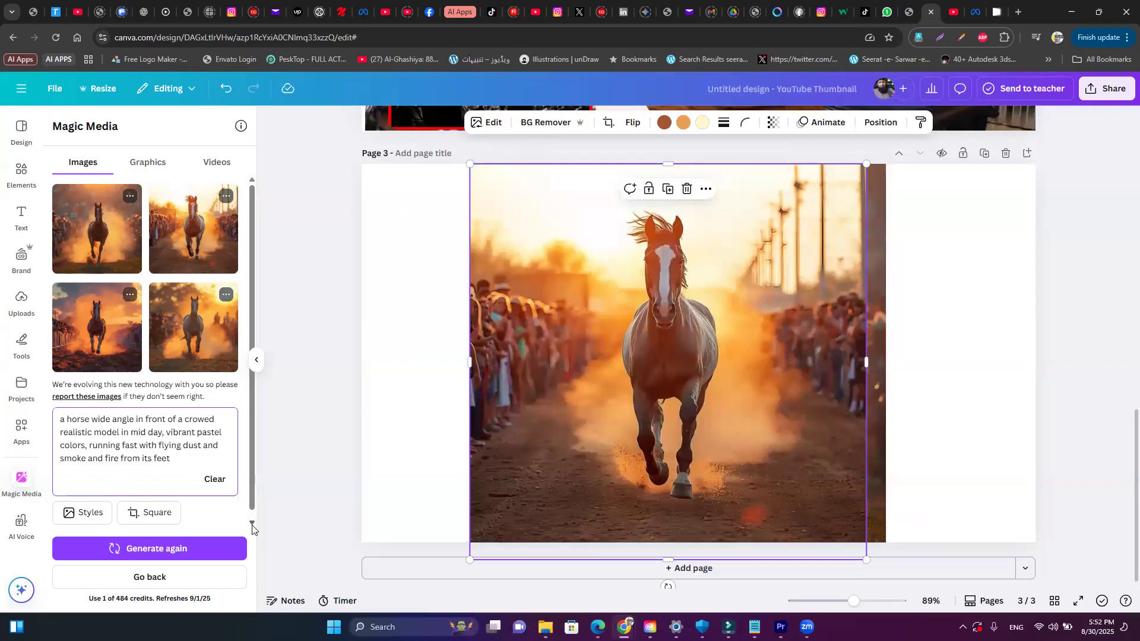
- Place the fourth and third sunset running horse images over the others on page 3, enlarging each to cover the page height
click(192, 328)
drag(713, 376, 597, 300)
drag(689, 381, 930, 552)
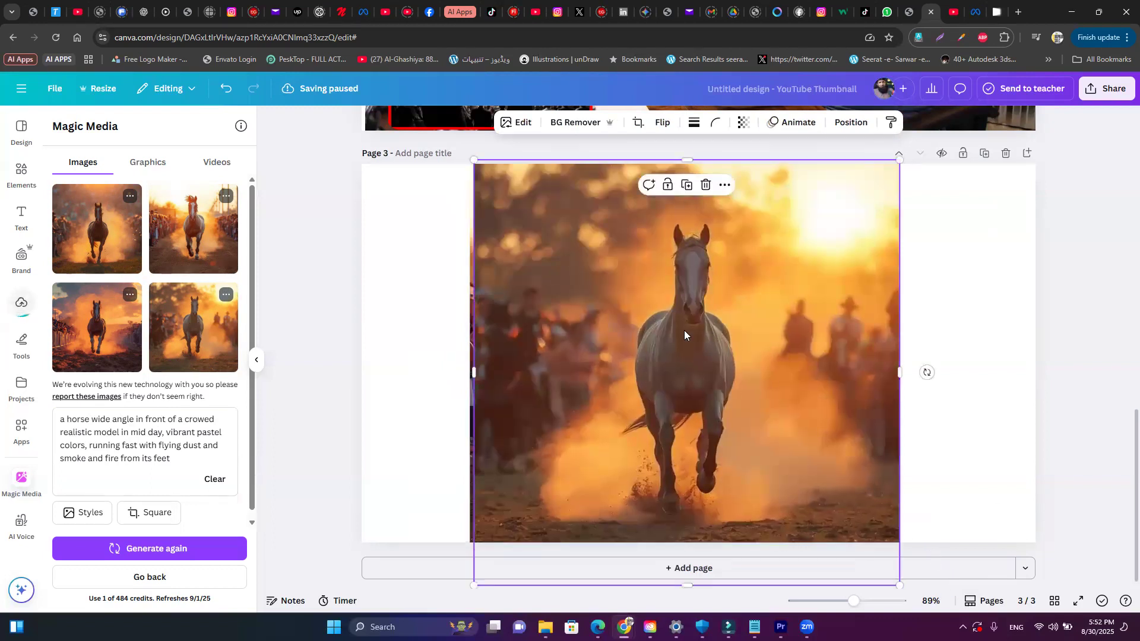
click(98, 321)
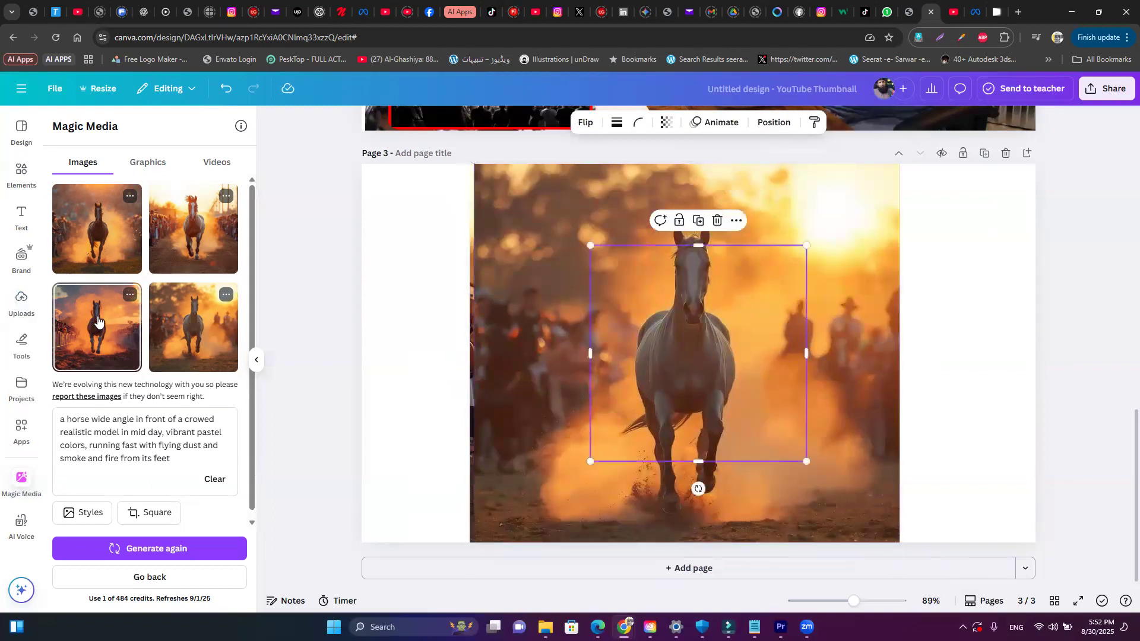
drag(729, 405, 604, 316)
drag(681, 370, 960, 570)
mouse_move(716, 458)
mouse_down()
mouse_move(743, 454)
mouse_move(714, 446)
mouse_up()
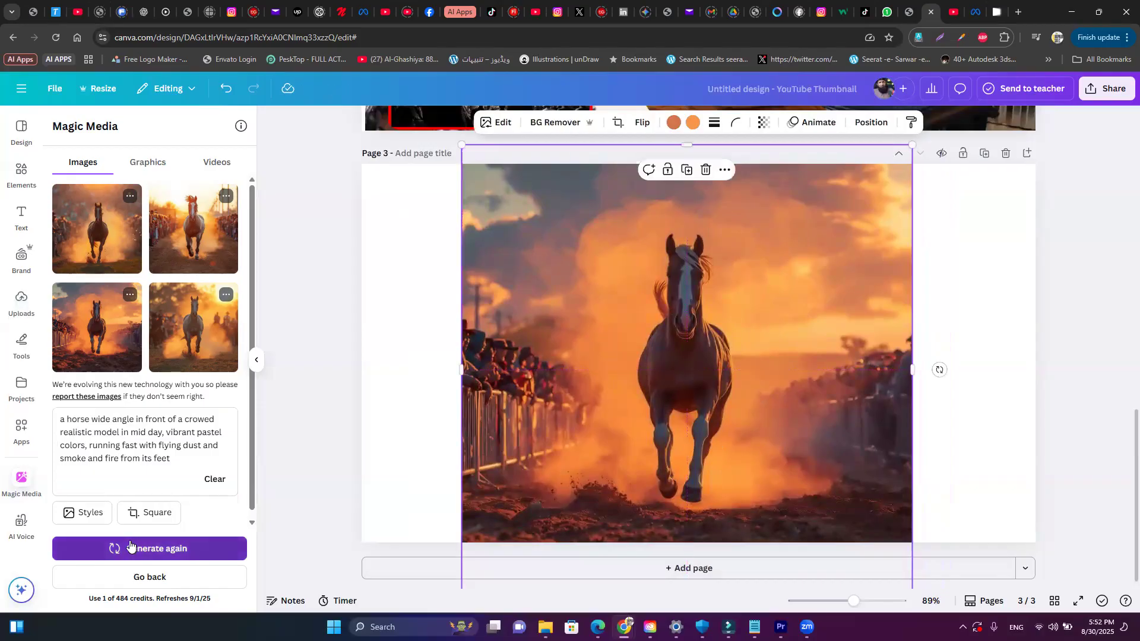
- Generate the images again with the mid day prompt, then place the third result on page 3 and enlarge it to about the page height
click(150, 549)
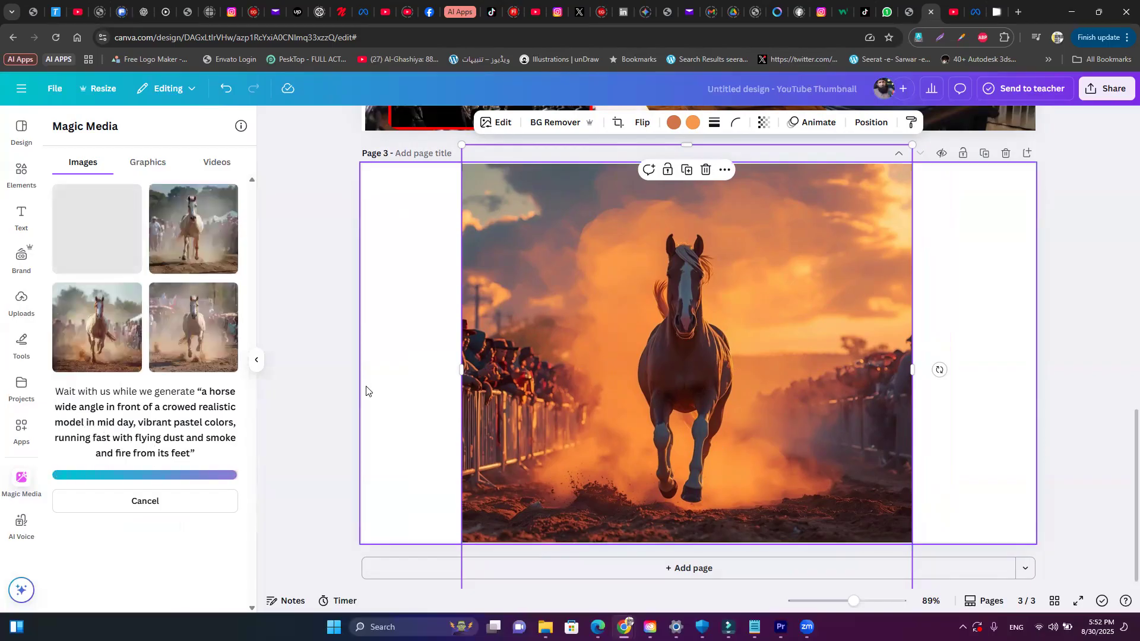
click(108, 351)
drag(713, 386, 638, 325)
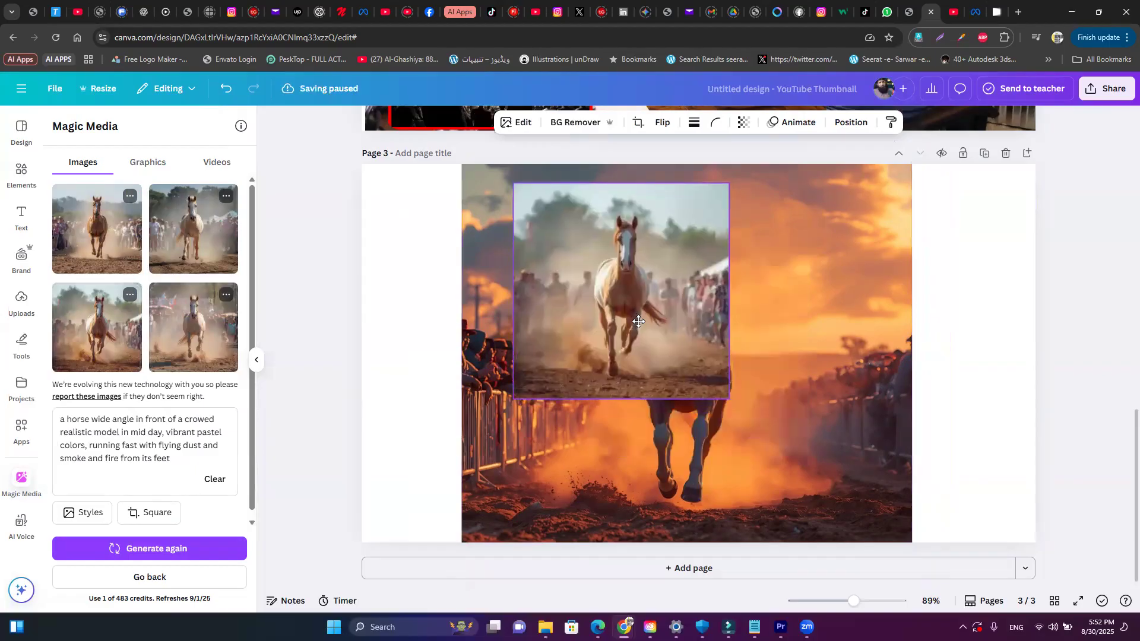
drag(729, 399, 921, 570)
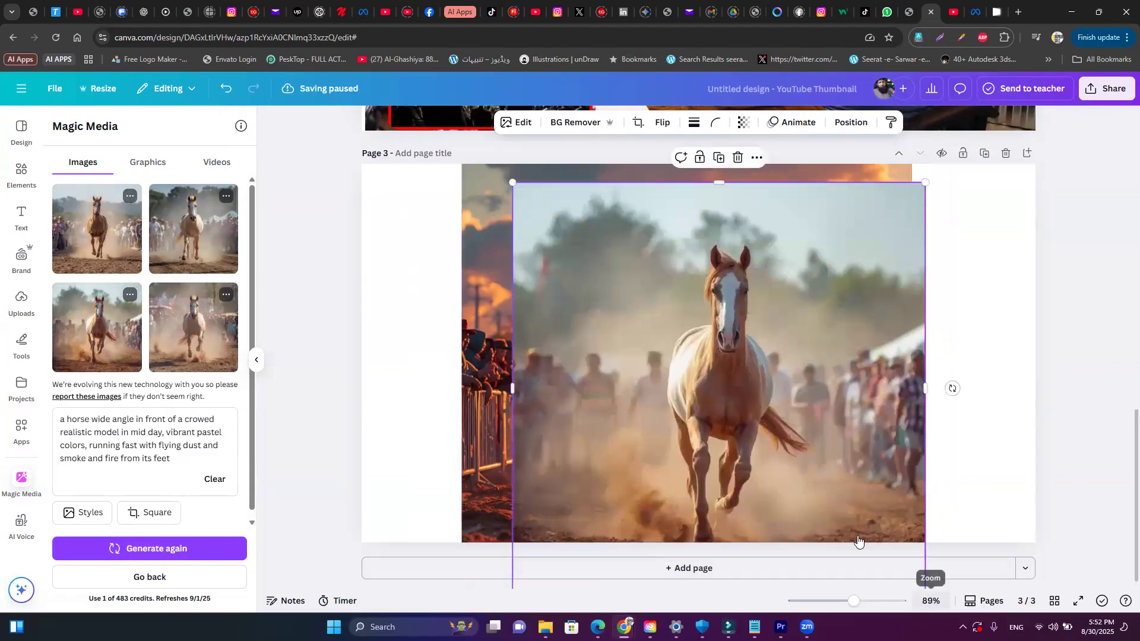
- Move the mid day horse image to the right edge of page 3 and the topmost sunset horse image to the left edge
drag(718, 400, 1013, 423)
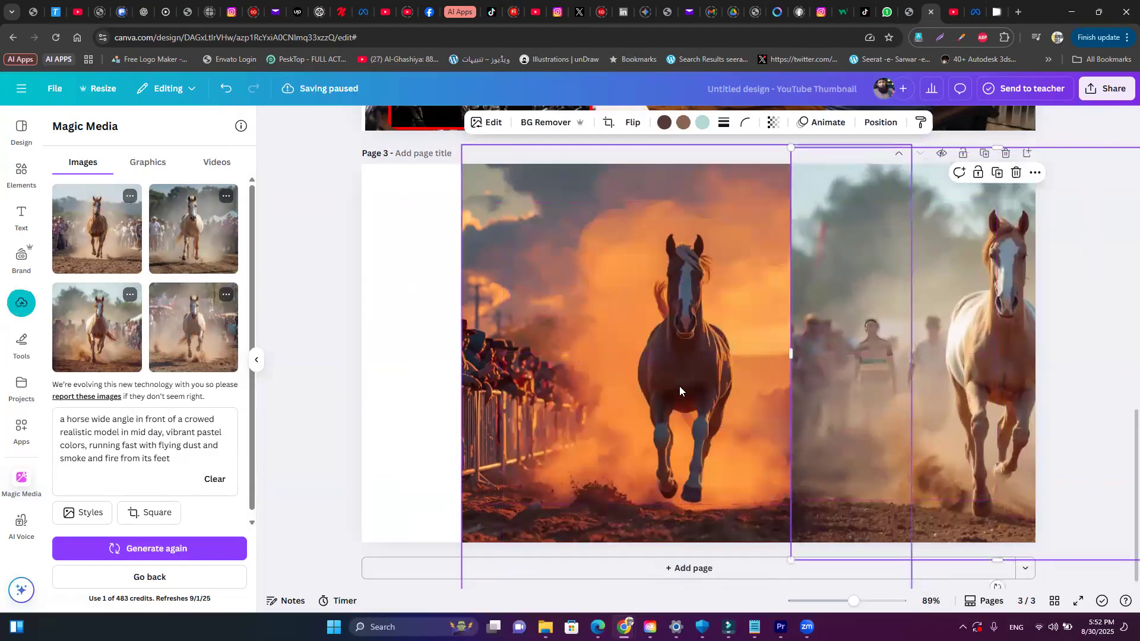
click(590, 375)
drag(590, 376, 444, 344)
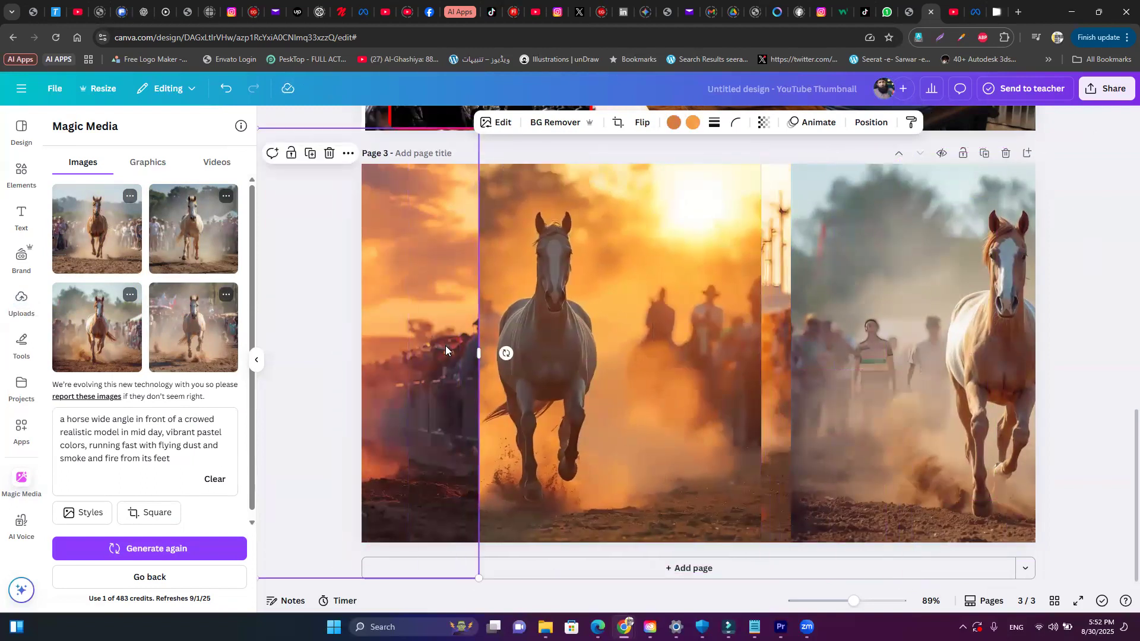
- Rearrange the running horse images on page 3, moving the sunset images to the left half and the mid day image to the right edge
drag(846, 412, 740, 412)
drag(606, 406, 558, 394)
drag(929, 245, 813, 244)
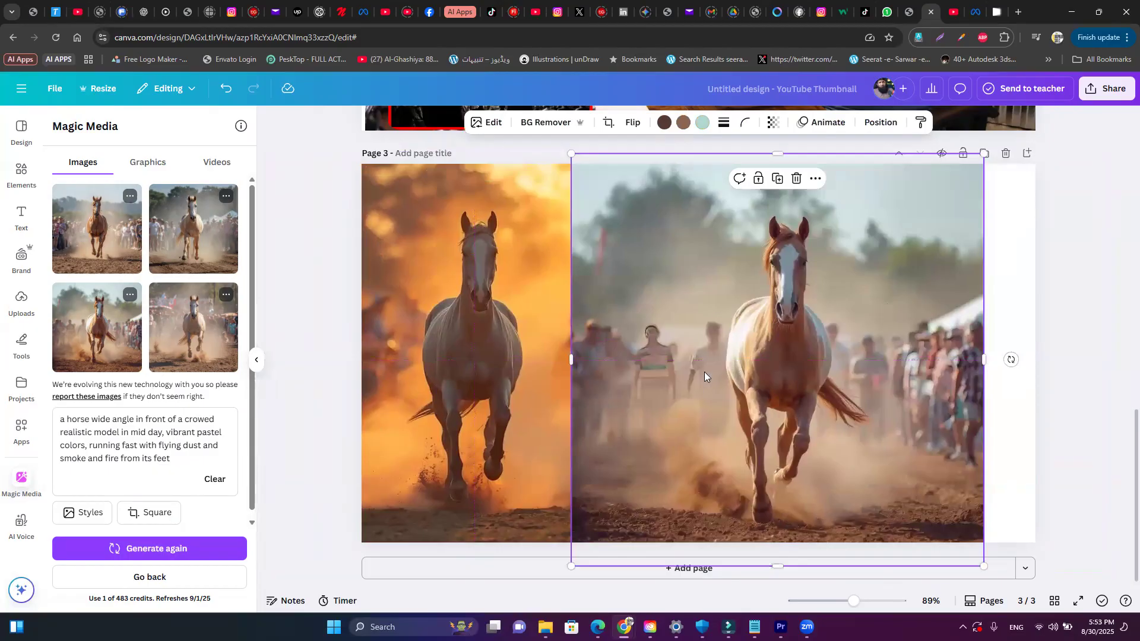
drag(720, 423, 829, 408)
click(579, 378)
drag(516, 359, 597, 359)
drag(582, 411, 426, 377)
drag(591, 366, 442, 329)
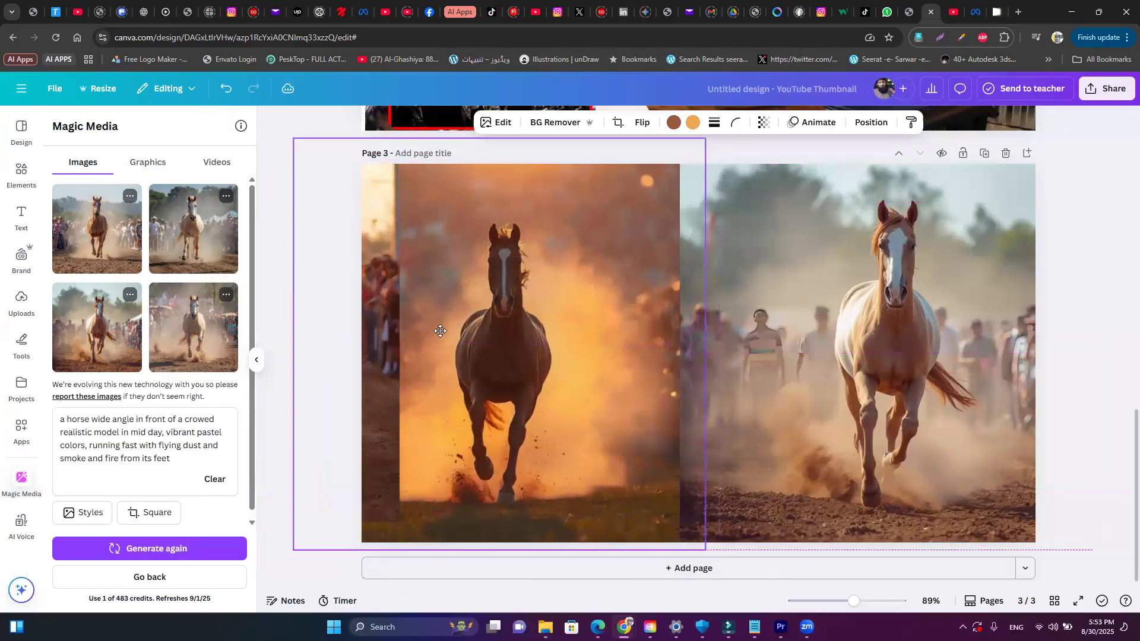
- Place the first generated mid day horse image on page 3, enlarge it beyond the page height and position it over the right part
click(93, 350)
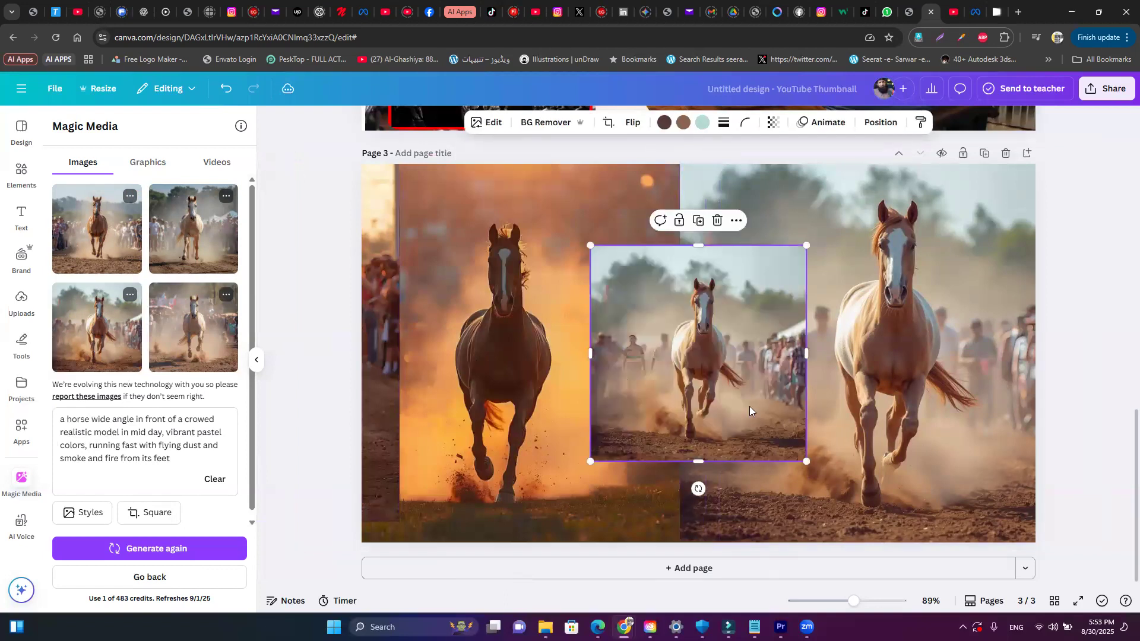
drag(748, 411, 861, 356)
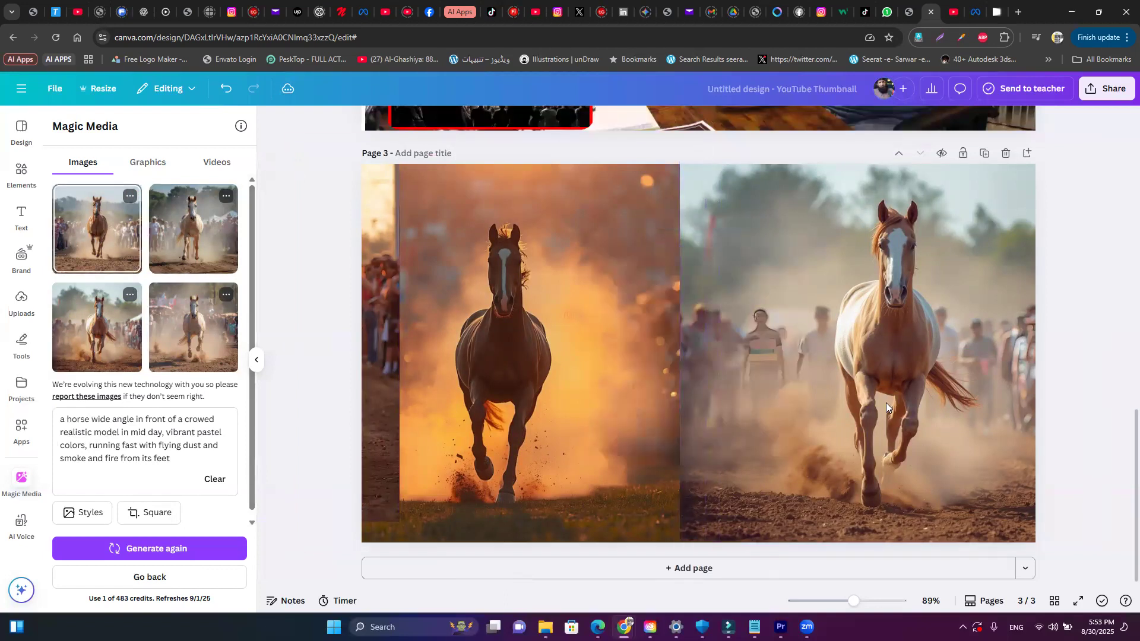
click(97, 229)
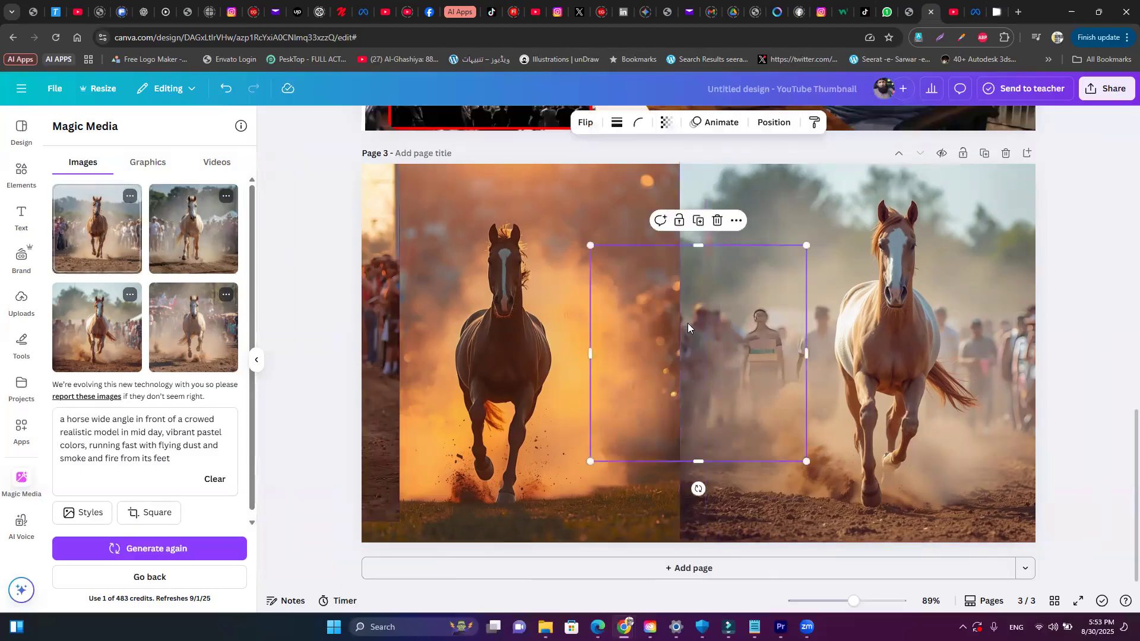
drag(750, 397, 754, 303)
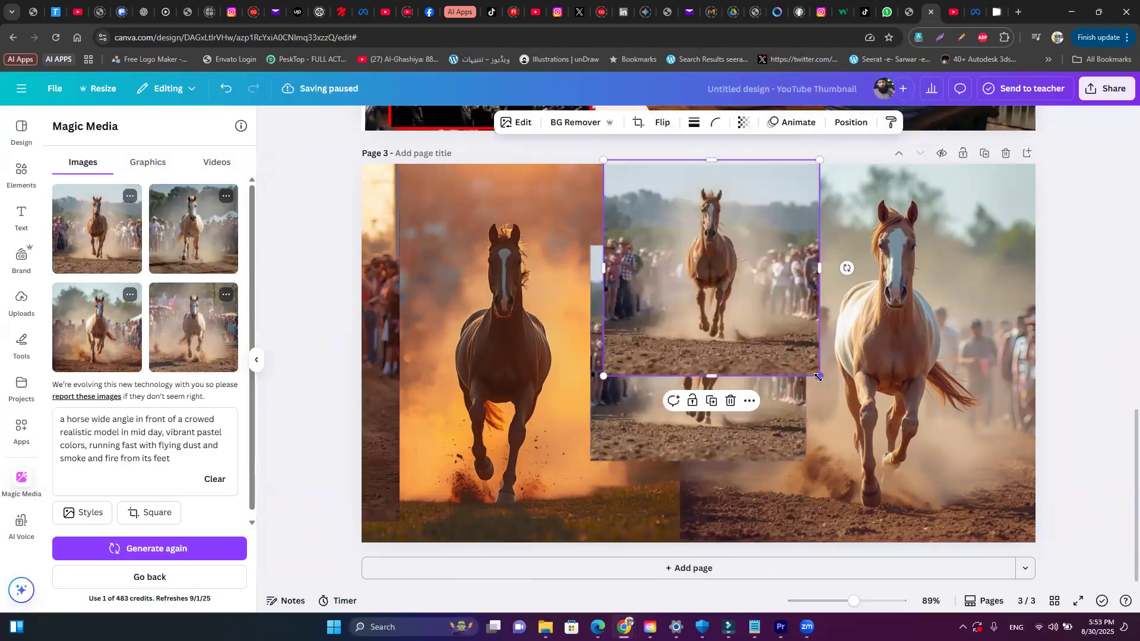
drag(818, 377, 1067, 605)
drag(964, 475, 968, 459)
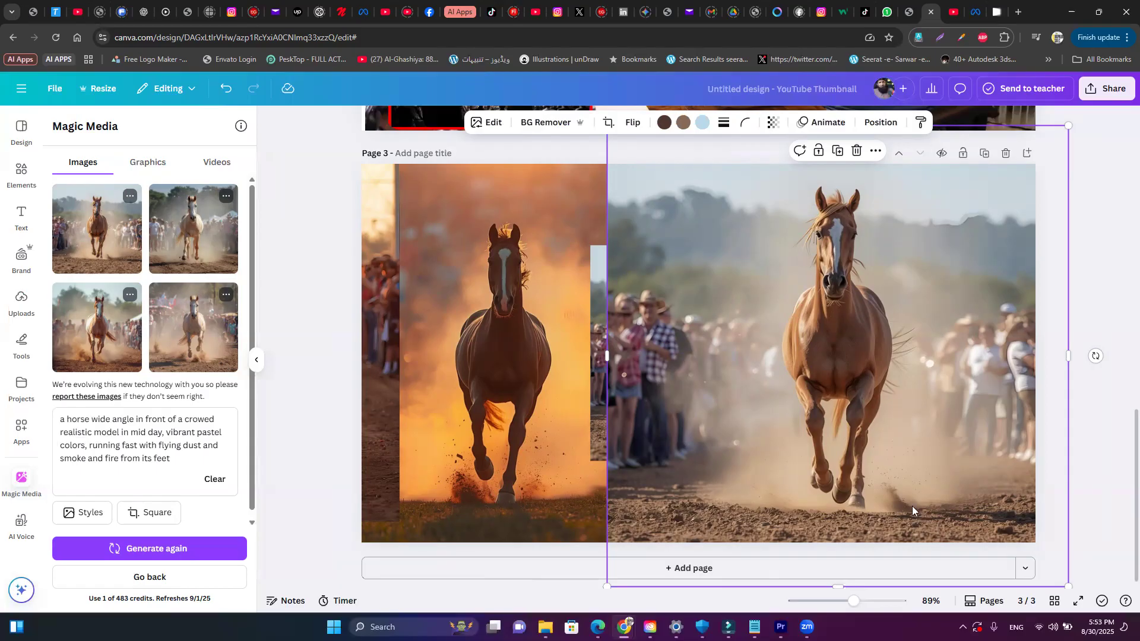
click(208, 354)
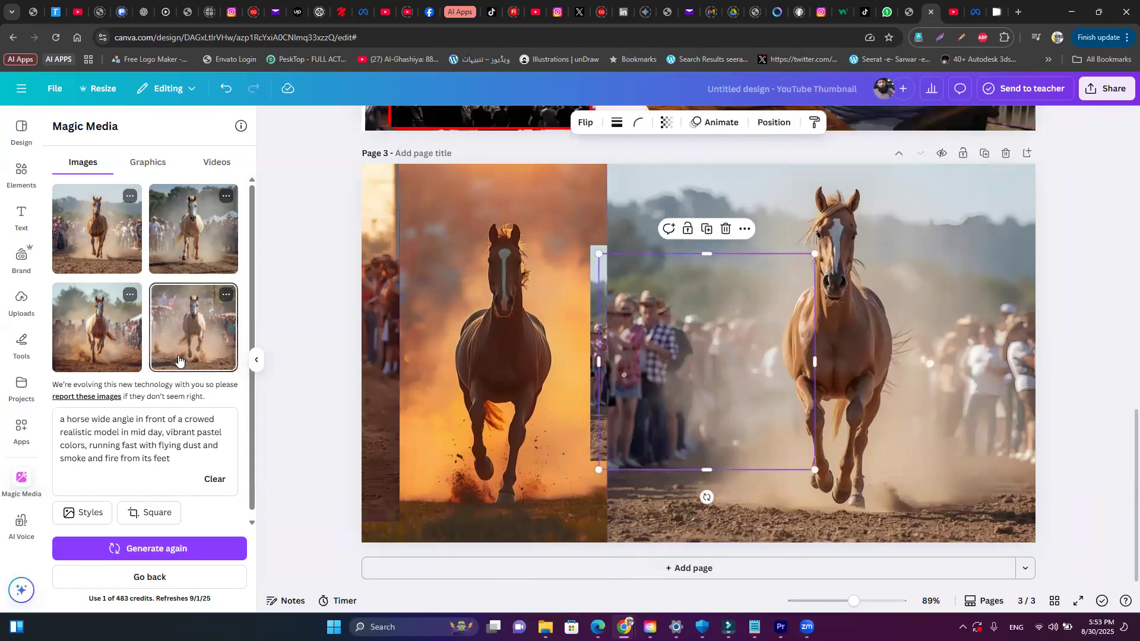
click(185, 248)
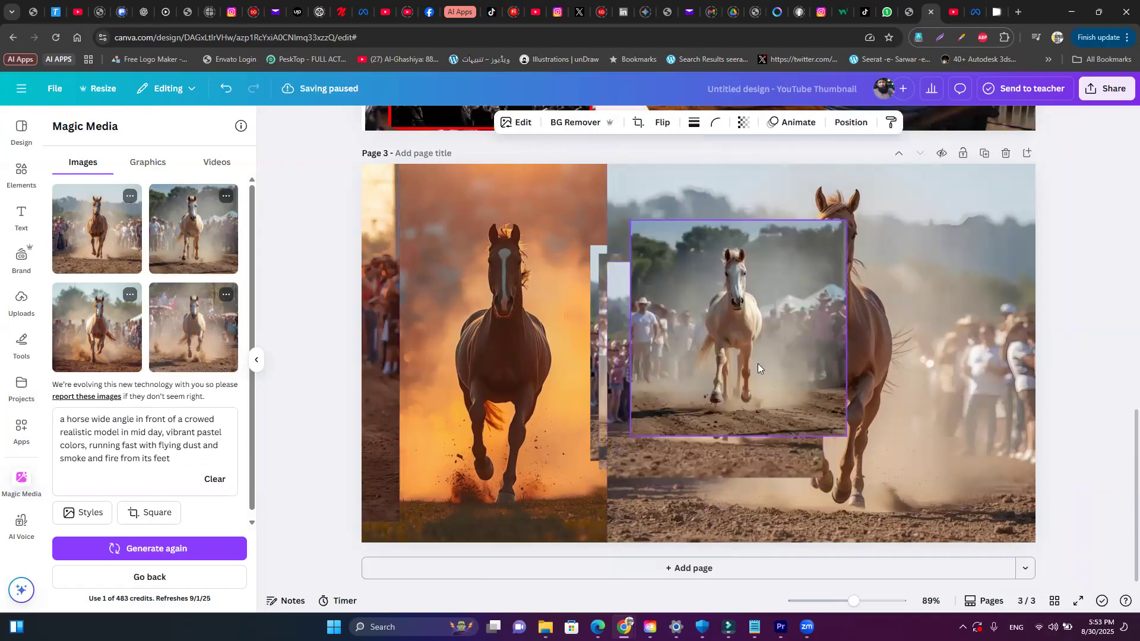
drag(742, 414, 758, 362)
key(ctrl+z)
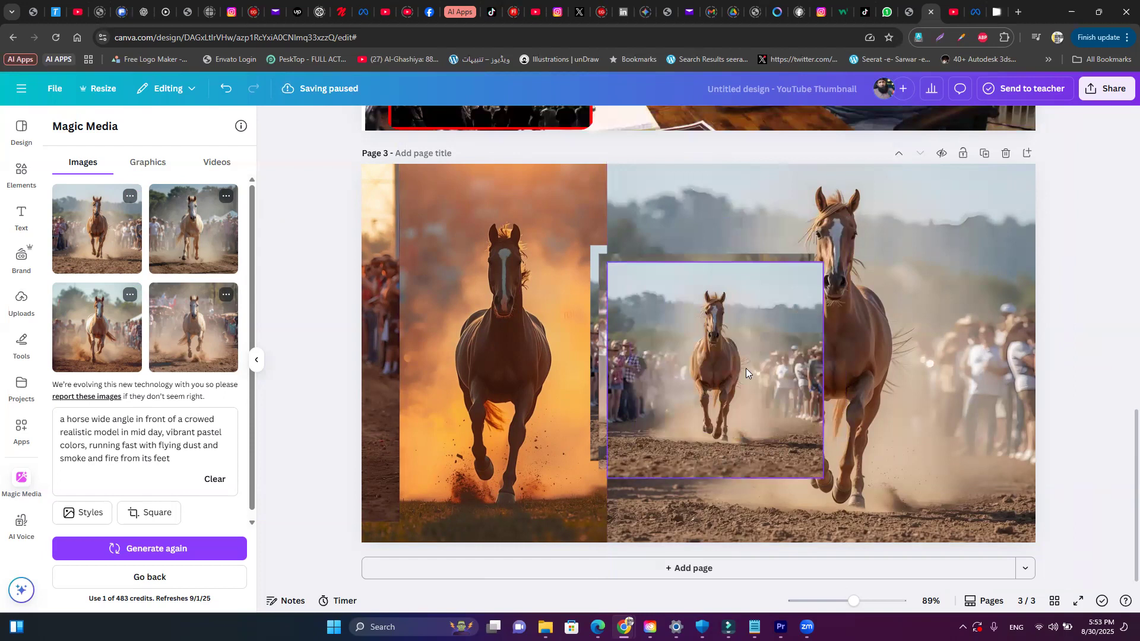
key(ctrl+z)
key(ctrl+z)
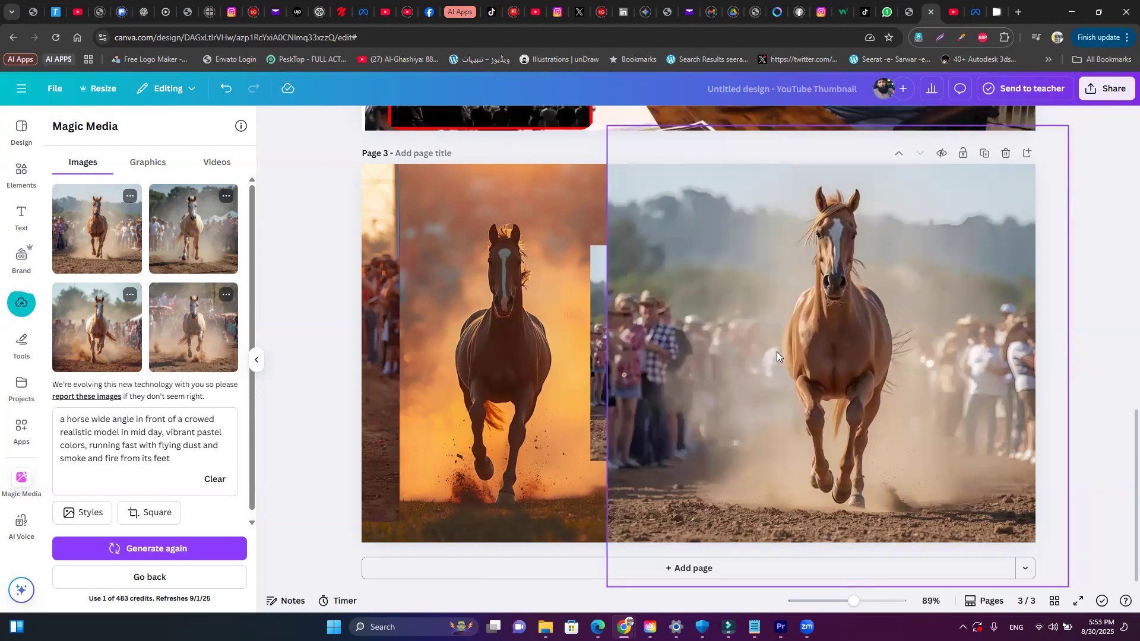
key(ctrl+z)
- Shift the large mid day horse image farther right and copy "dark and moody shadows" from the Lightning / Mood section of the Notepad prompt notes
drag(733, 357, 755, 346)
click(149, 446)
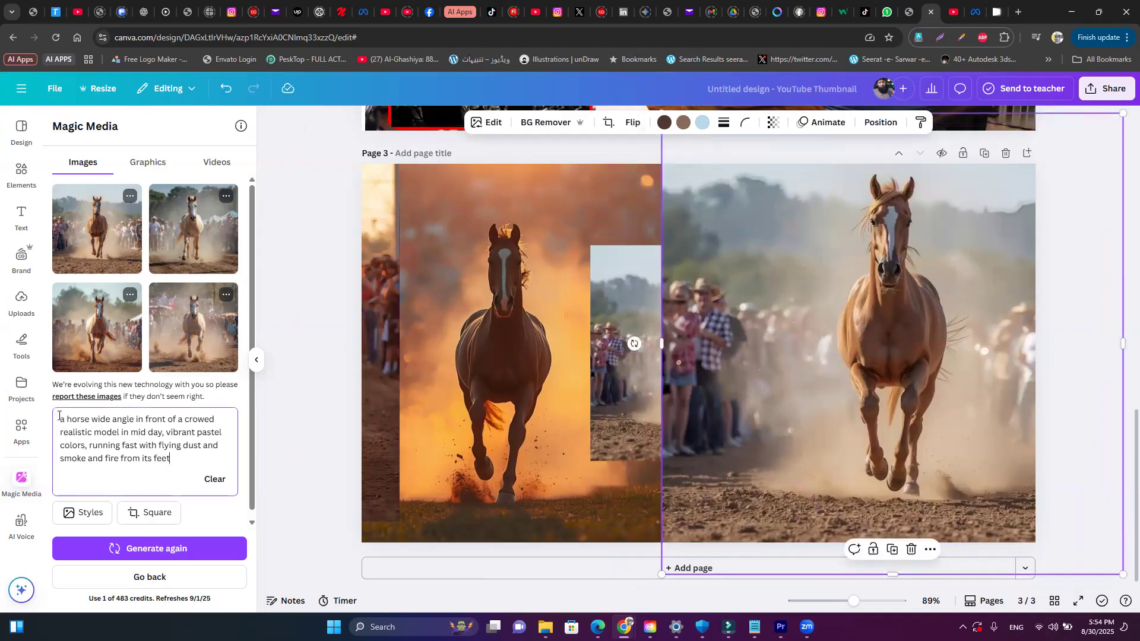
drag(86, 427, 185, 461)
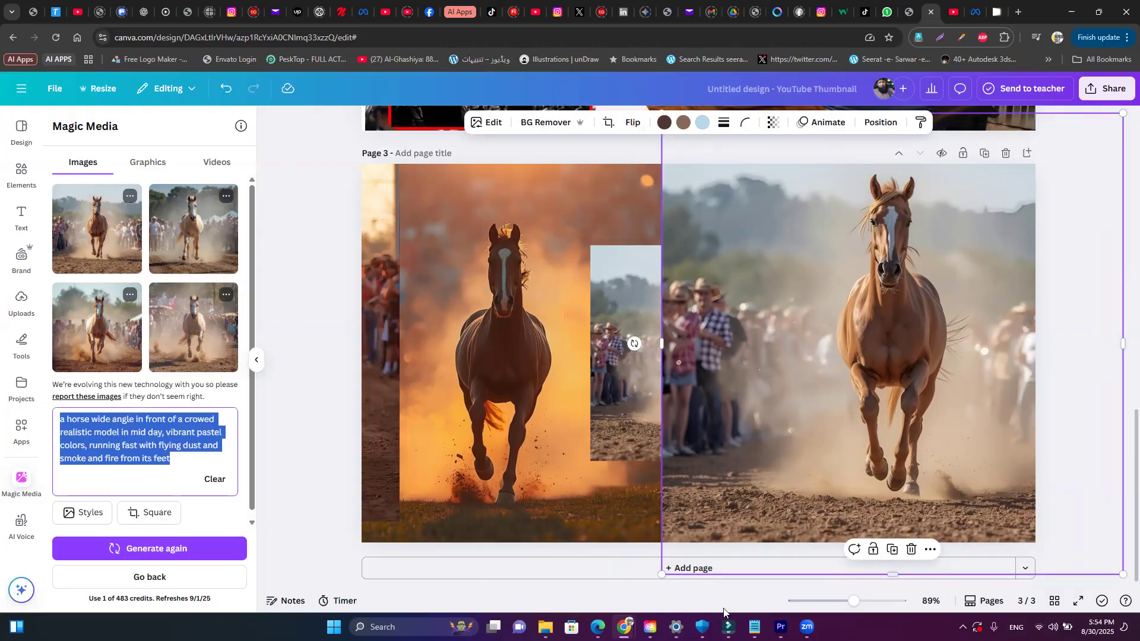
click(754, 627)
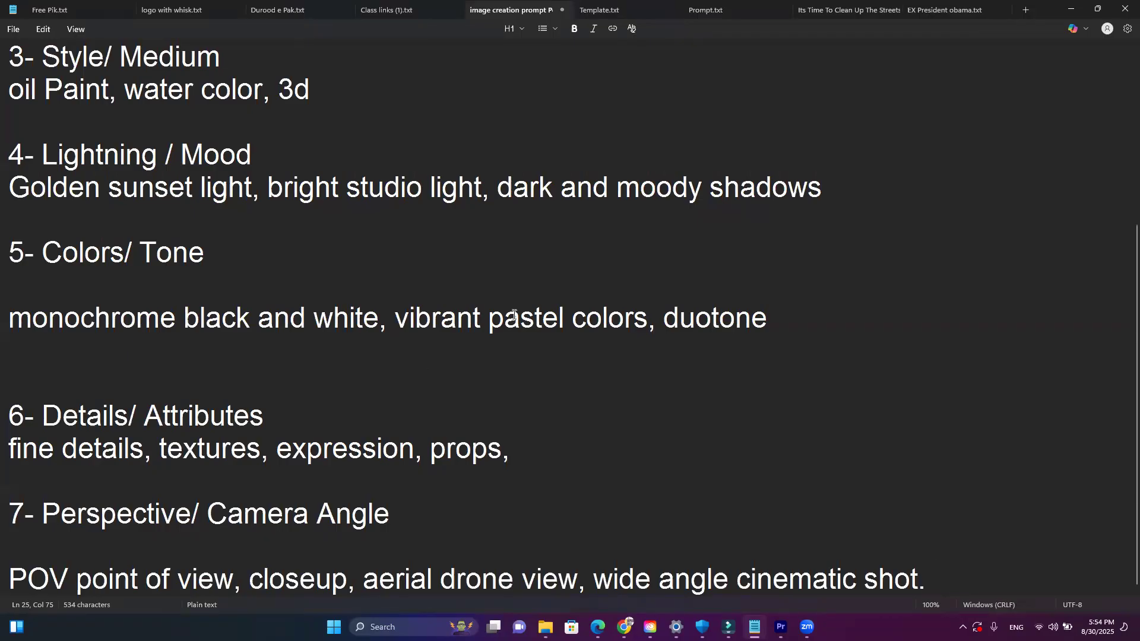
drag(502, 190, 818, 191)
key(ctrl+c)
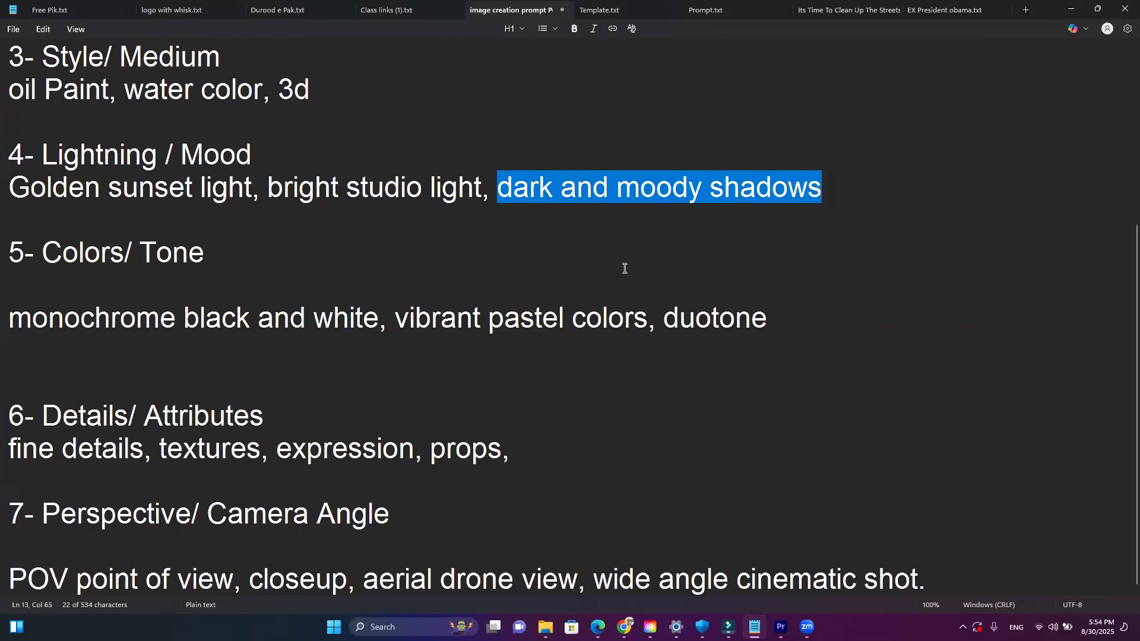
- Review the style, lighting and subject points in the Notepad prompt notes against the current Canva image prompt
click(104, 153)
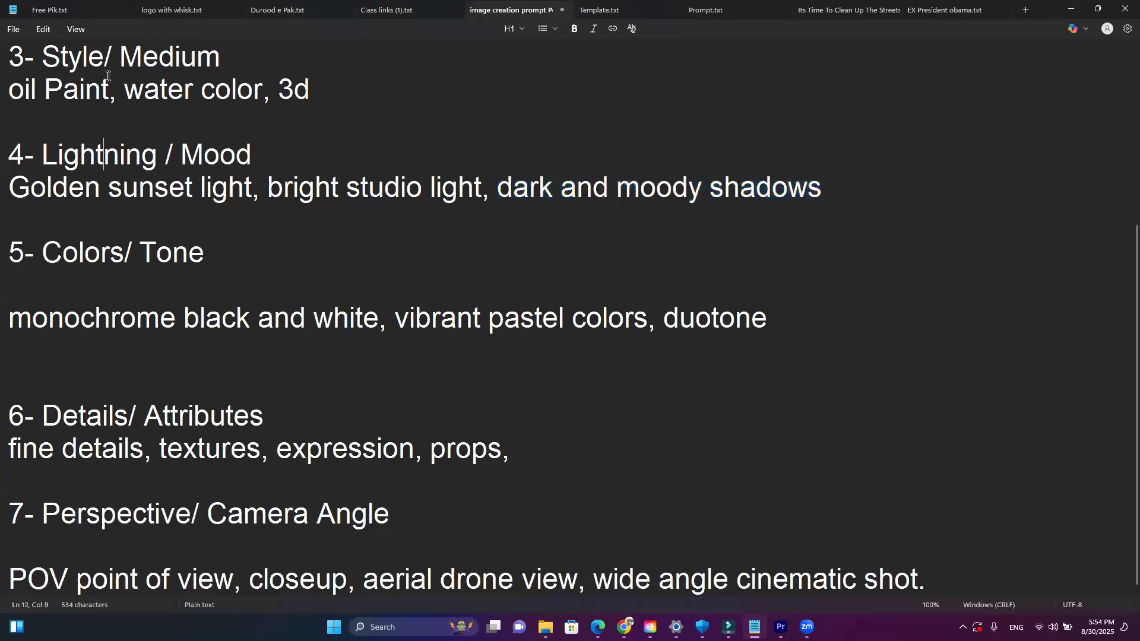
click(109, 62)
key(alt+Tab)
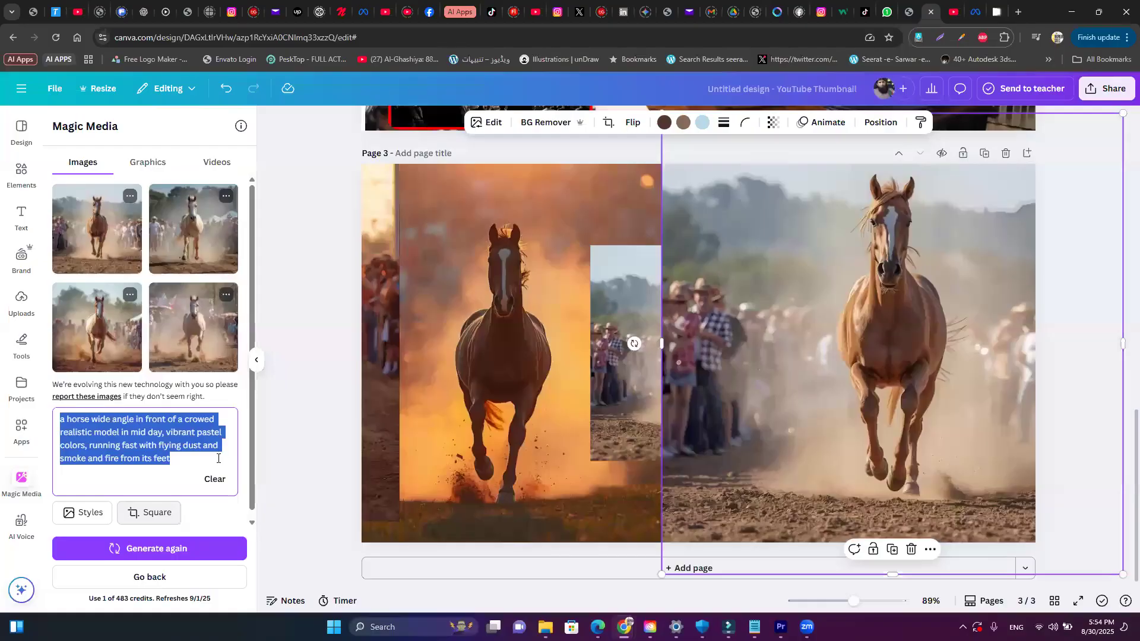
click(142, 494)
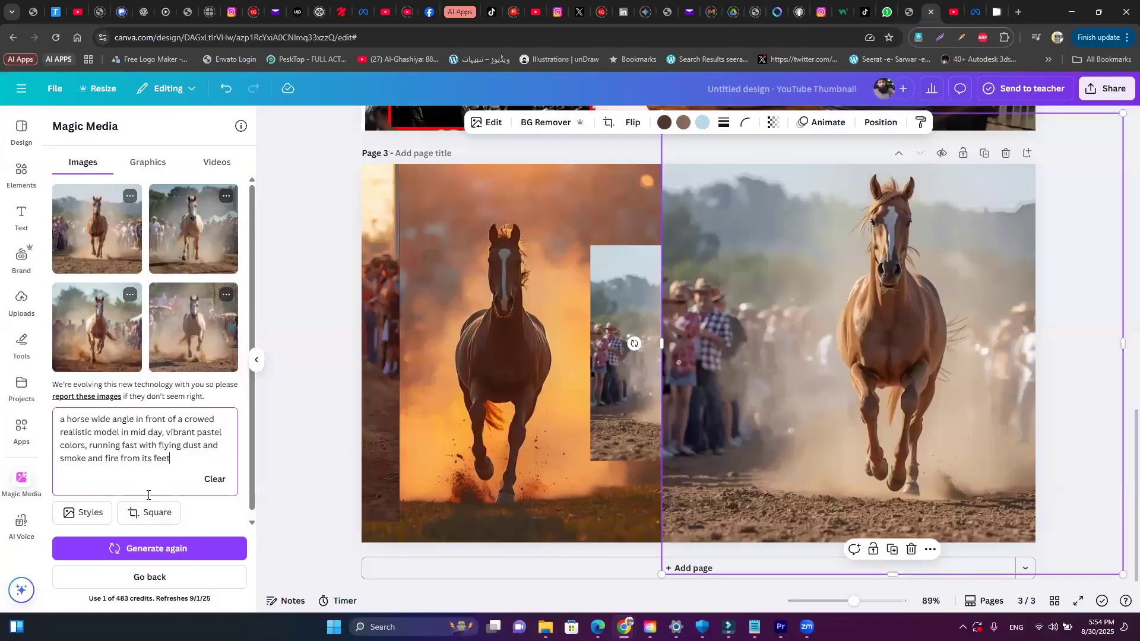
key(alt+Tab)
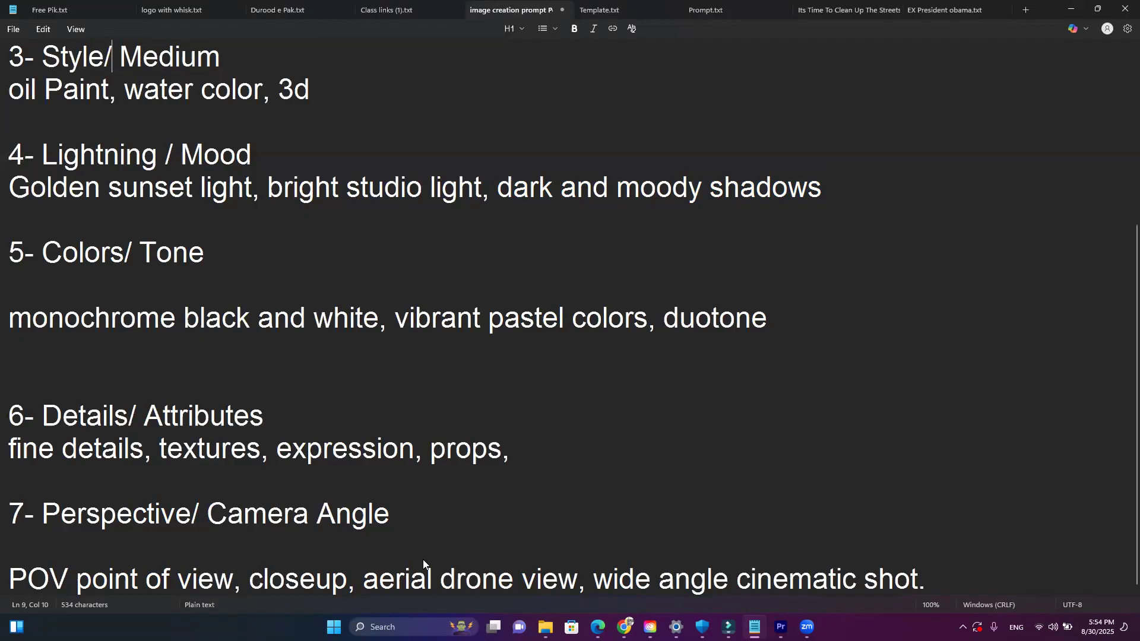
key(alt+Tab)
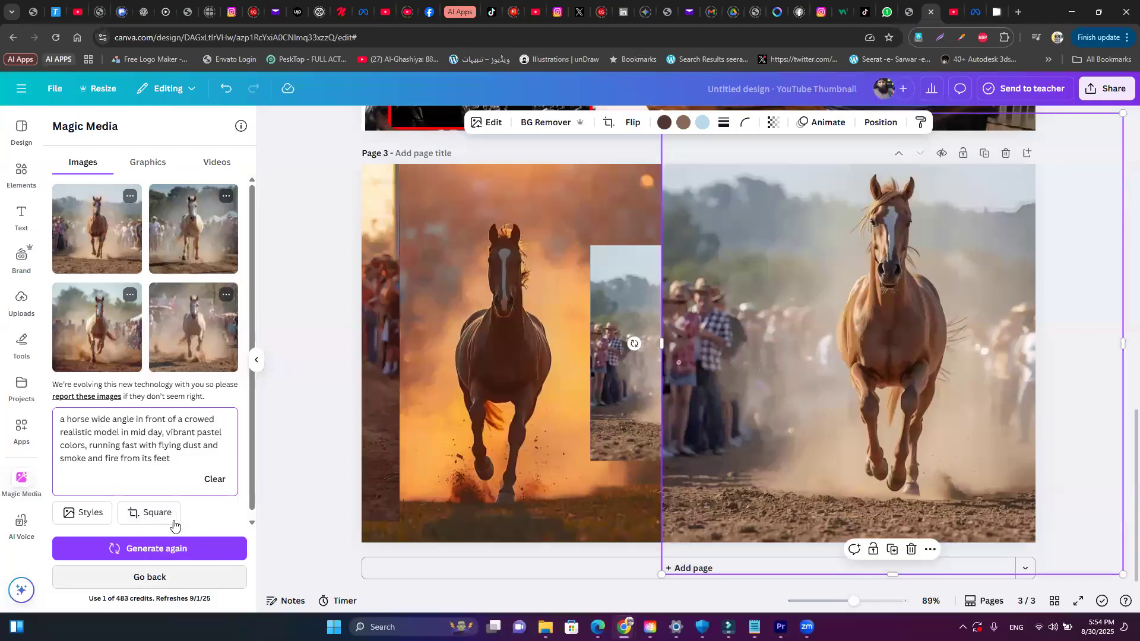
key(alt+Tab)
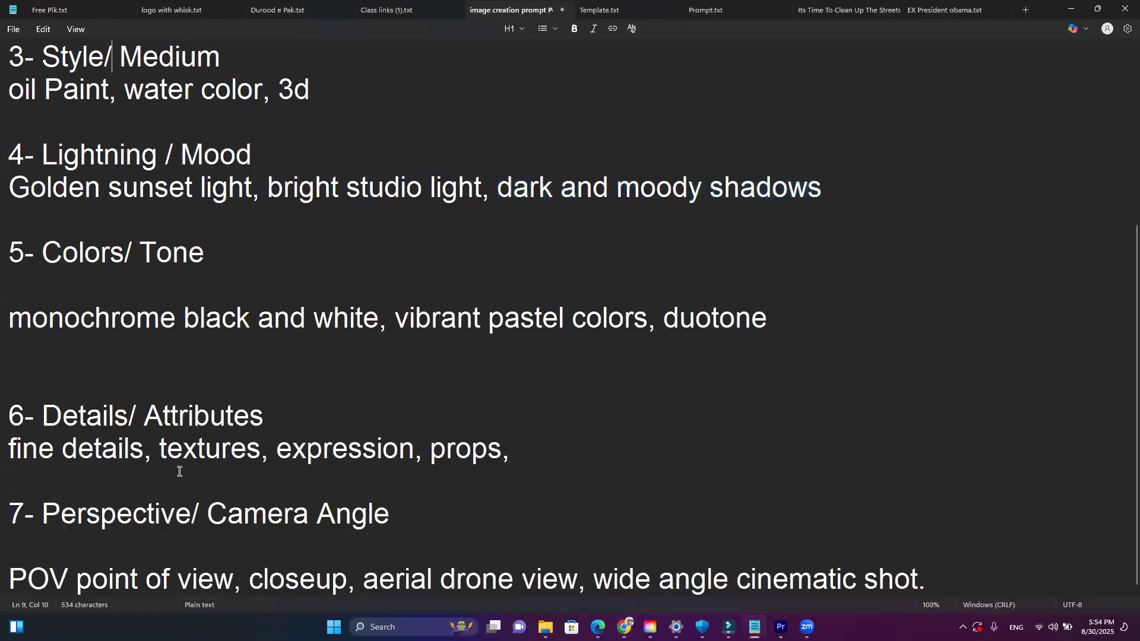
scroll(203, 464, up, 3)
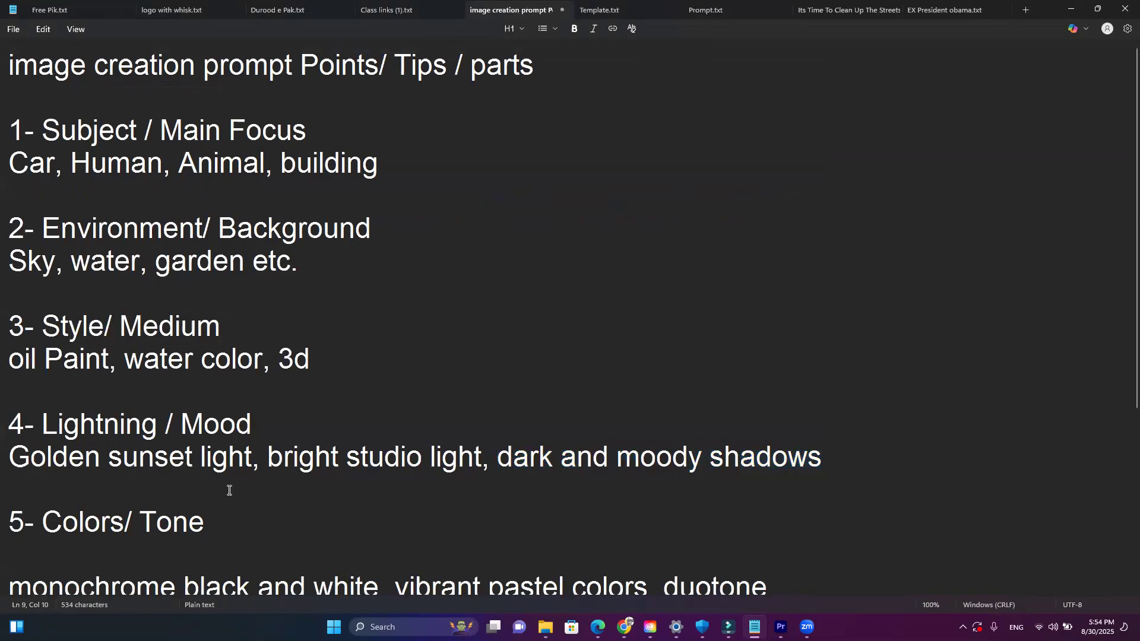
key(alt+Tab)
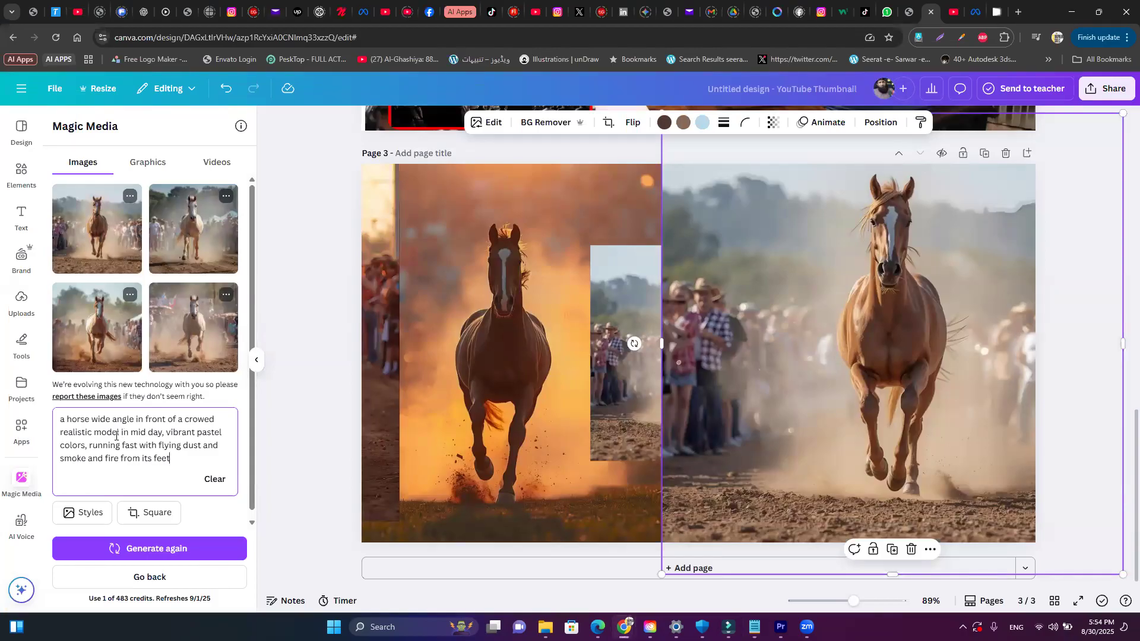
- In the image prompt, replace "model in mid day" with "dark and moody shadows" and "wide angle" with "aerial drone view"
drag(95, 430, 164, 429)
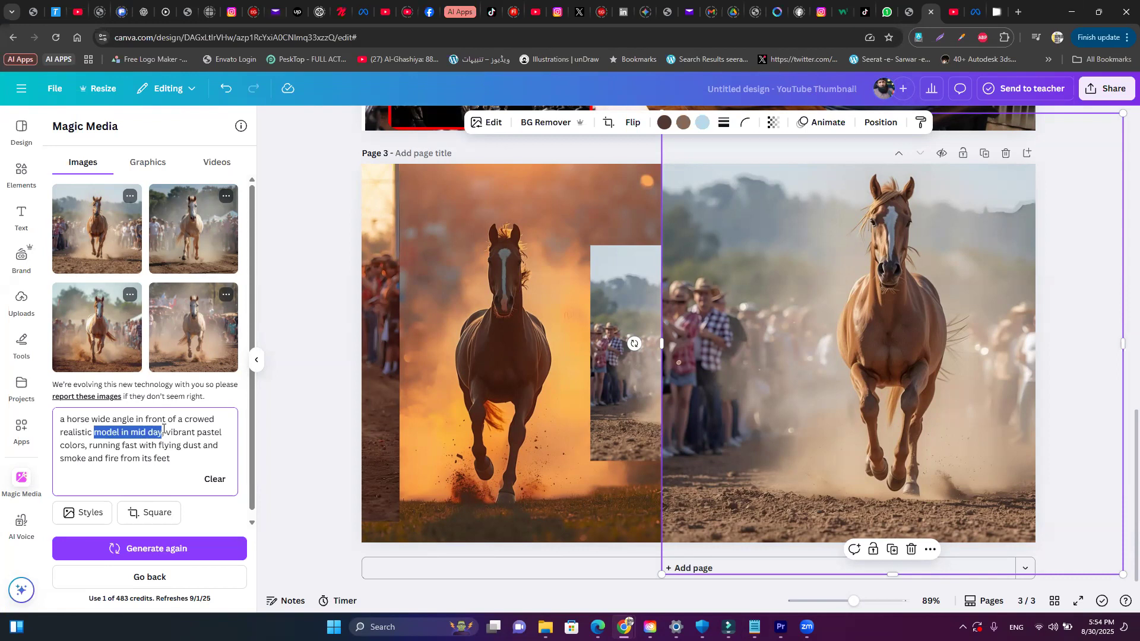
key(ctrl+v)
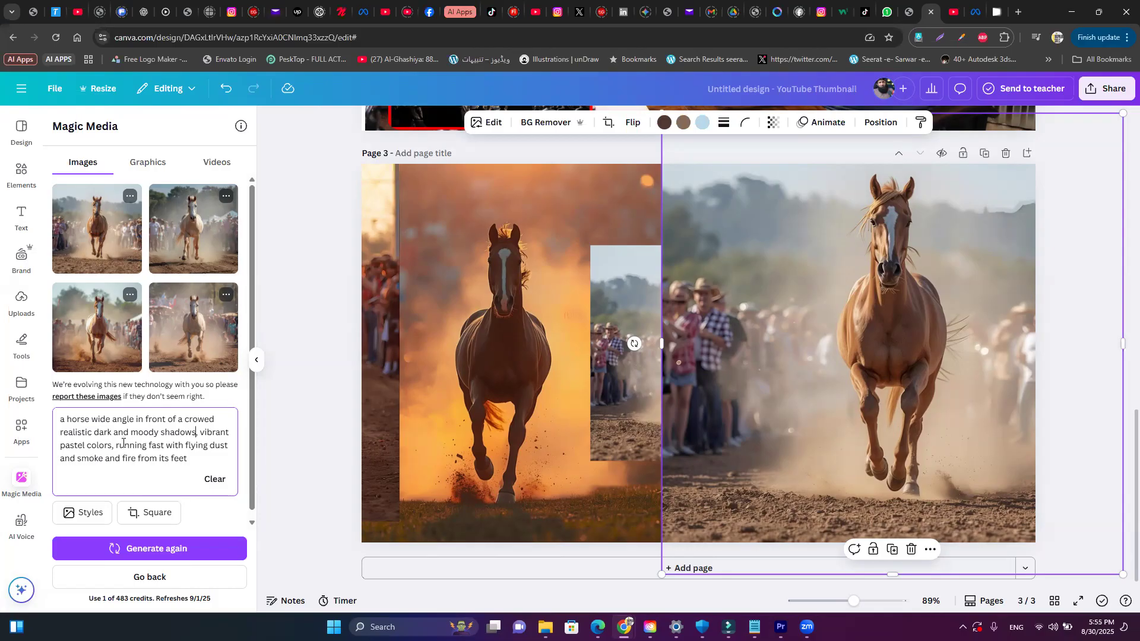
drag(92, 419, 134, 420)
text(aerial d)
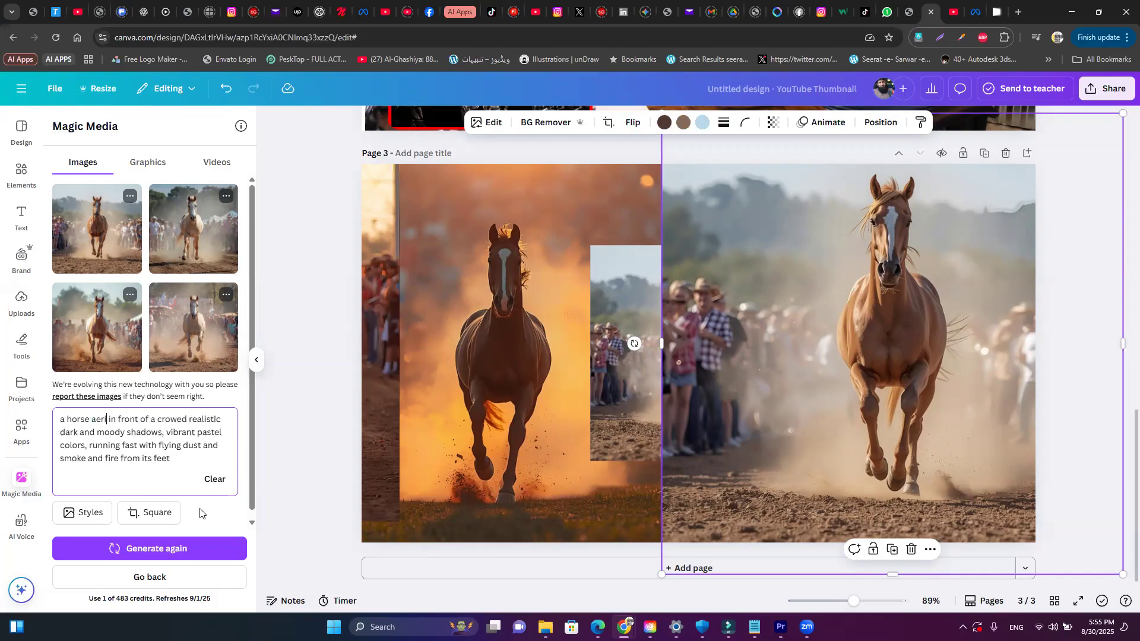
text(rone v)
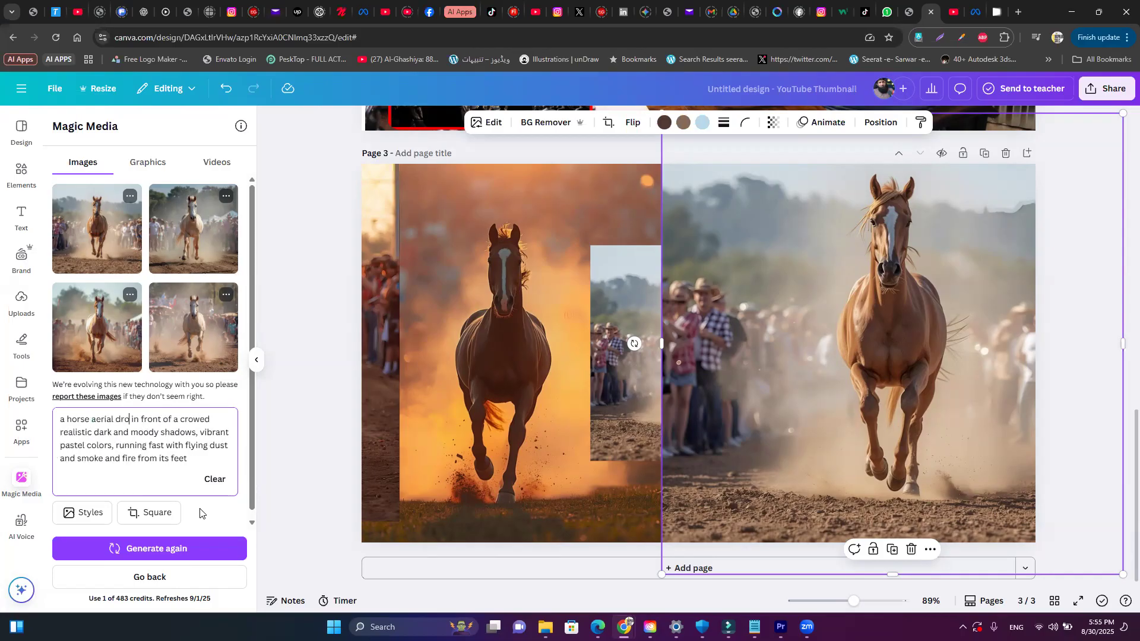
text(iew)
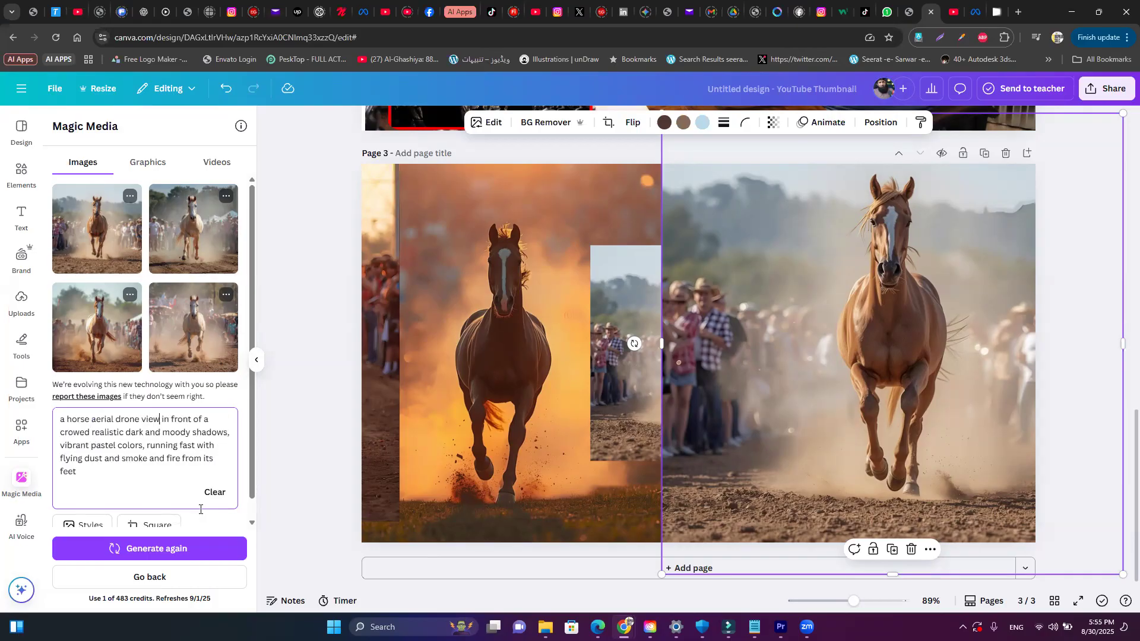
- Generate the images again with the edited prompt, then place the second result on page 3 and enlarge it beyond the page height
click(157, 549)
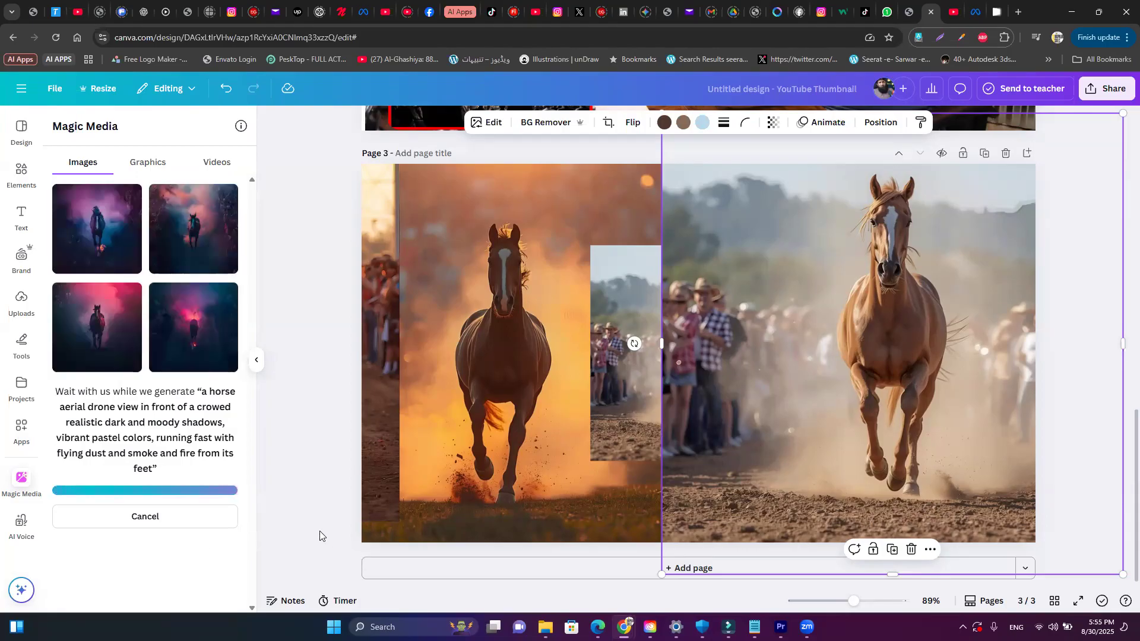
drag(198, 248, 524, 267)
drag(570, 372, 829, 545)
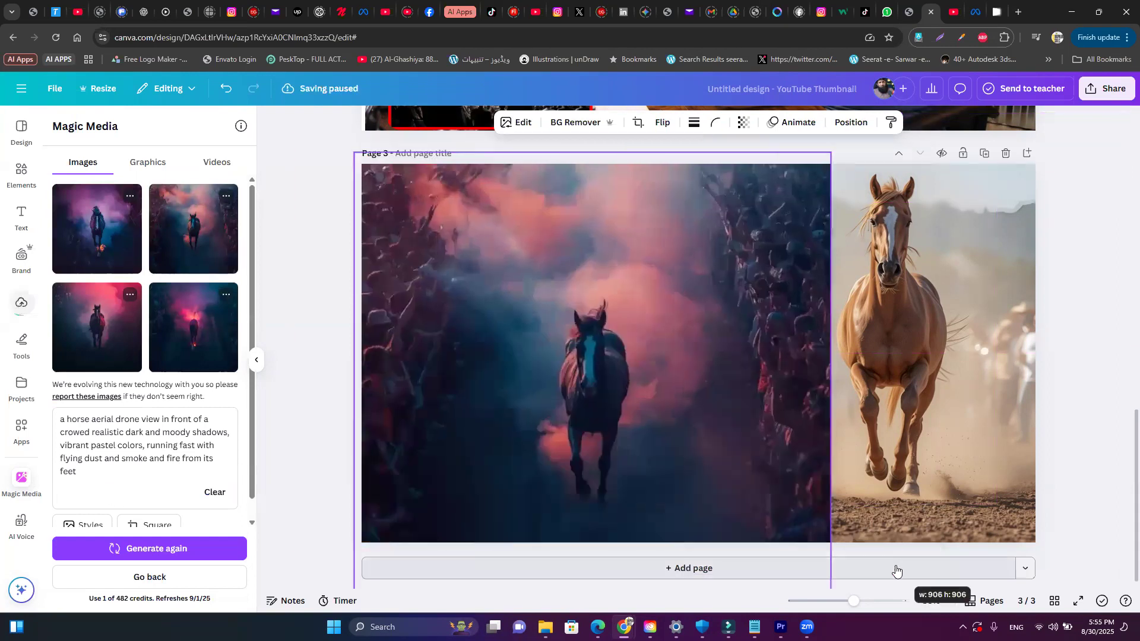
drag(756, 376, 790, 415)
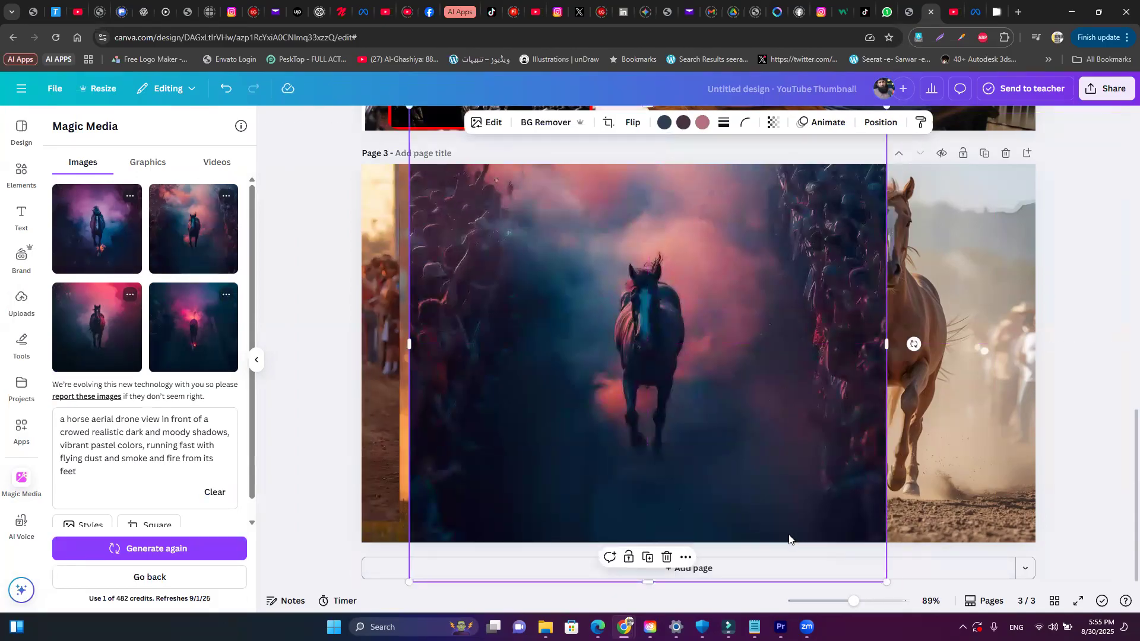
- Add the fourth and third dark moody horse images to page 3, enlarging the third beyond the page height and positioning it near the center
click(171, 319)
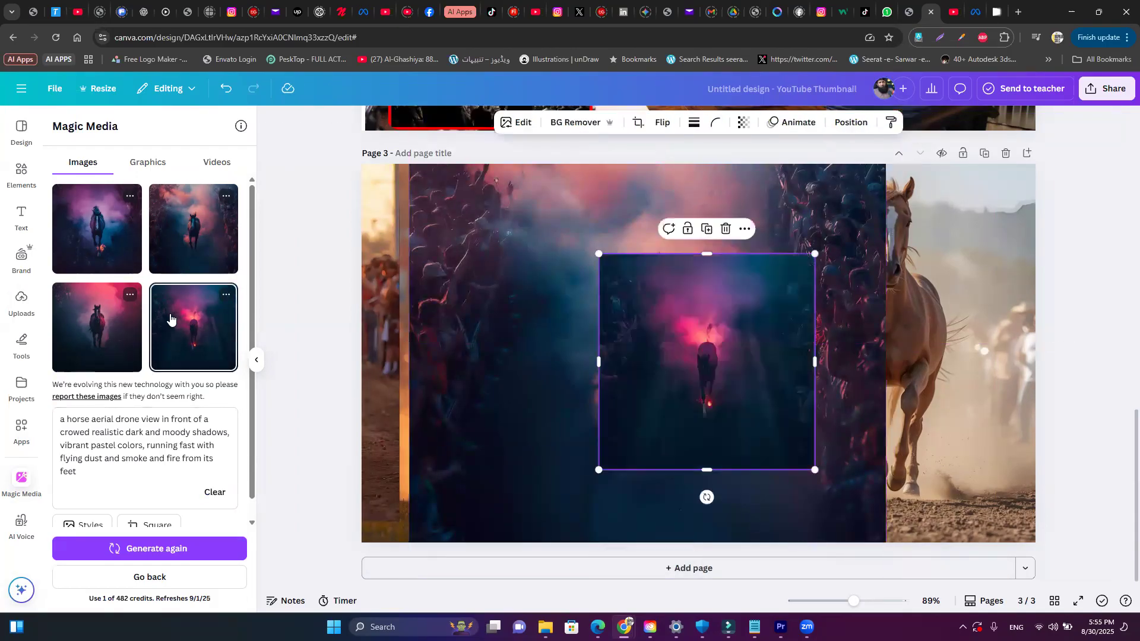
drag(101, 342, 501, 303)
drag(593, 372, 884, 535)
drag(703, 493, 768, 437)
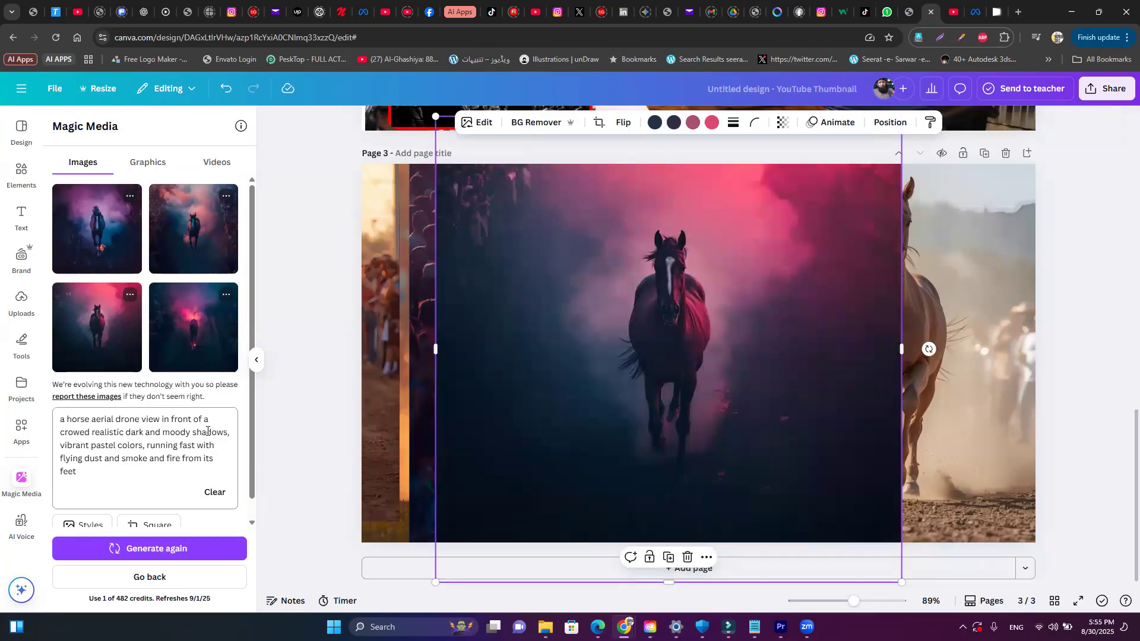
- Insert "top bird eye view" after "a horse" in the image prompt
click(94, 420)
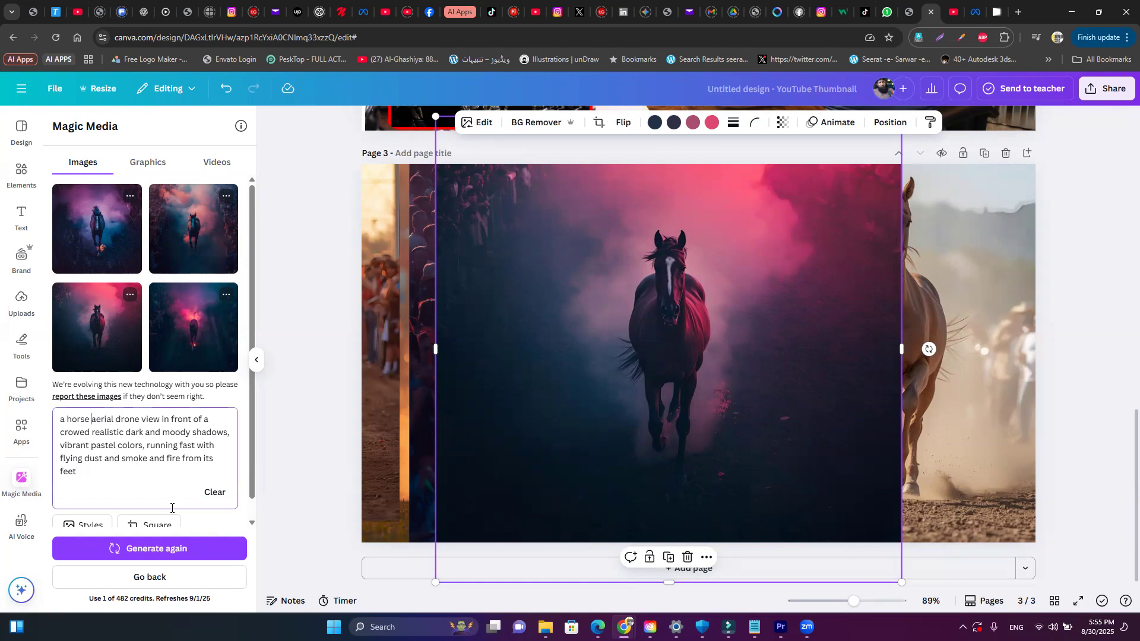
text(top bird eye view)
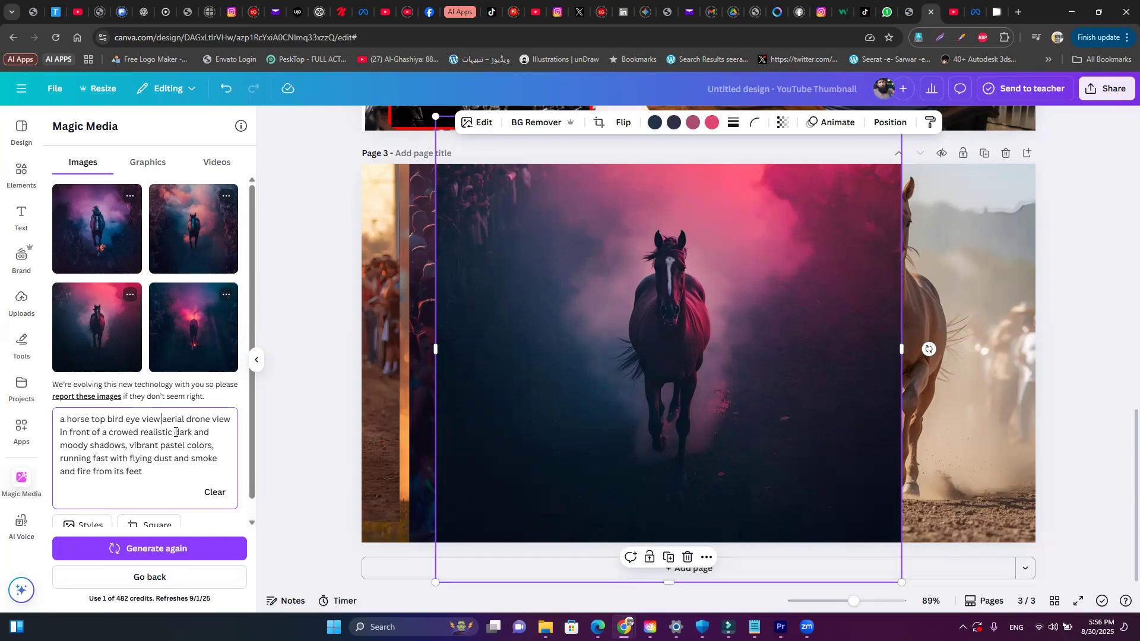
- Replace "dark and moody shadows" with "sun rising at 8 am" in the image prompt and generate the images again
drag(176, 432, 126, 450)
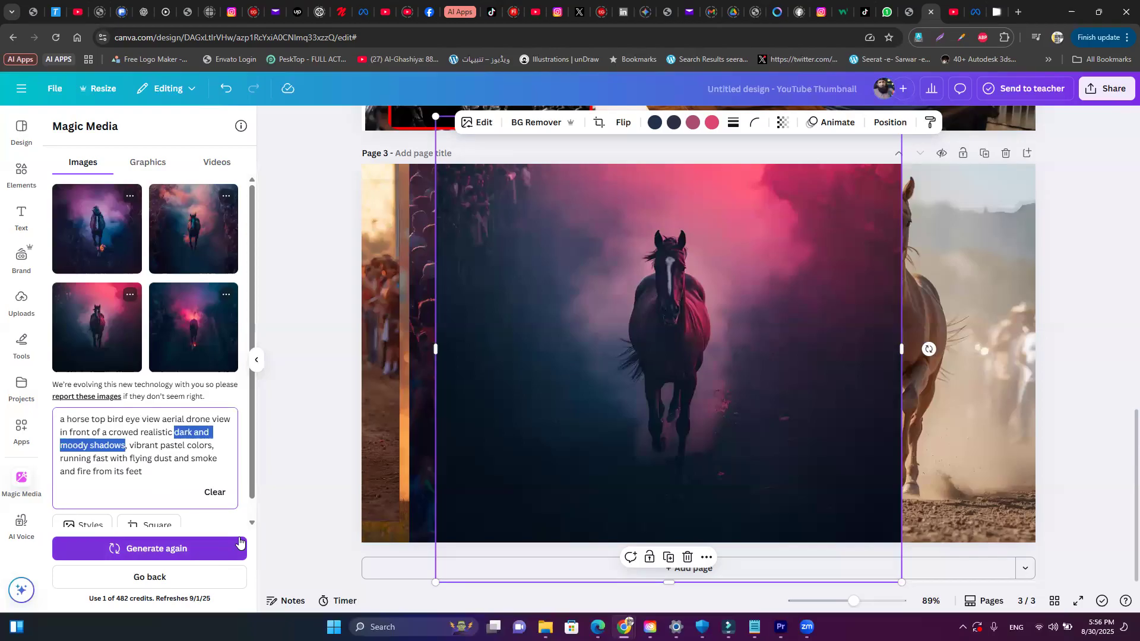
text(sunr)
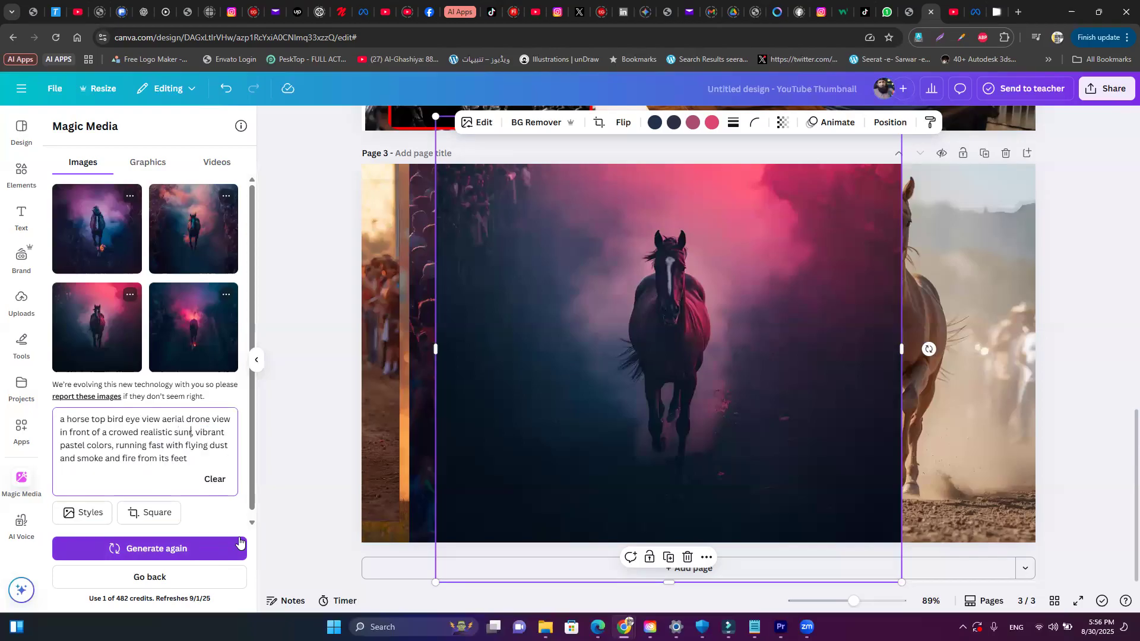
key(BackSpace)
text(risin)
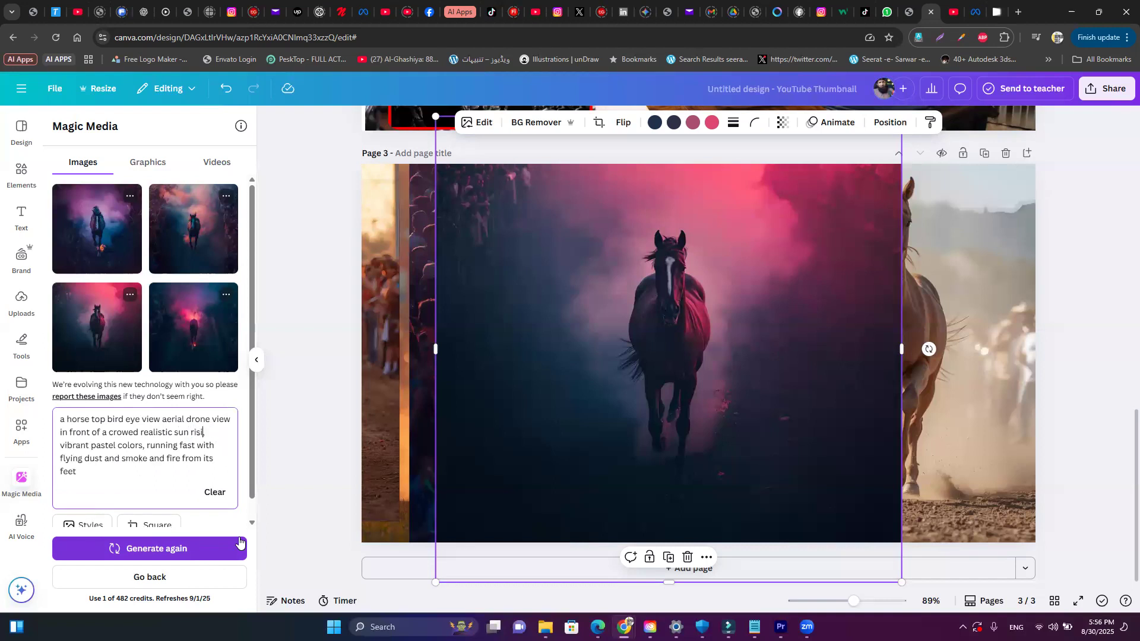
text(g at 8 am)
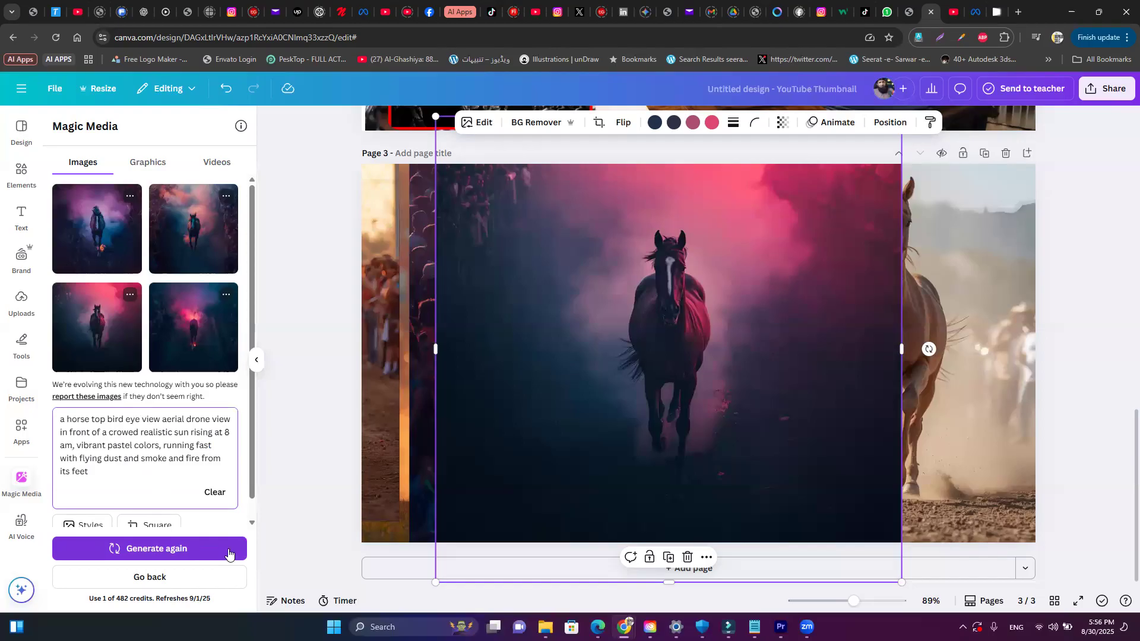
click(228, 547)
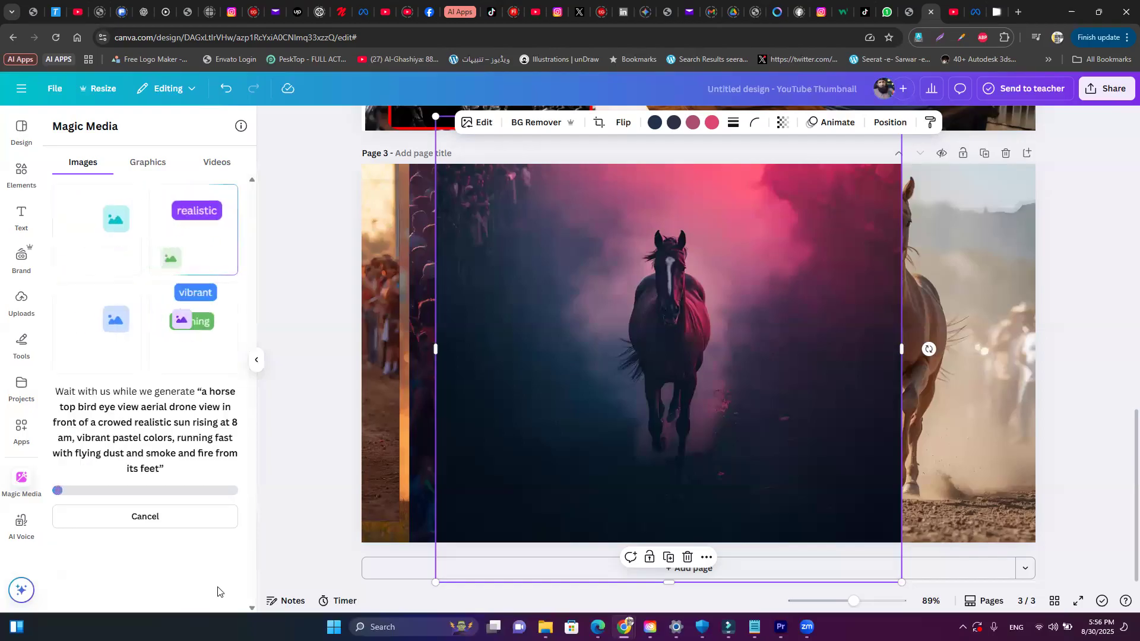
- Undo all the earlier horse image placements on page 3 until the page is blank
key(ctrl+z)
key(ctrl+z)
key(ctrl+z)
key(ctrl+z)
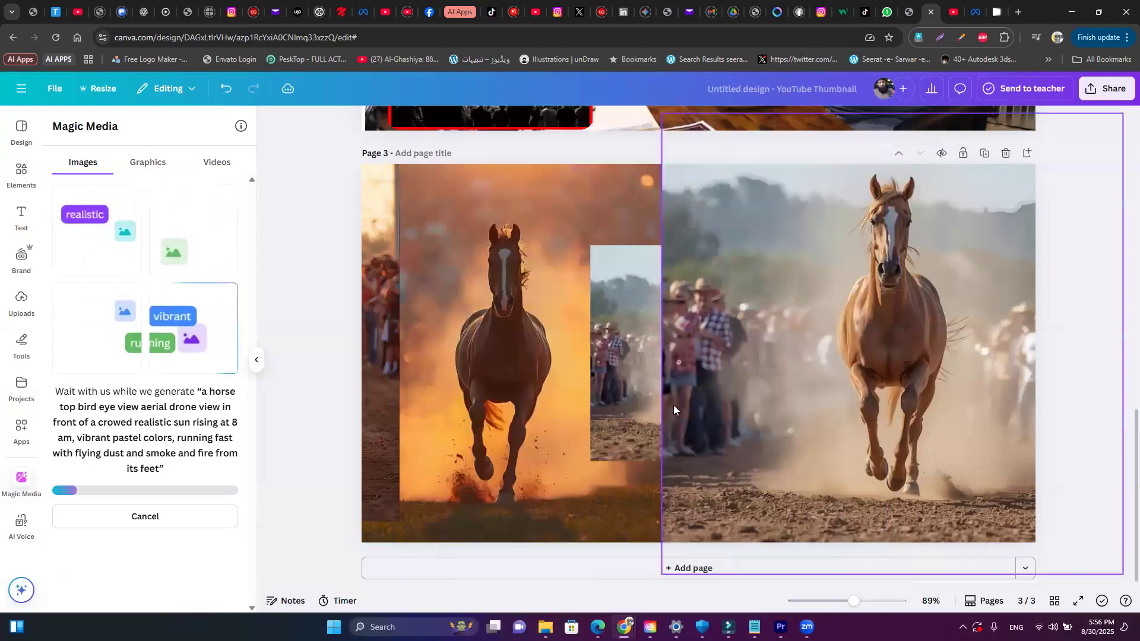
click(814, 393)
key(ctrl+z)
key(ctrl+z)
key(ctrl+z)
key(ctrl+z)
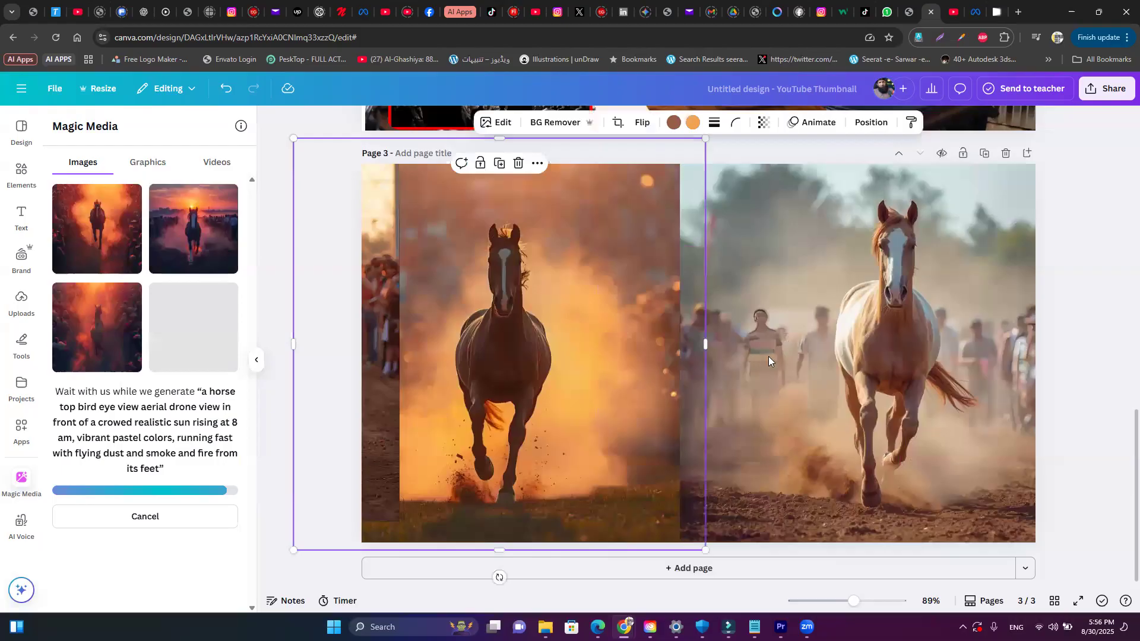
key(ctrl+z)
key(ctrl+z)
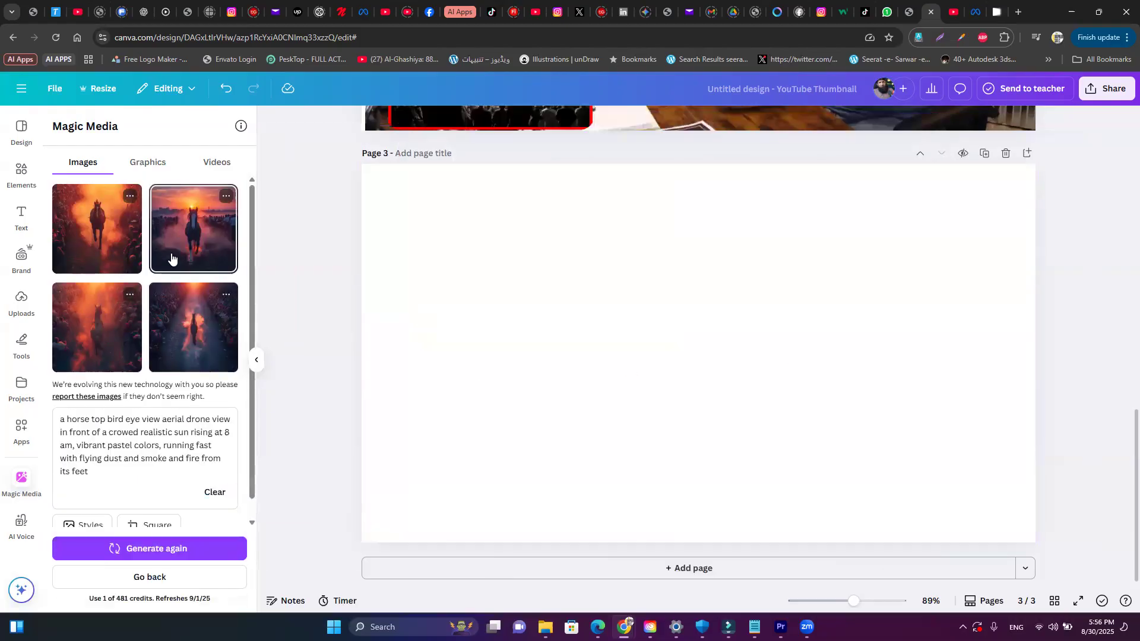
- Add the second sunrise horse result to page 3, enlarge it beyond the page height and move it against the page's right side
click(171, 257)
drag(756, 377, 600, 285)
drag(652, 369, 915, 543)
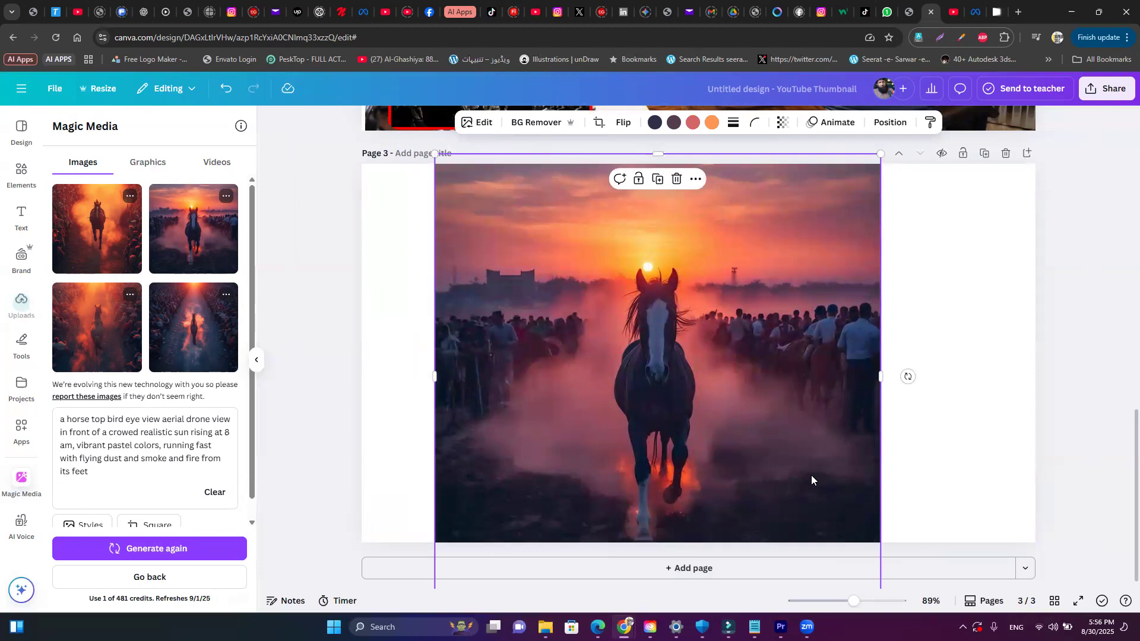
drag(700, 448, 1089, 415)
- Add the third sunrise result to page 3, align it to the page's upper-left corner and enlarge it beyond the page height
click(116, 328)
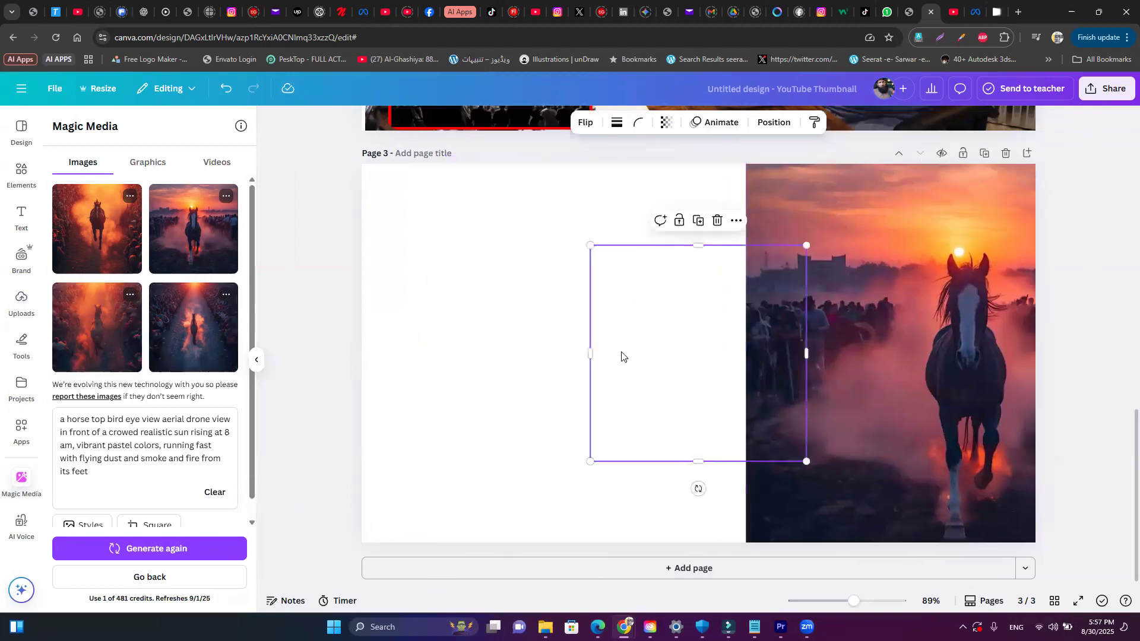
drag(648, 377, 452, 308)
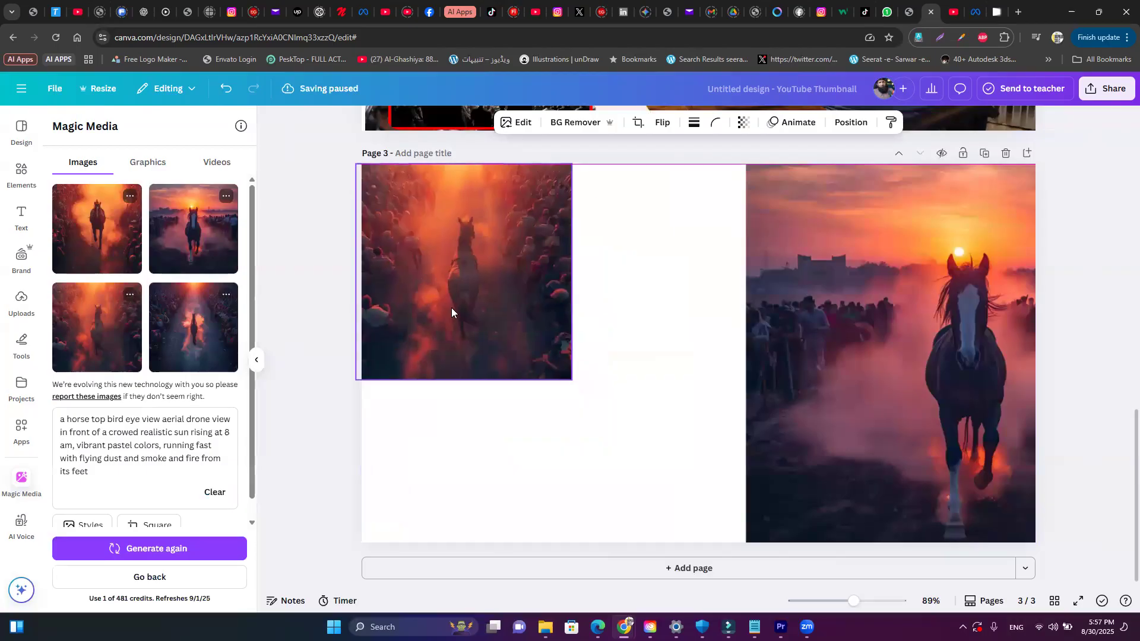
drag(766, 520, 802, 542)
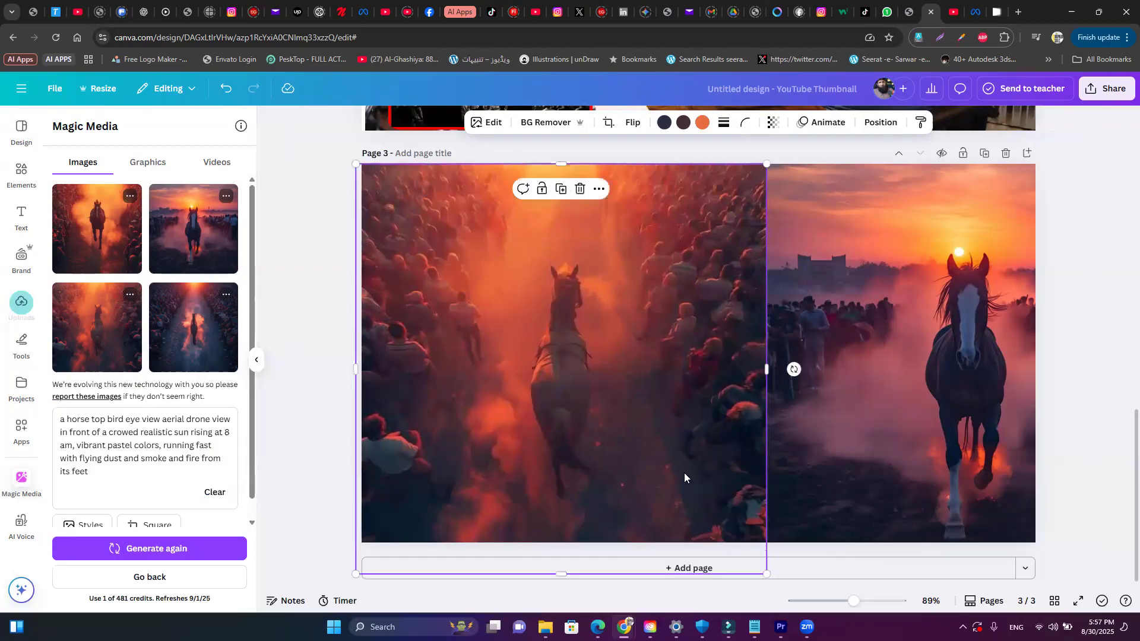
- Add the fourth sunrise result over the left part of page 3 and enlarge it beyond the page height
click(194, 317)
drag(757, 404, 525, 305)
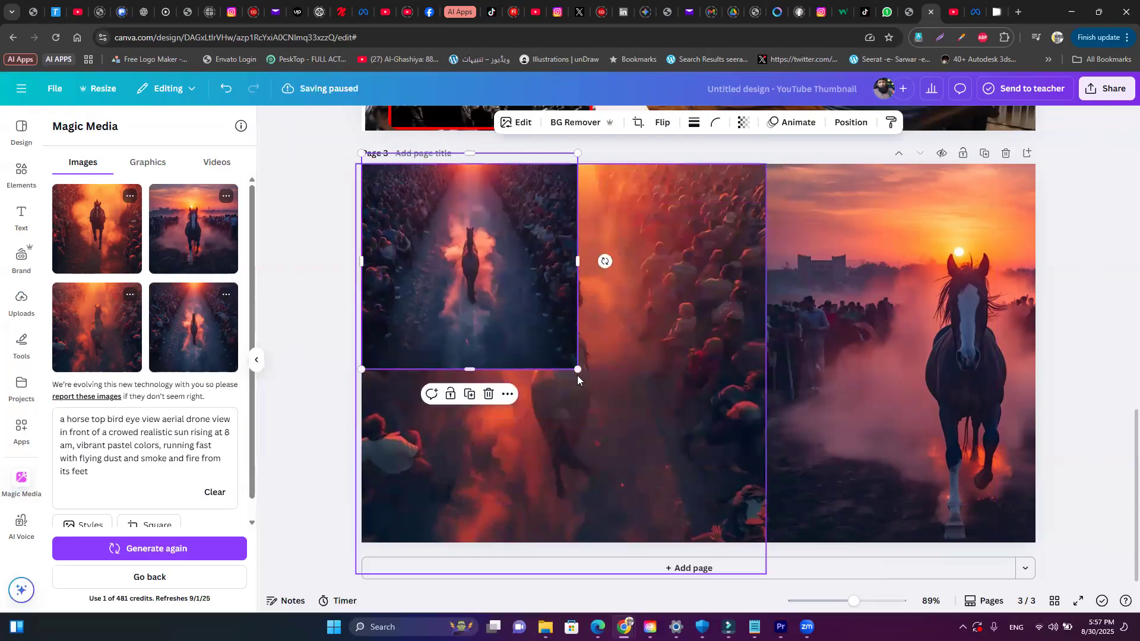
drag(566, 375, 934, 575)
drag(735, 425, 718, 428)
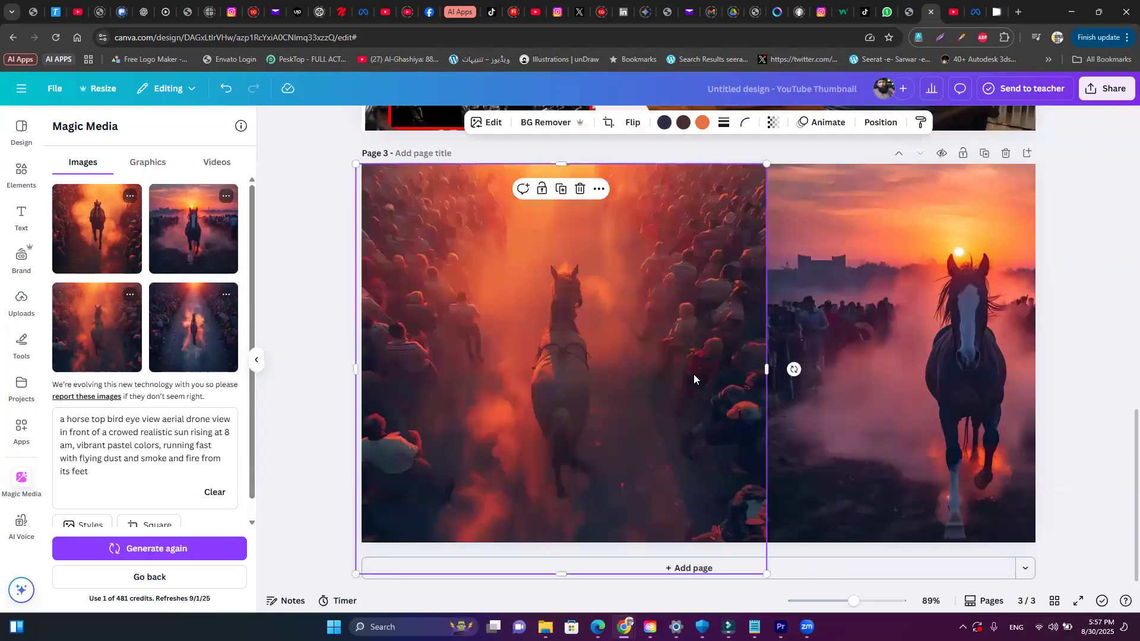
- Delete the remaining sunrise horse images from page 3
key(Delete)
click(812, 362)
key(Delete)
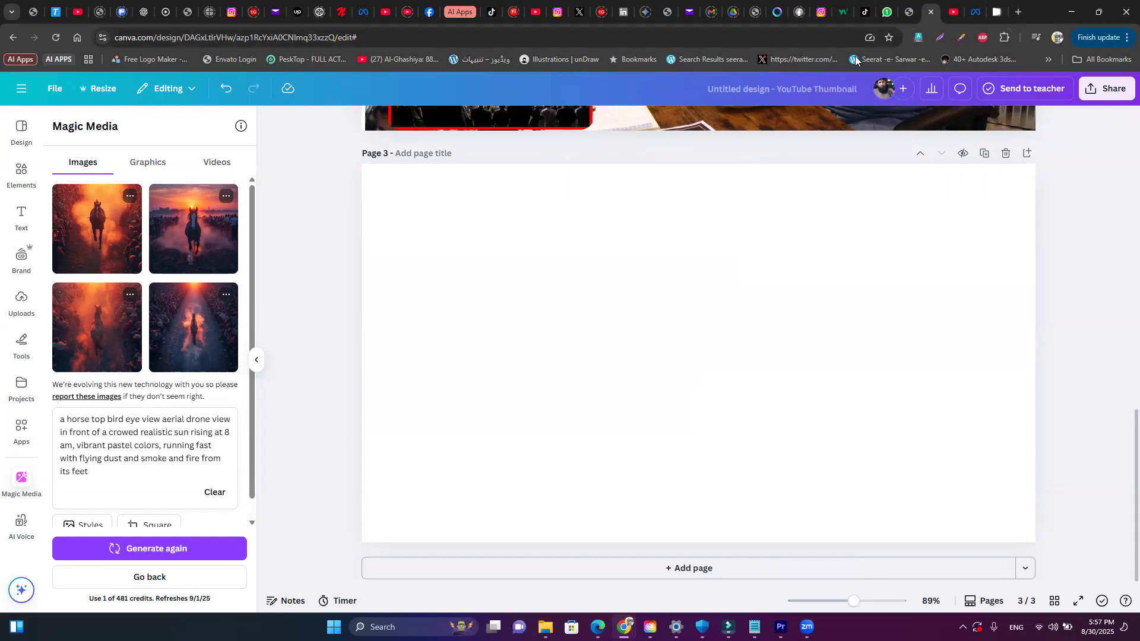
- Switch to Notepad and copy the entire text of the image creation prompt points notes
click(754, 625)
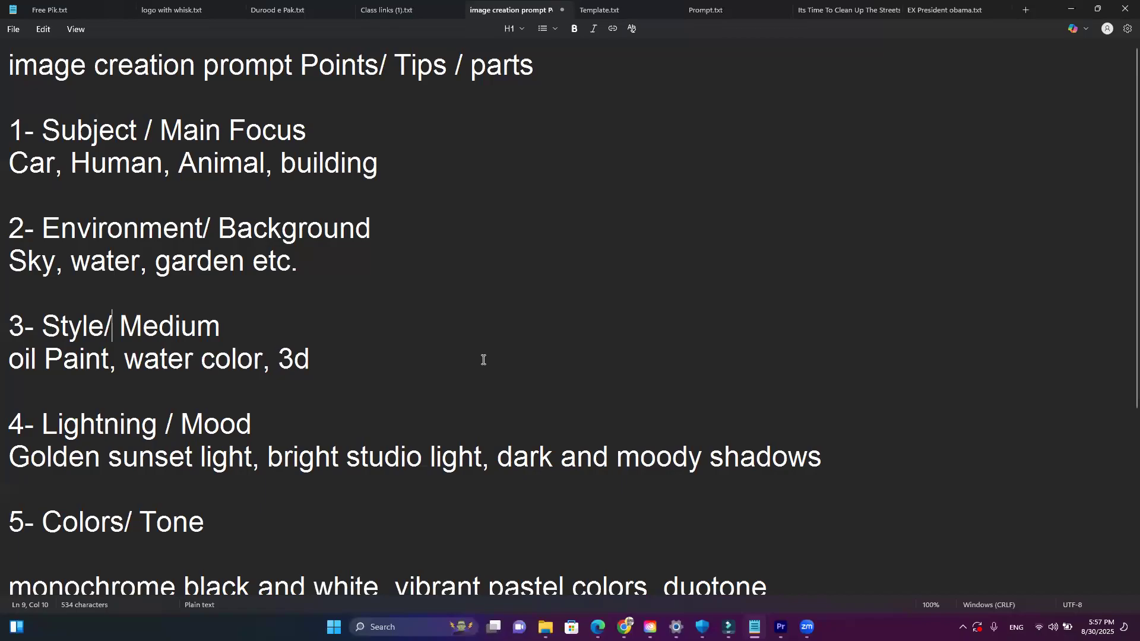
scroll(483, 359, down, 4)
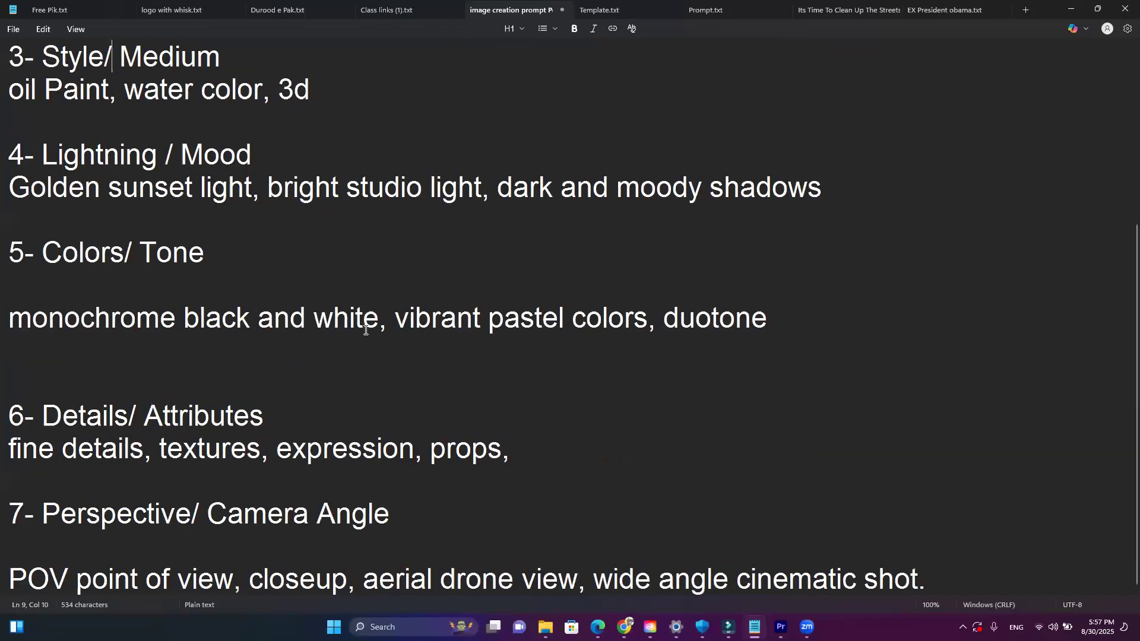
scroll(366, 330, up, 4)
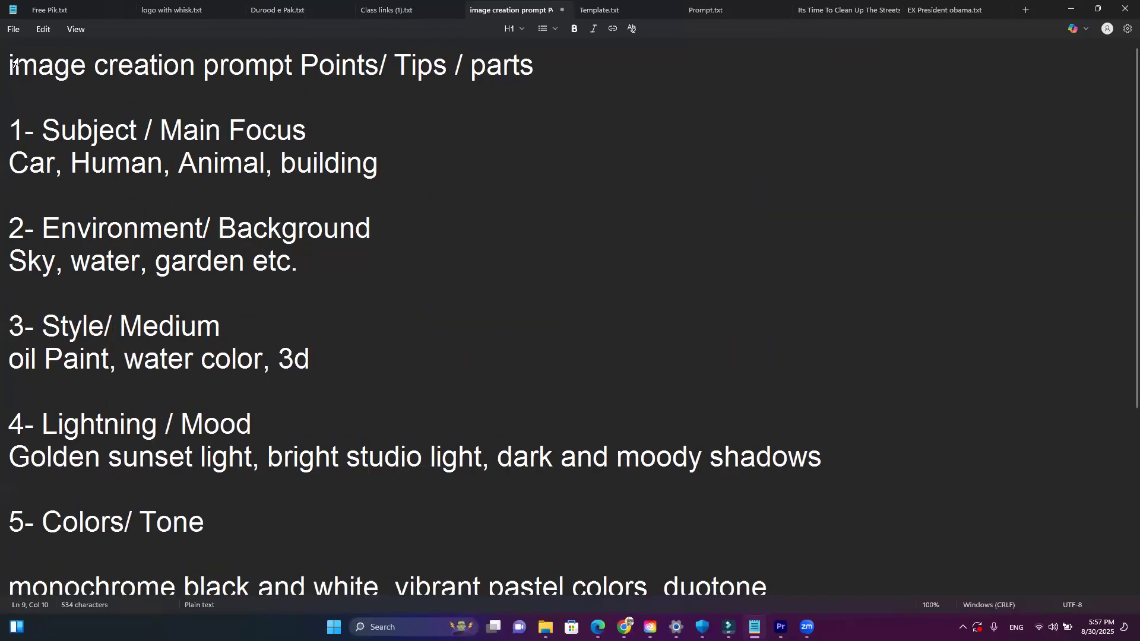
drag(15, 62, 9, 588)
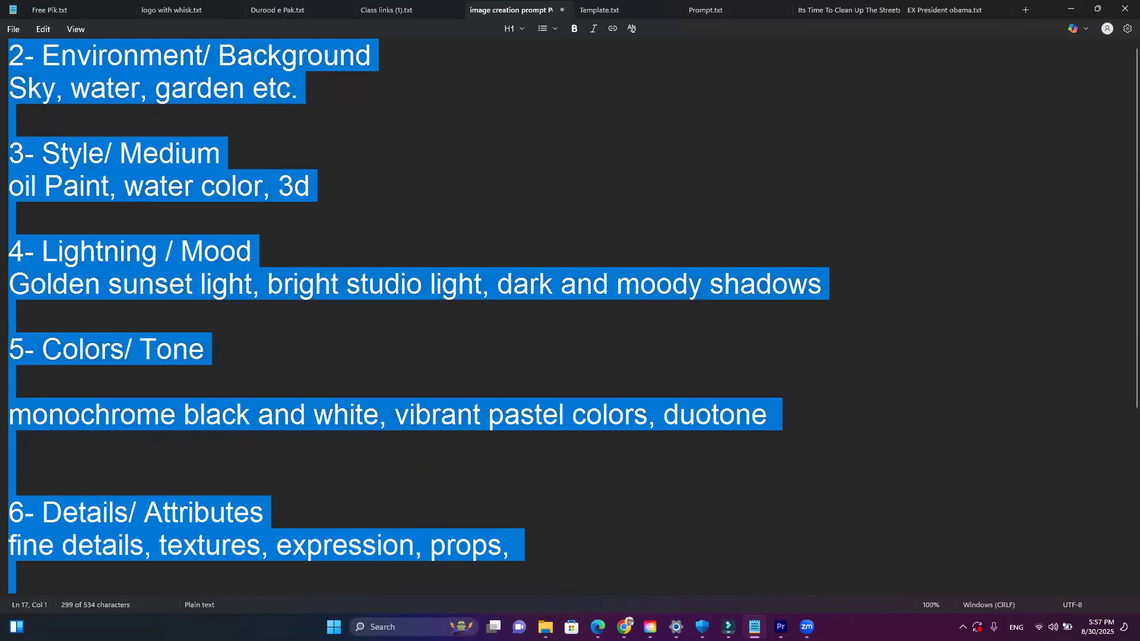
key(ctrl+a)
right_click(486, 318)
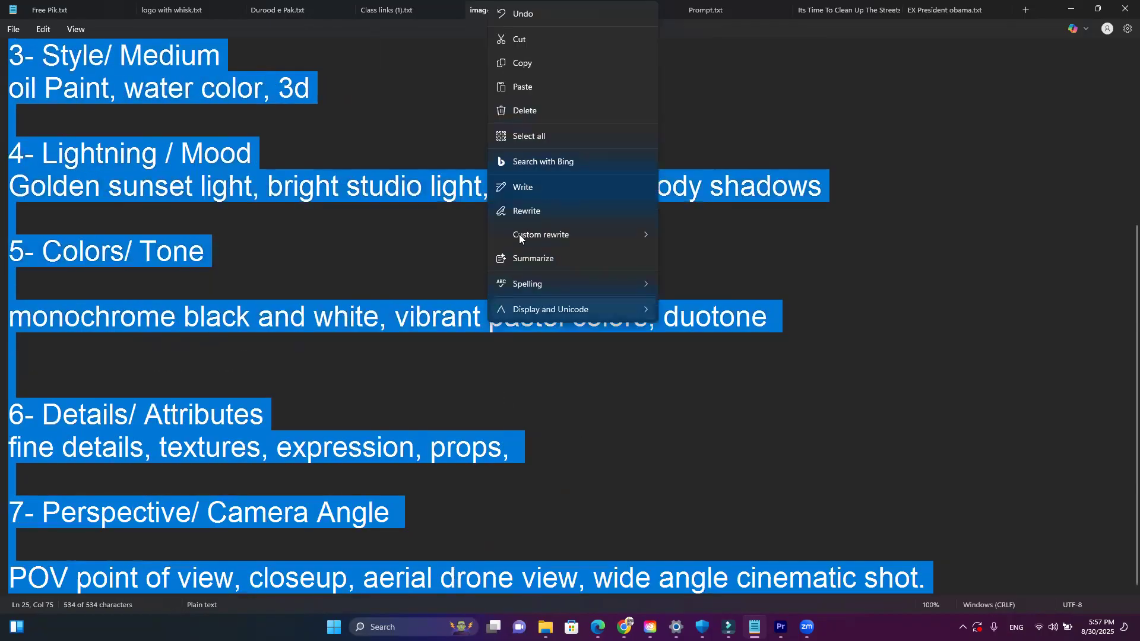
click(520, 64)
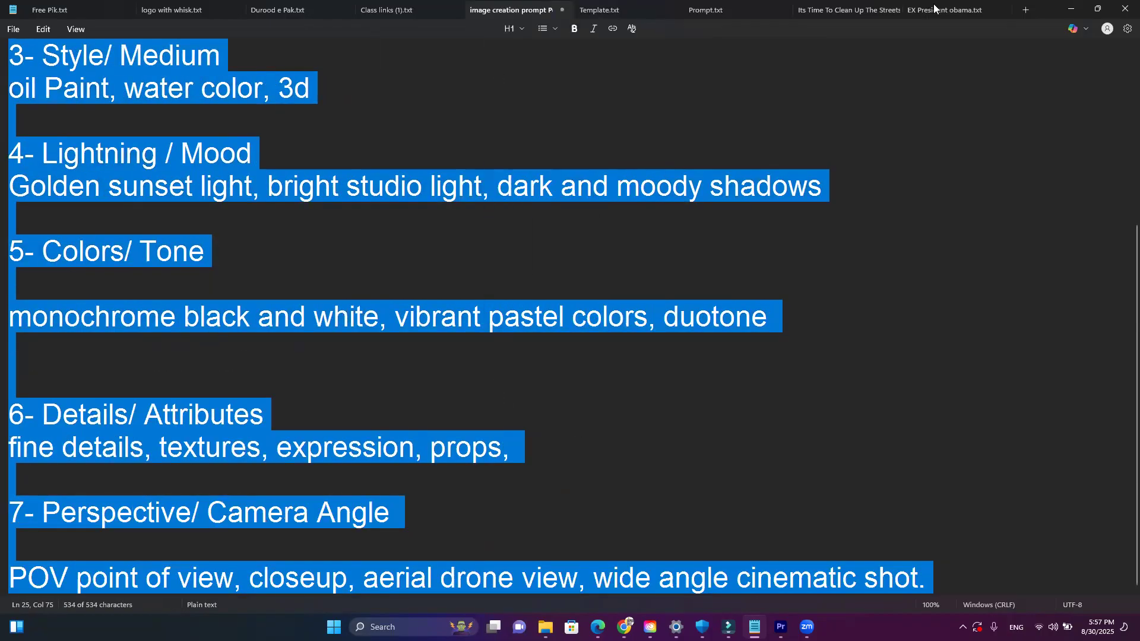
- Switch to WhatsApp Web, open the student's chat and send the copied prompt notes as a message
key(alt+Tab)
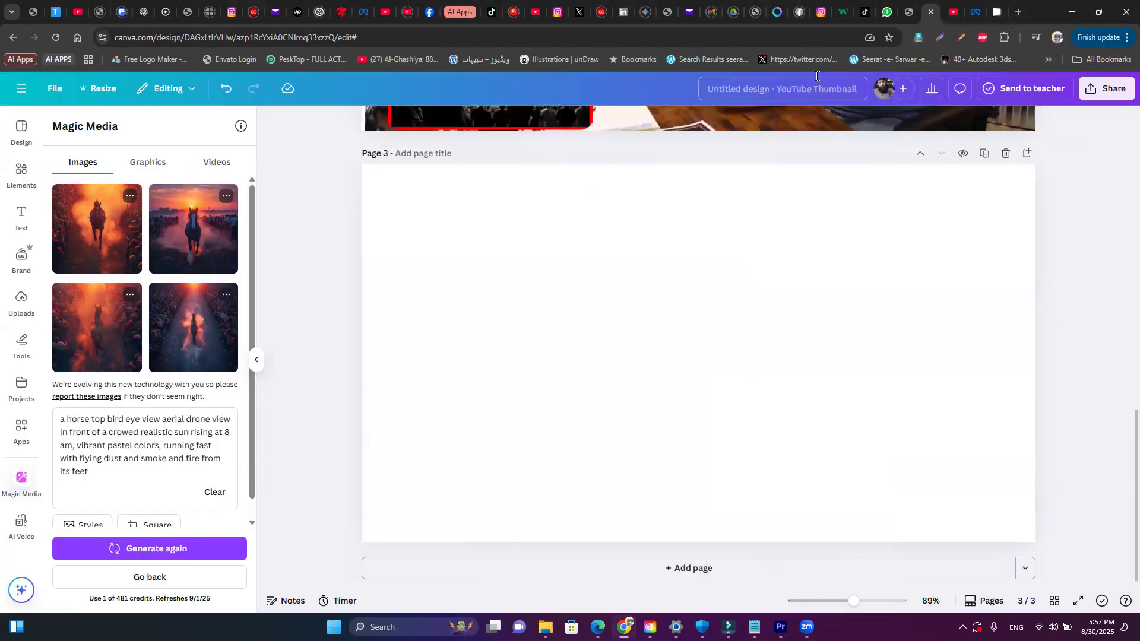
click(879, 14)
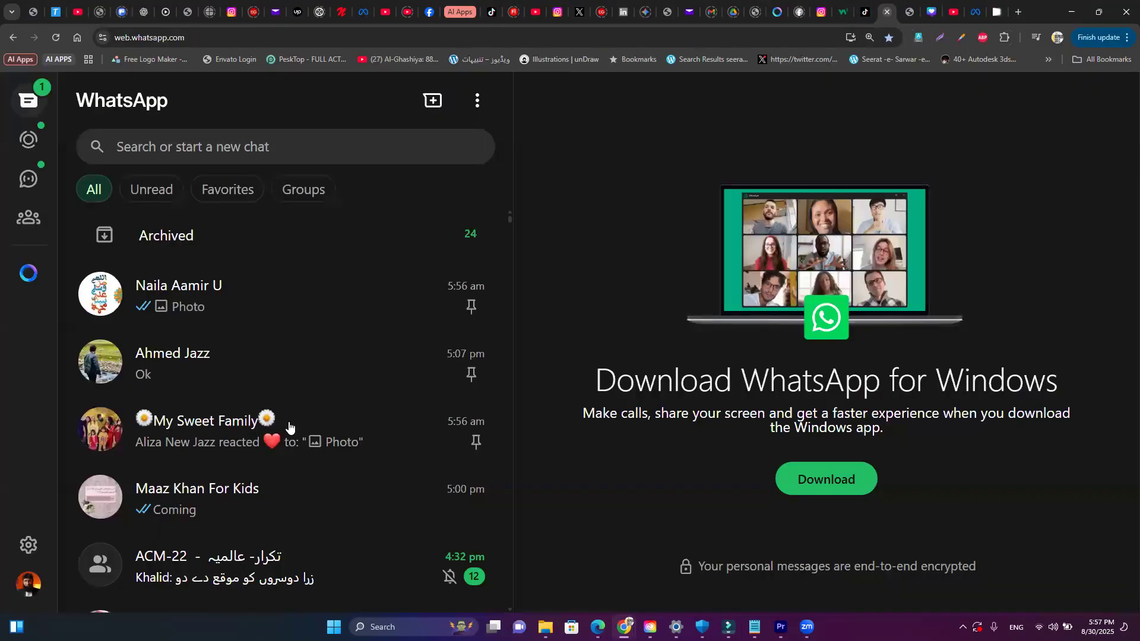
scroll(279, 537, down, 2)
scroll(279, 538, down, 2)
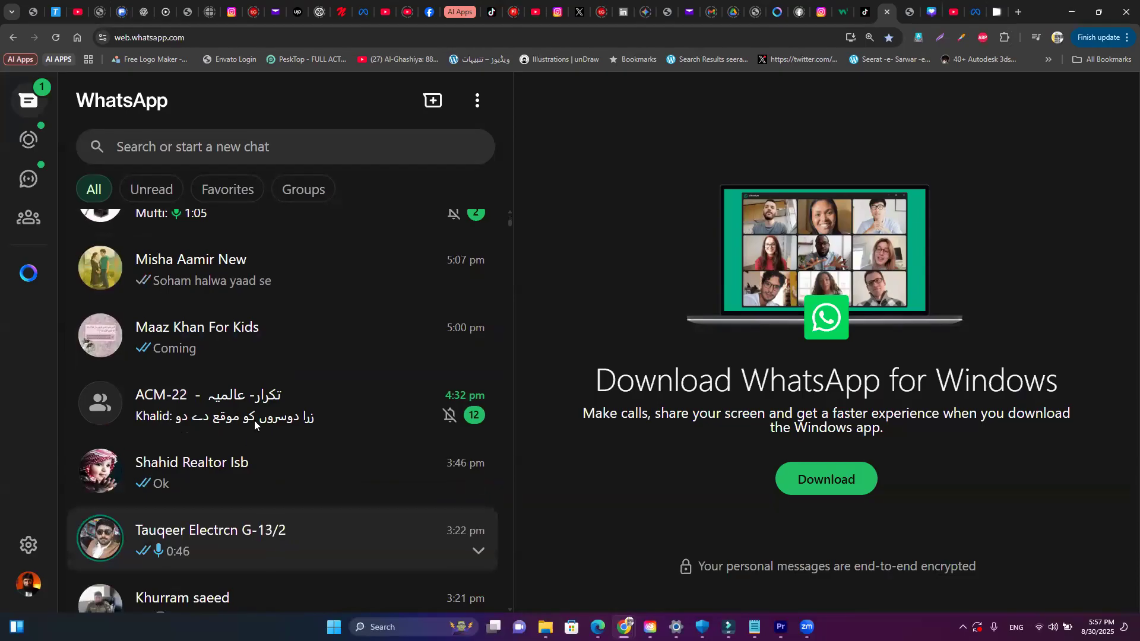
click(290, 333)
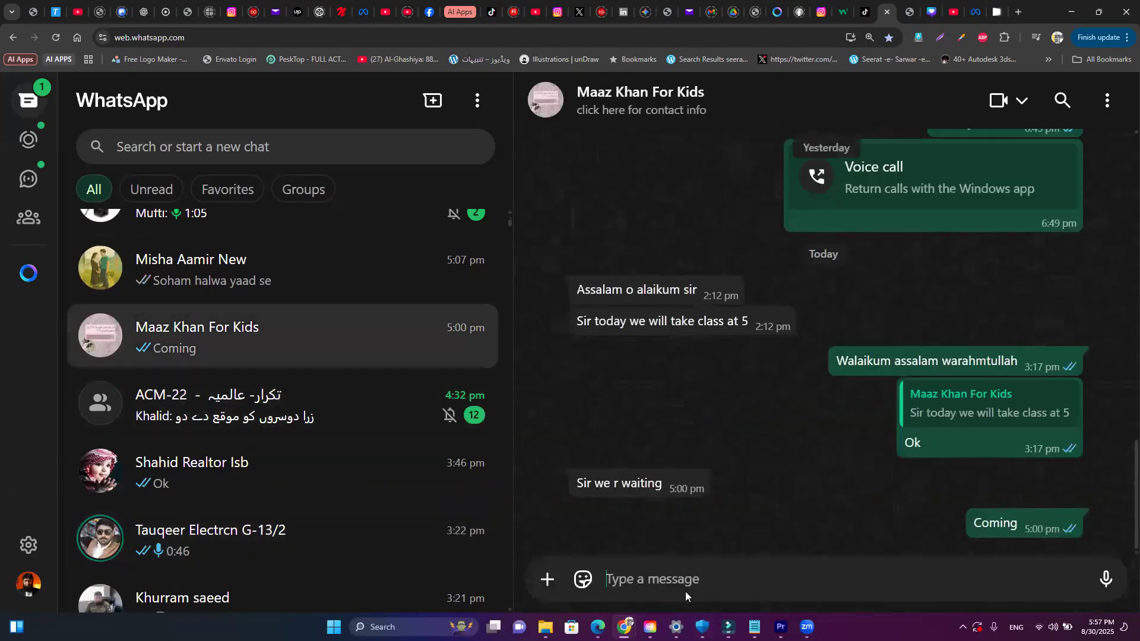
key(ctrl+v)
key(Return)
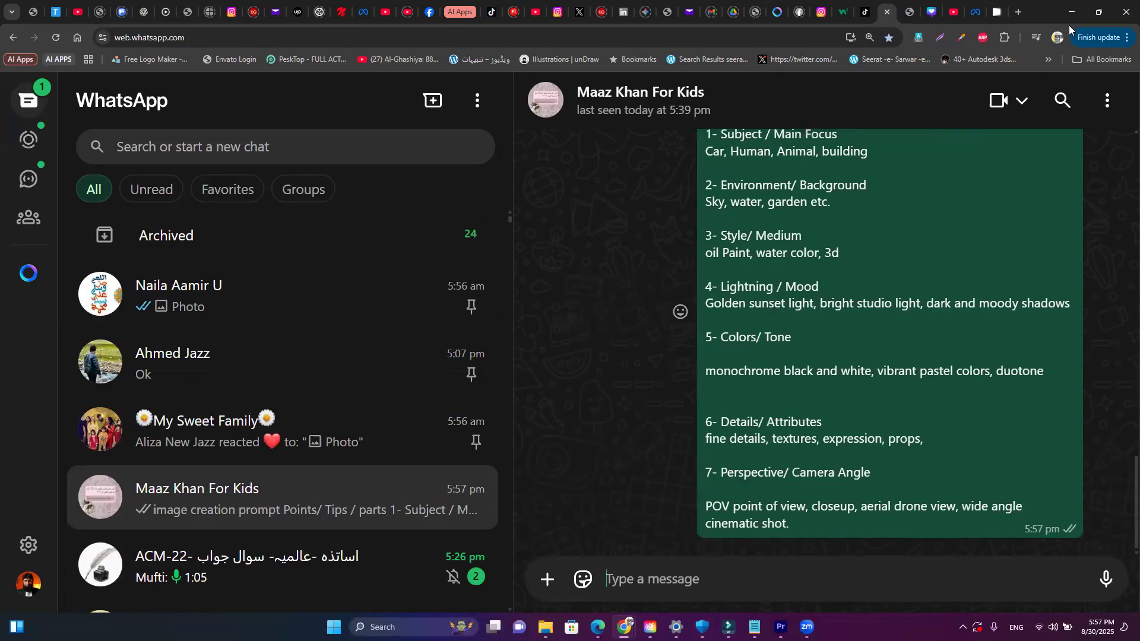
- Minimize the browser to the desktop, restore it and return to the Canva design
click(1098, 12)
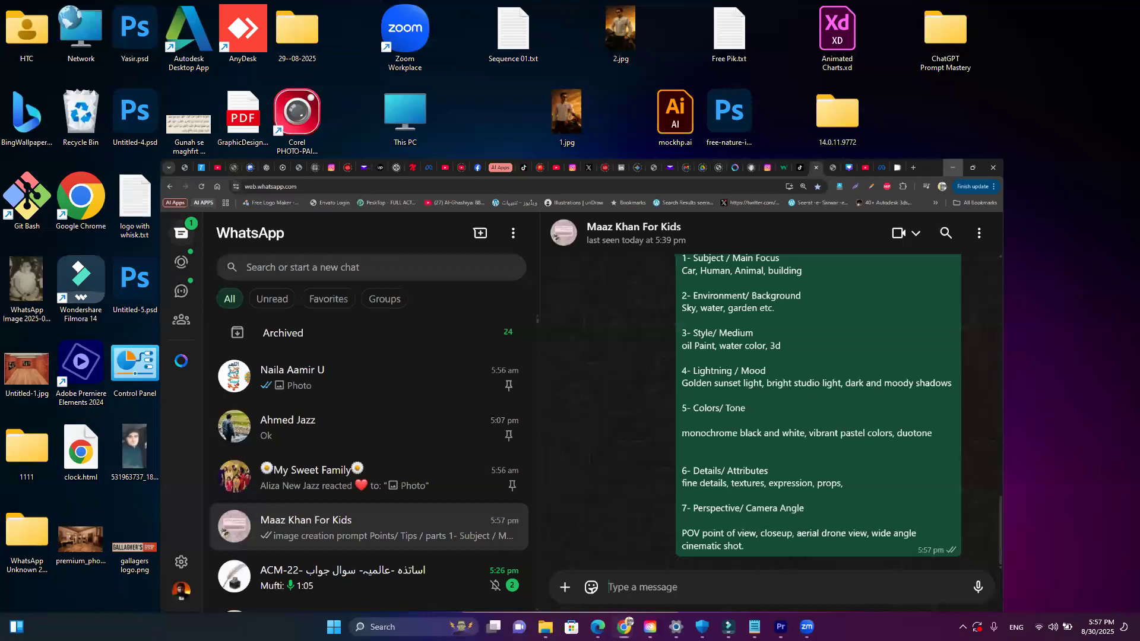
click(953, 168)
mouse_move(624, 627)
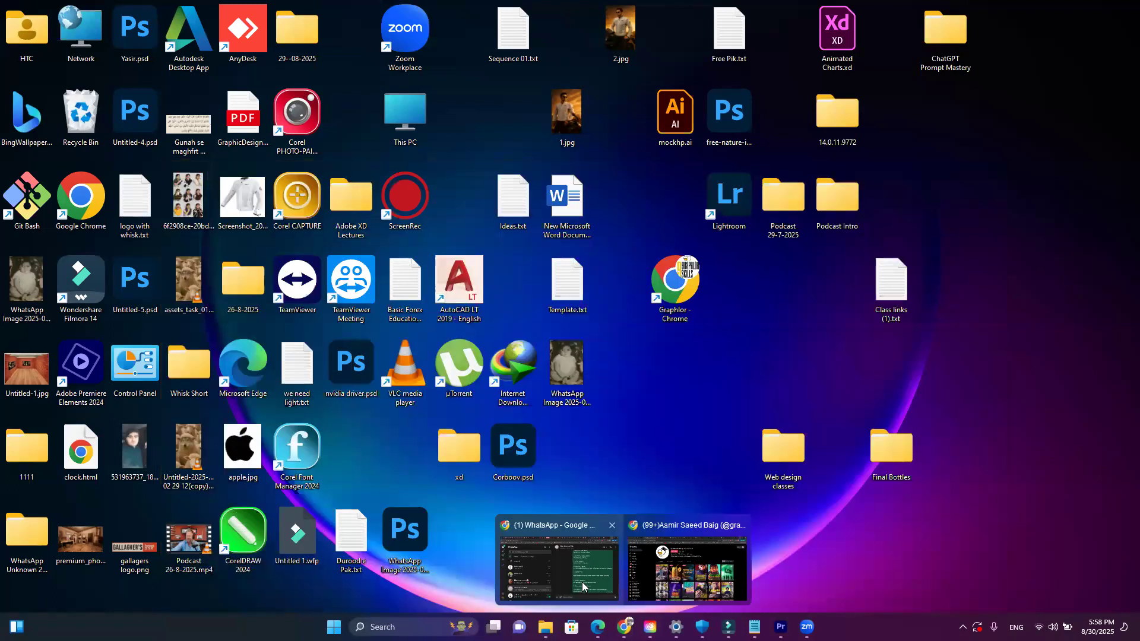
click(561, 573)
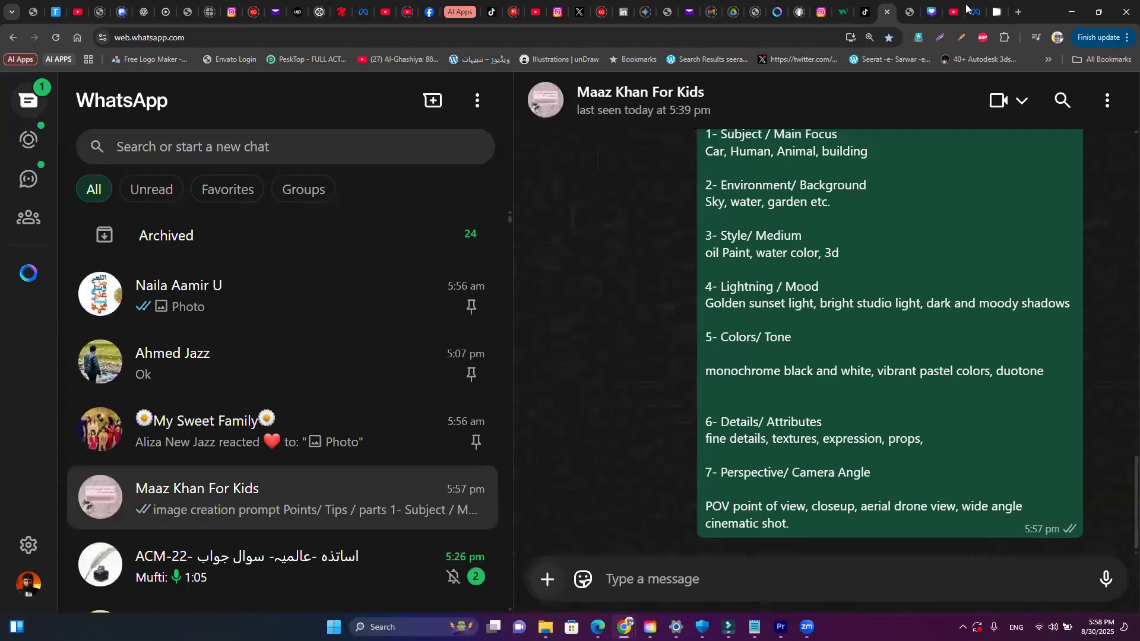
click(934, 13)
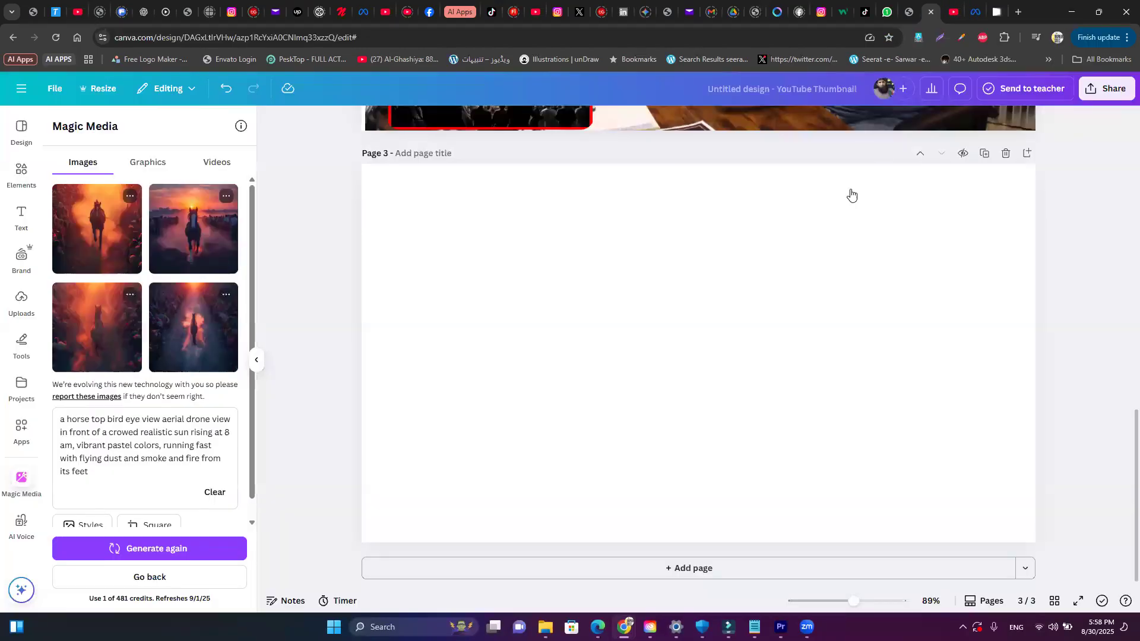